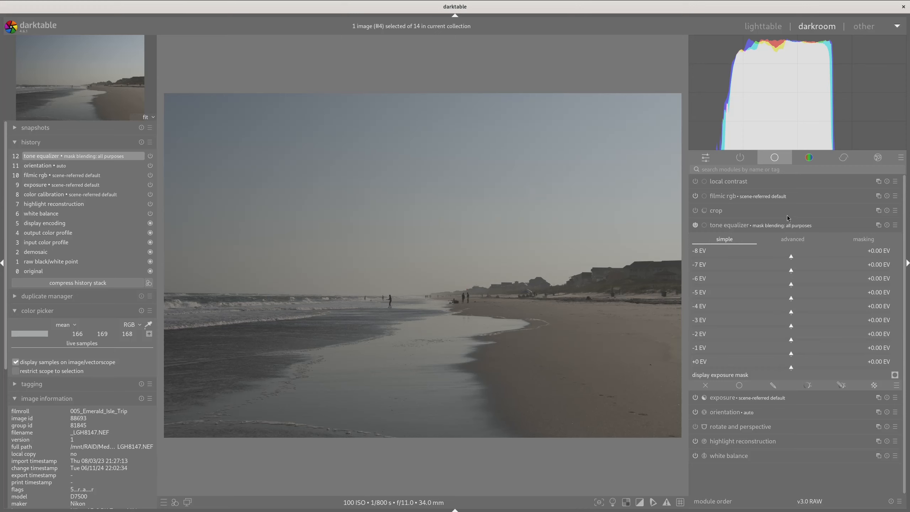
Step: Examine the tone equalizer's simple and masking settings and its place among the active and technical modules
click(858, 245)
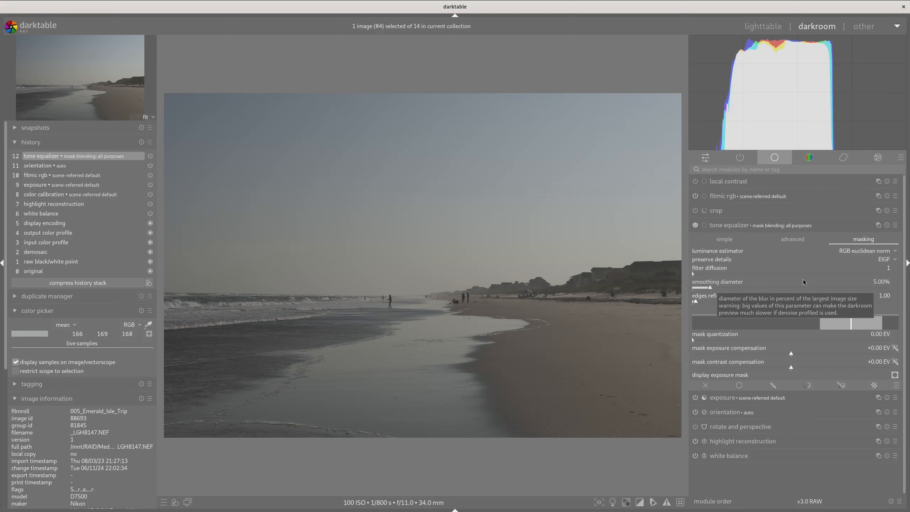
click(733, 239)
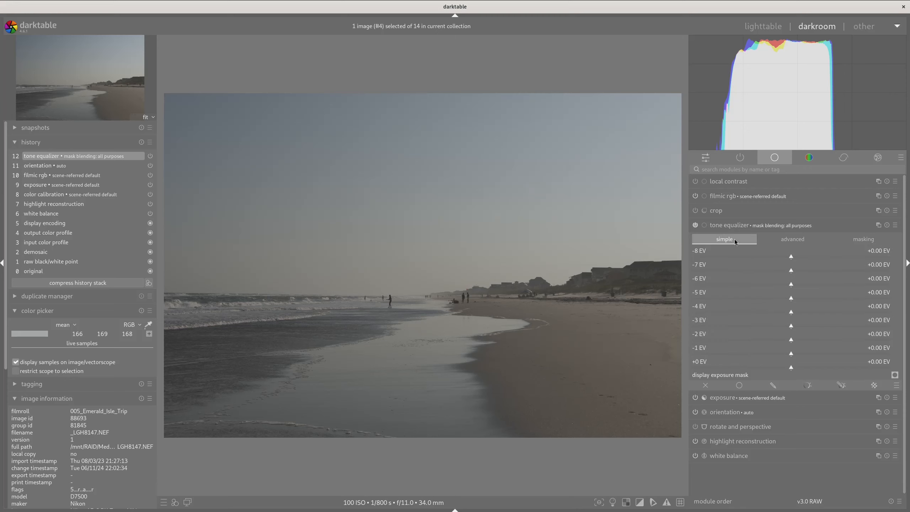
click(863, 241)
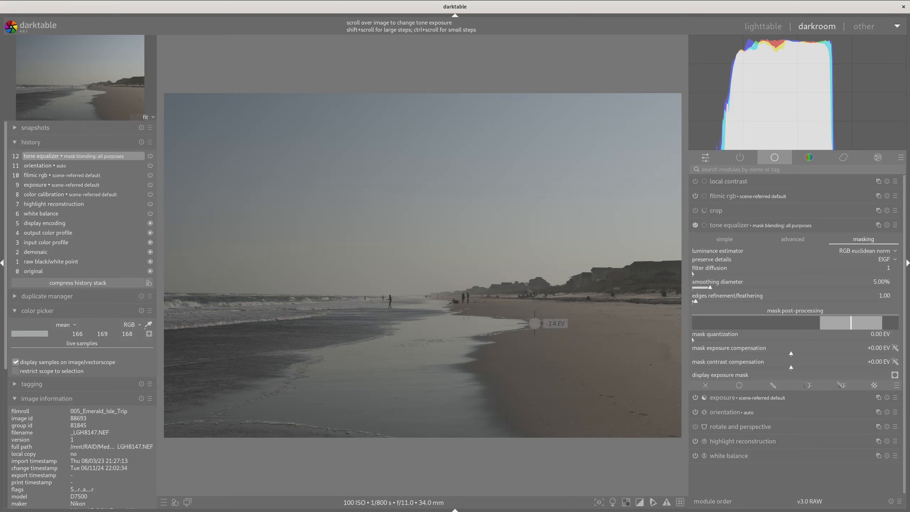
click(743, 161)
click(739, 241)
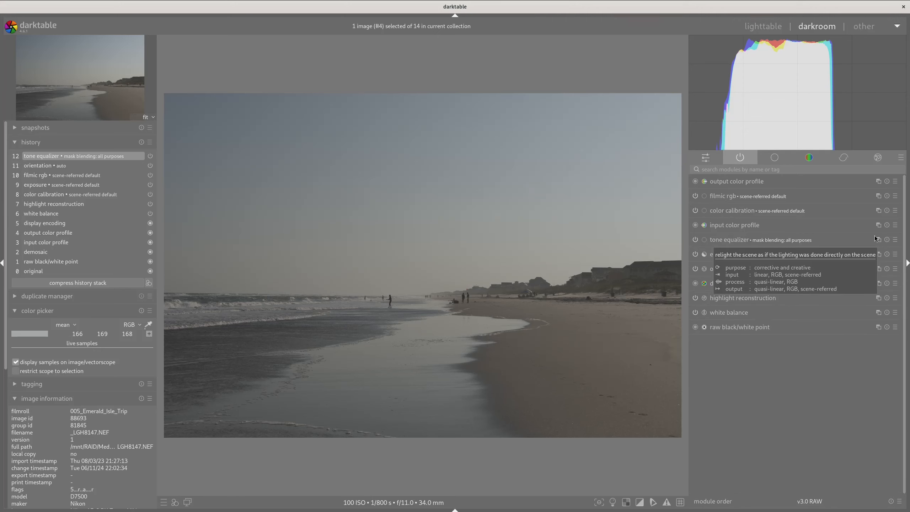
click(790, 160)
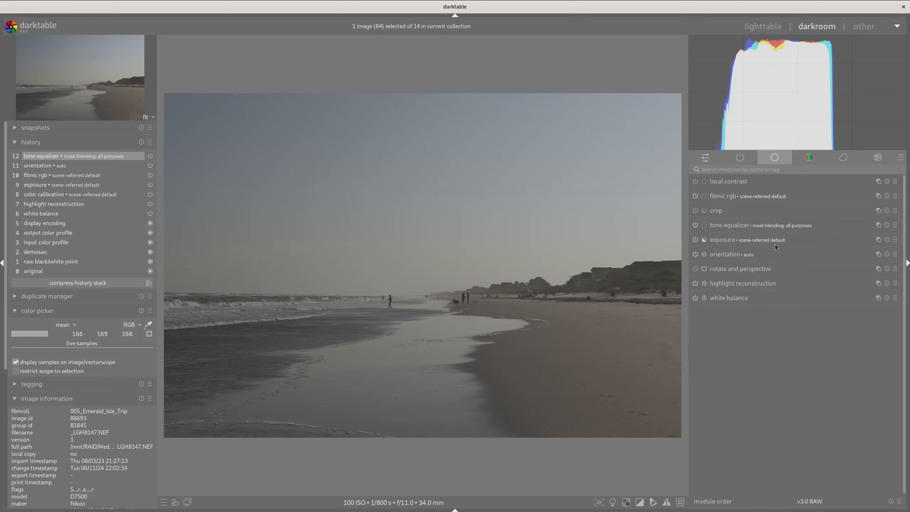
click(775, 229)
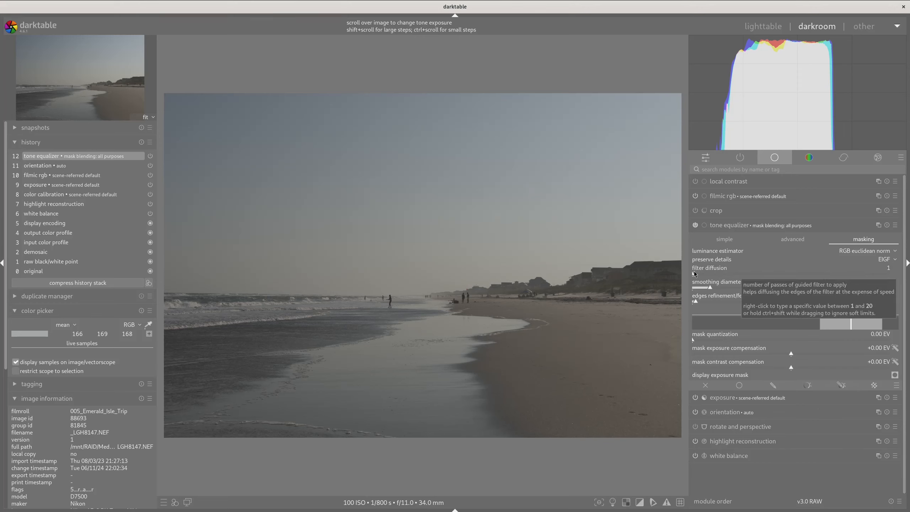
Step: Try the tone equalizer's simple exposure sliders, adjusting and resetting +0 EV and setting -4 EV to +0.03 EV
click(730, 242)
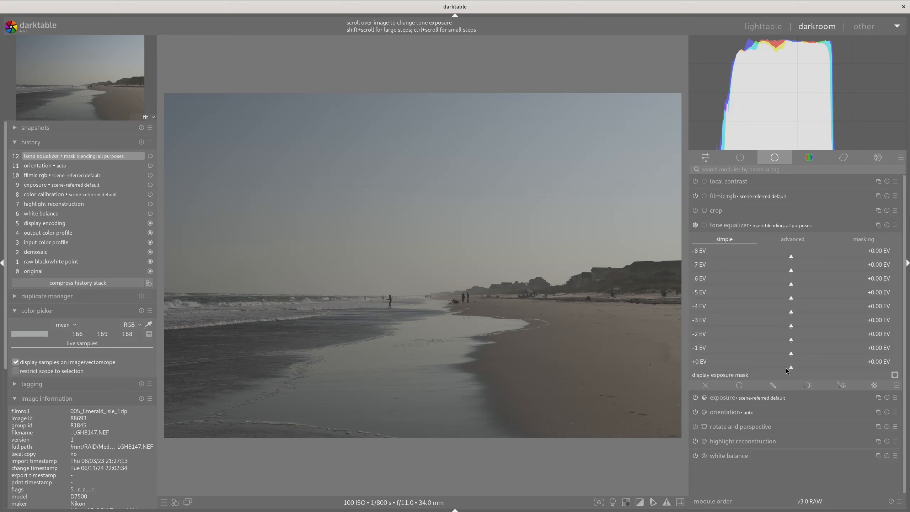
scroll(792, 367, up, 2)
drag(778, 366, 803, 361)
double_click(803, 361)
mouse_move(789, 311)
mouse_down()
mouse_move(729, 312)
mouse_move(839, 311)
mouse_move(736, 311)
mouse_move(809, 311)
mouse_move(867, 290)
mouse_move(727, 285)
mouse_move(848, 283)
mouse_move(703, 299)
mouse_move(792, 312)
mouse_up()
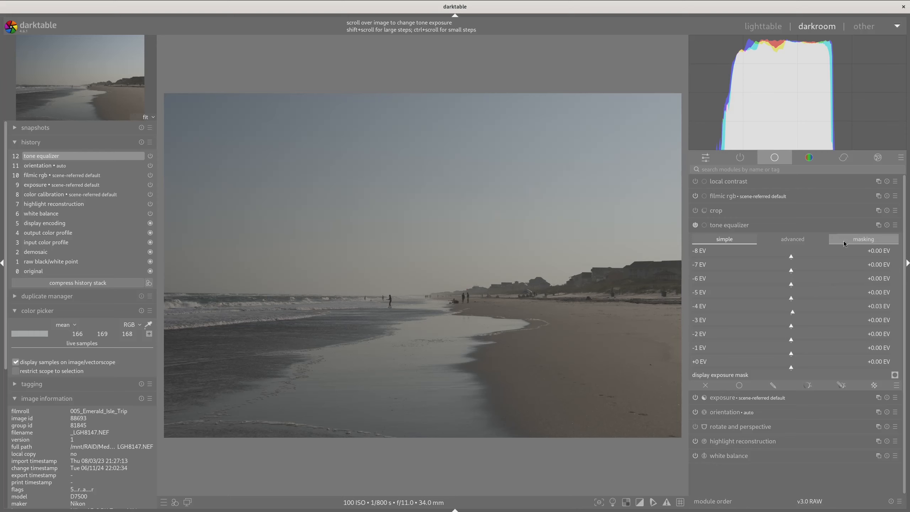
Step: Try lowering the tone equalizer's advanced curve to about -2 EV between -8 and -5 EV, and reset the curve
click(789, 241)
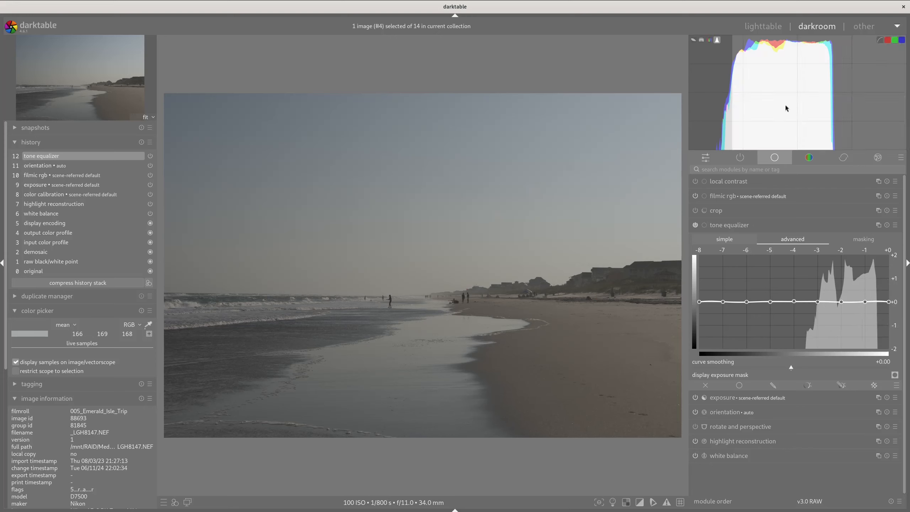
mouse_move(813, 130)
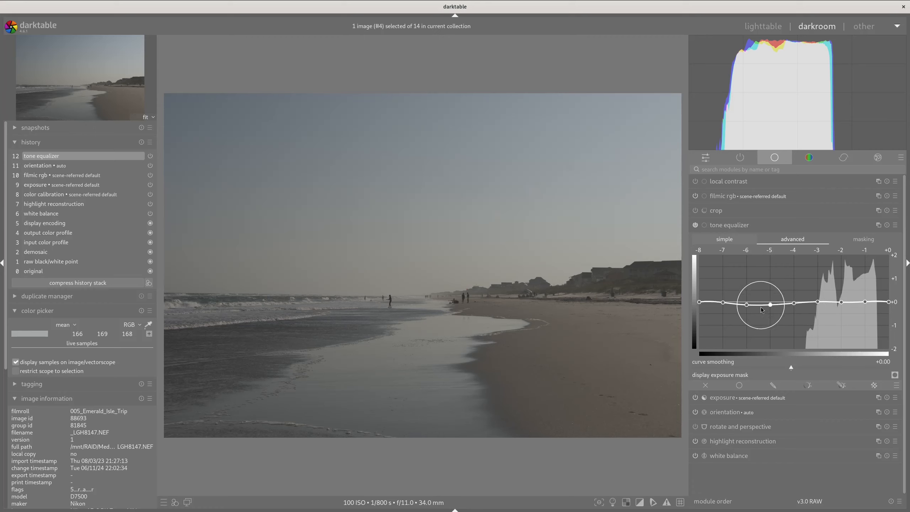
drag(753, 301, 709, 345)
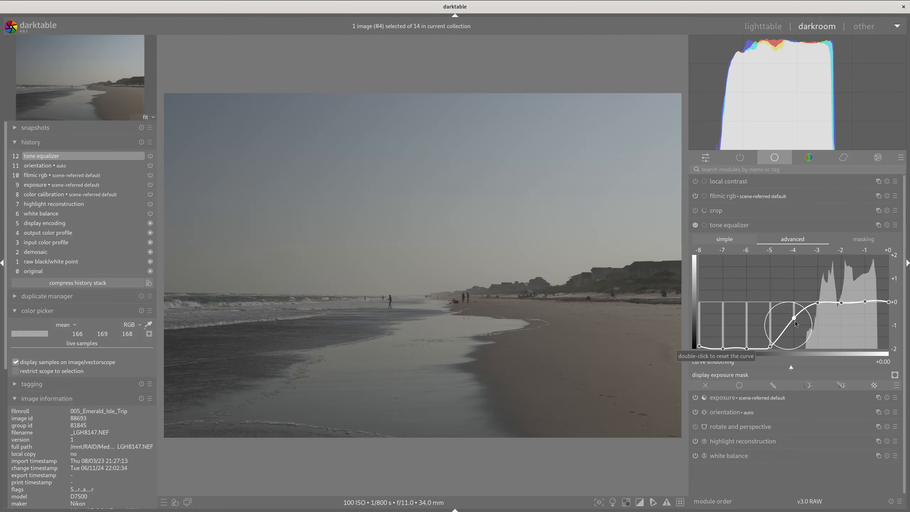
double_click(759, 323)
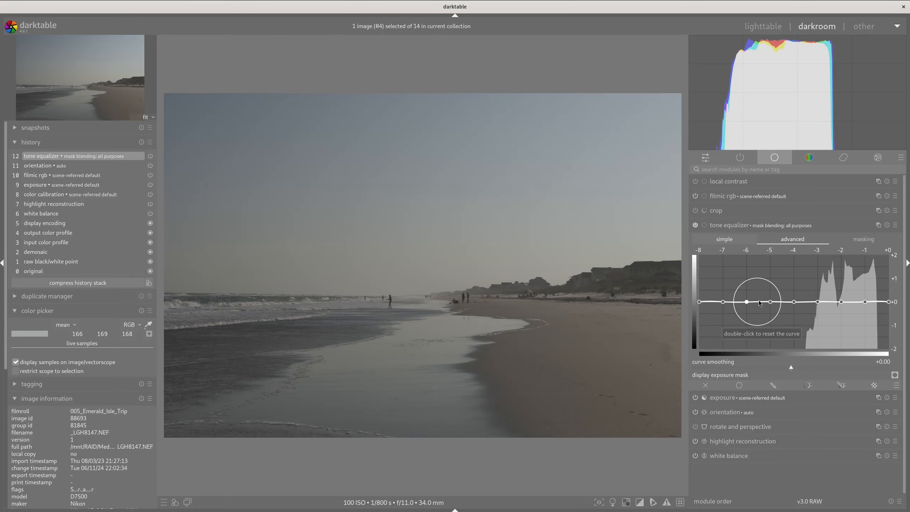
Step: Try raising the curve to about +1.5 EV around -6 EV and lowering it near -3 EV, and reset the curve
drag(741, 303, 741, 265)
scroll(824, 298, down, 6)
scroll(836, 292, up, 1)
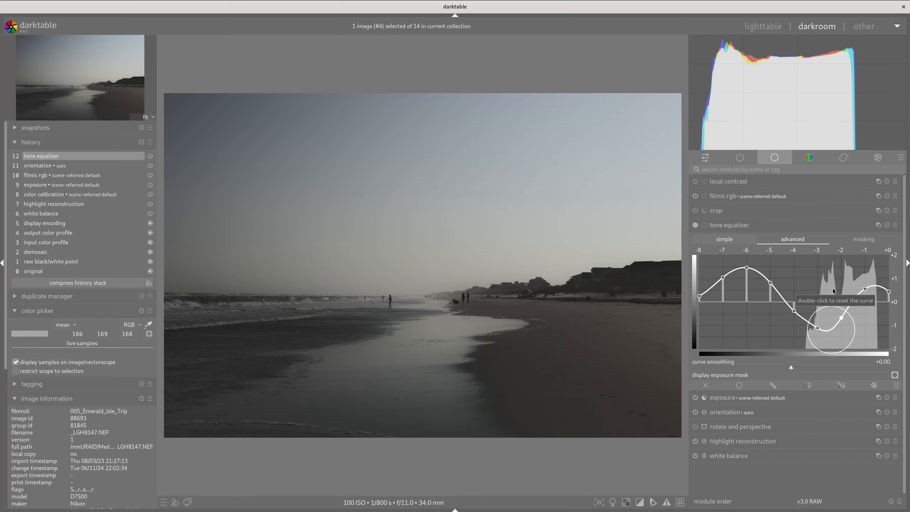
double_click(808, 315)
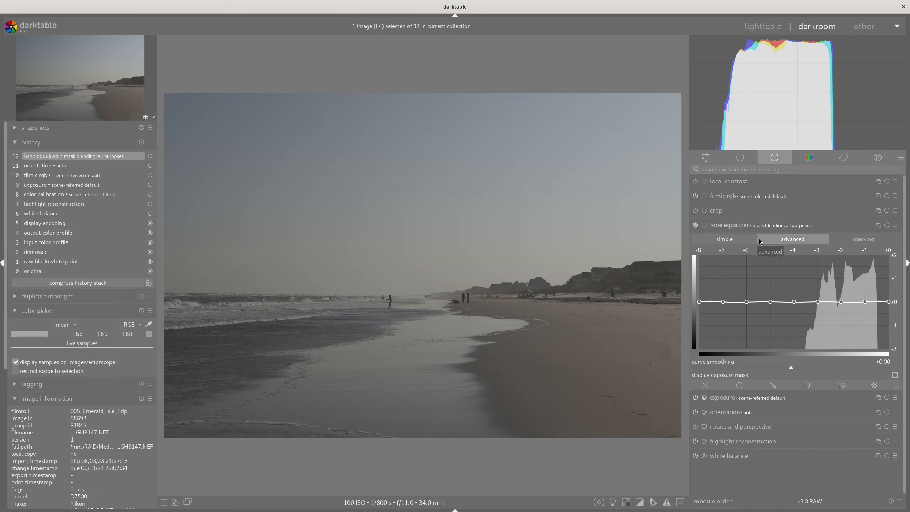
Step: Review the tone equalizer mask's available options for luminance estimator and preserve details, keeping RGB euclidean norm and EIGF
click(869, 240)
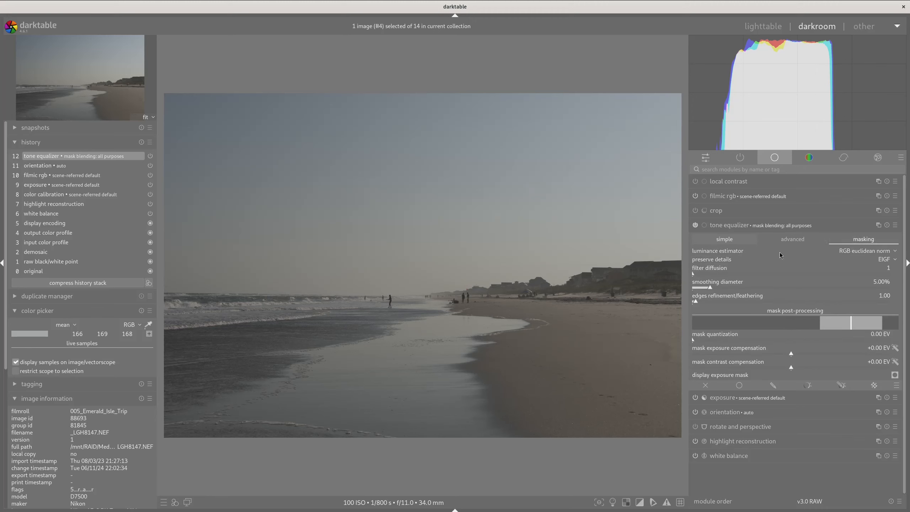
click(857, 251)
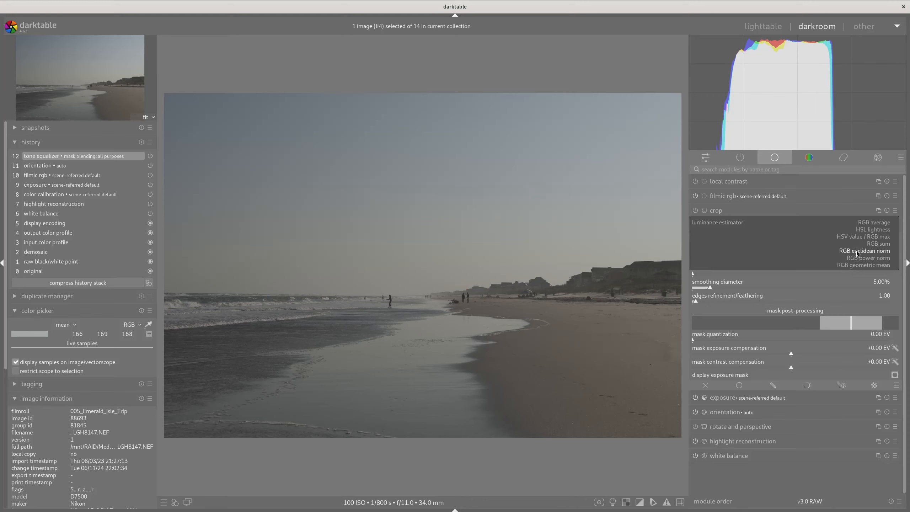
click(857, 254)
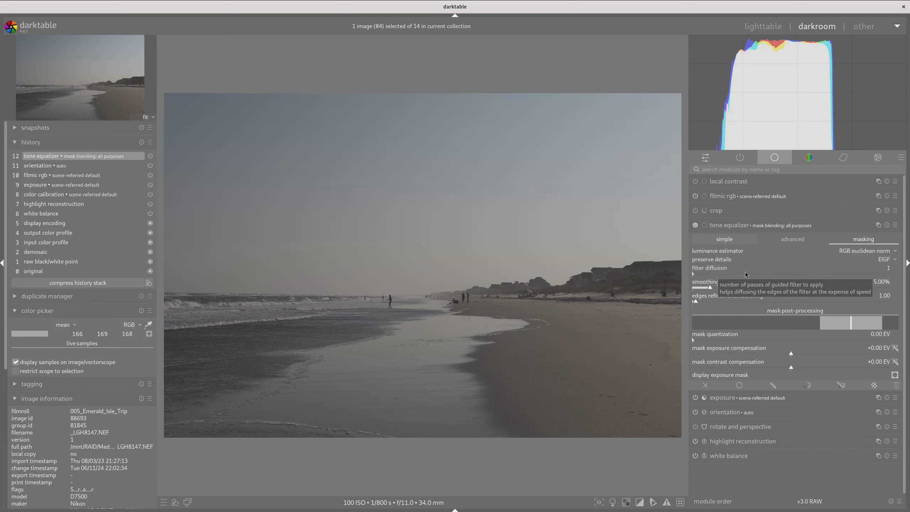
click(885, 260)
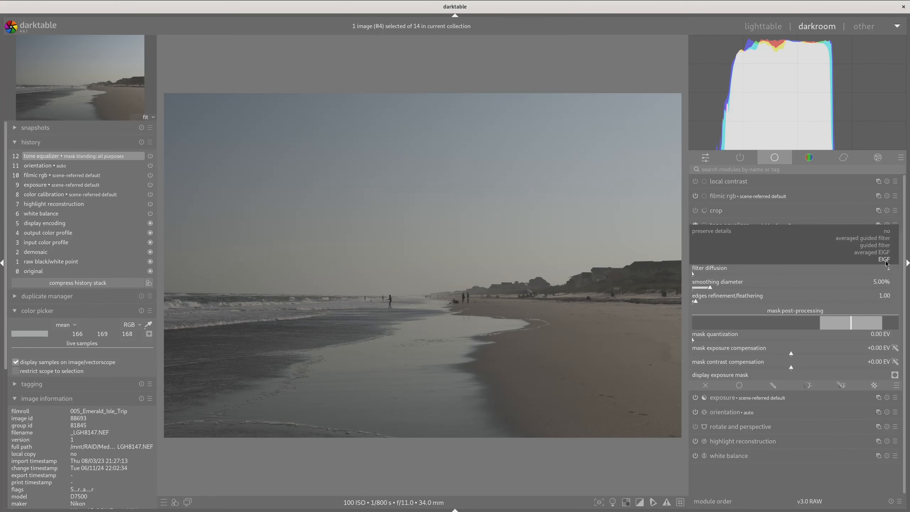
click(886, 261)
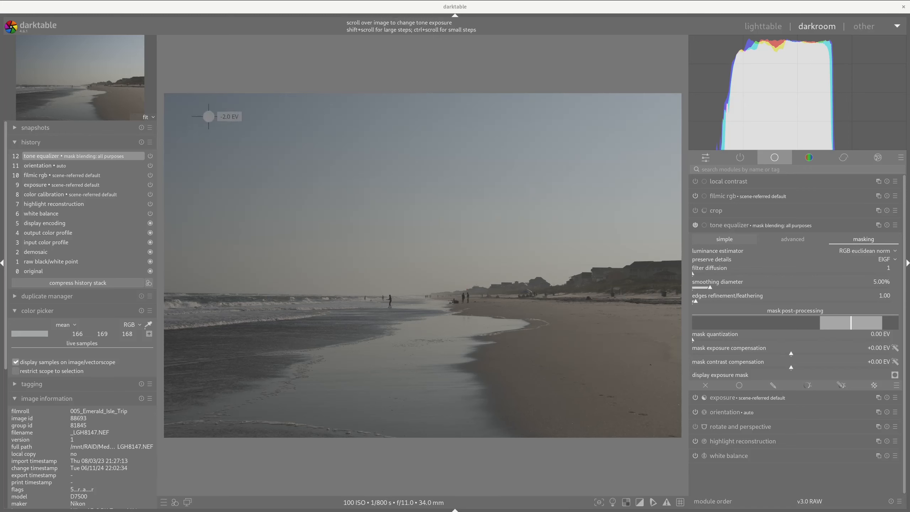
Step: Try setting the mask's preserve details option to no, and restore it to EIGF
click(876, 259)
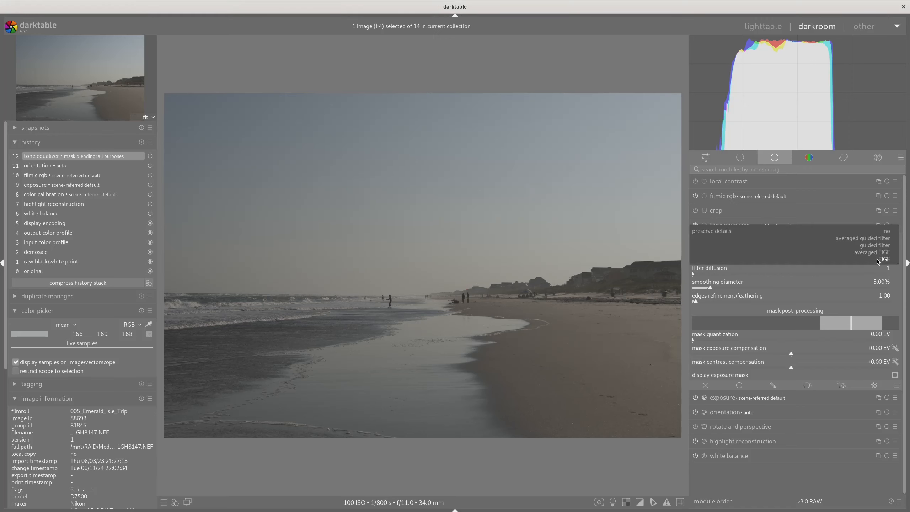
click(886, 239)
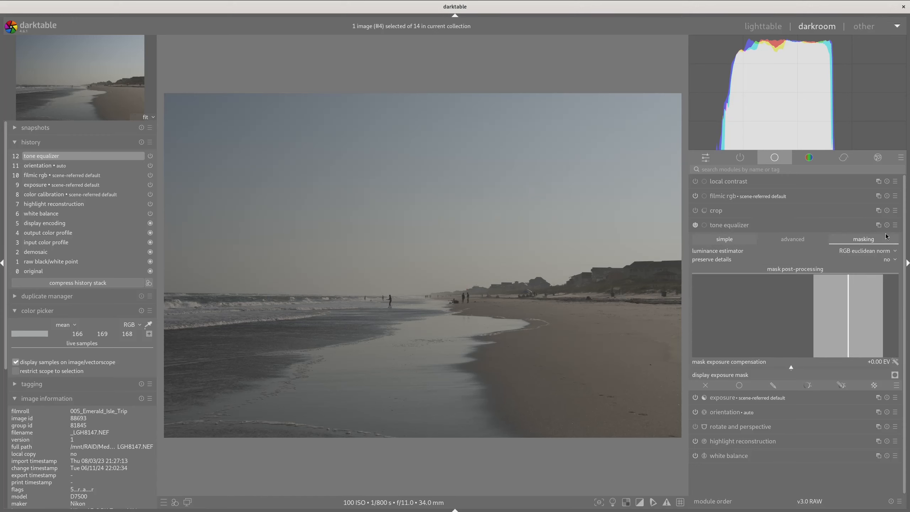
click(886, 261)
click(838, 286)
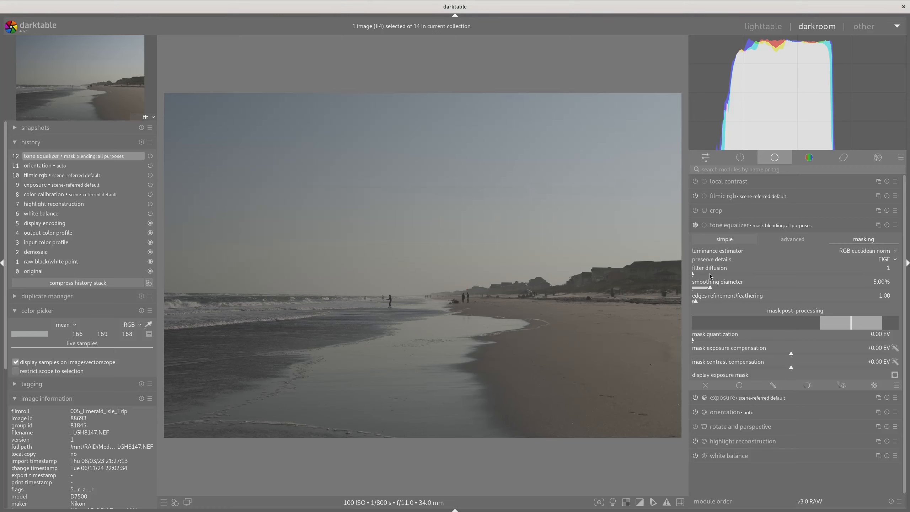
Step: Try filter diffusion values of 2 and 3 and edges refinement/feathering of 9.29, restoring them to 1 and 1.00
mouse_move(715, 272)
mouse_down()
mouse_move(755, 276)
mouse_move(705, 276)
mouse_up()
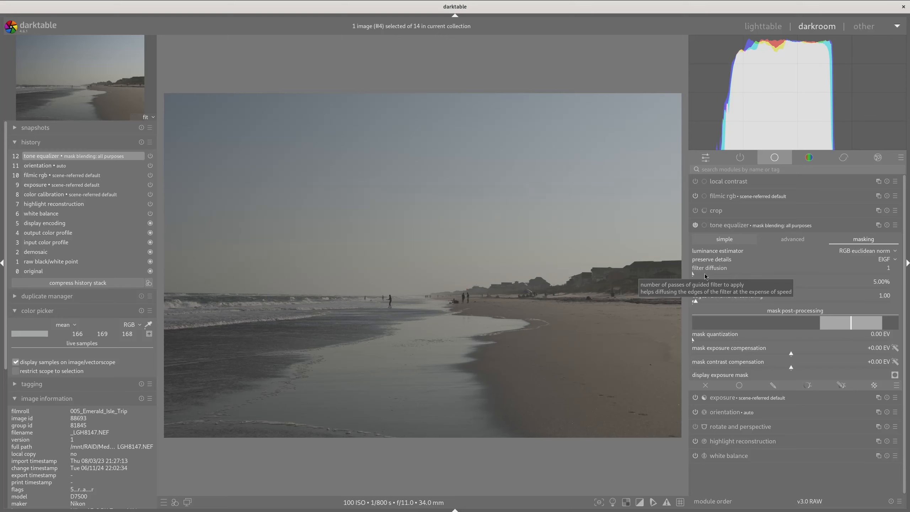
click(721, 277)
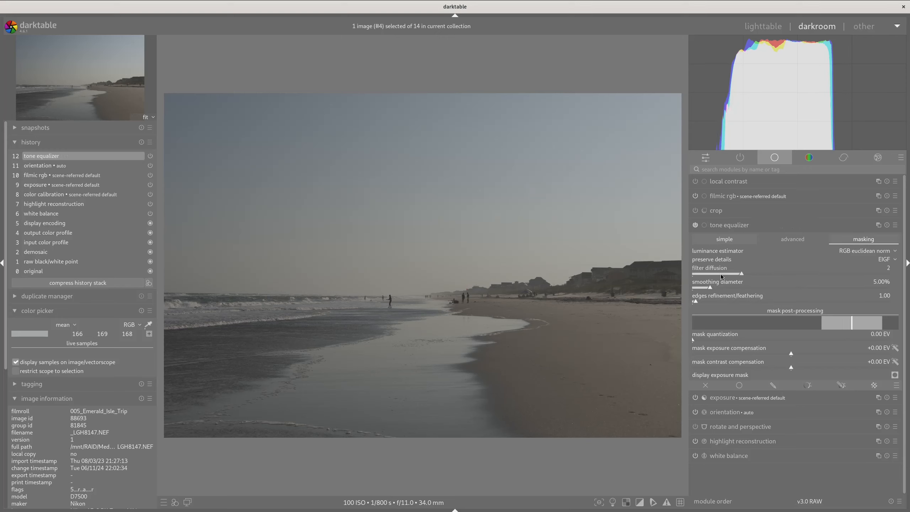
scroll(721, 276, down, 1)
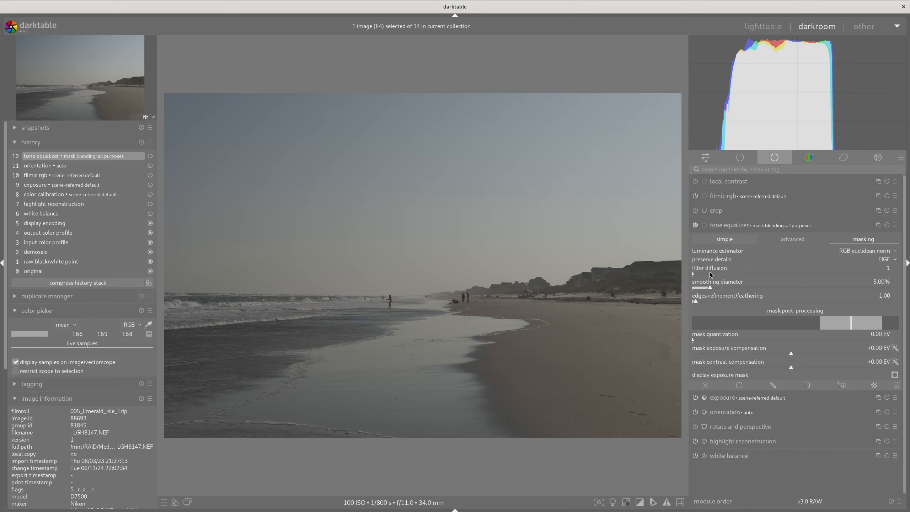
mouse_move(712, 271)
mouse_down()
mouse_move(761, 274)
mouse_move(703, 272)
mouse_up()
scroll(750, 274, up, 2)
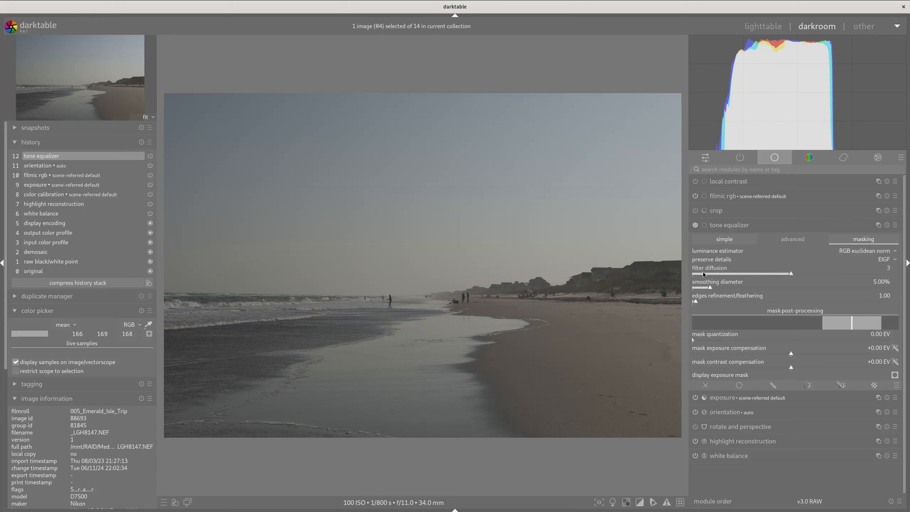
scroll(702, 272, down, 2)
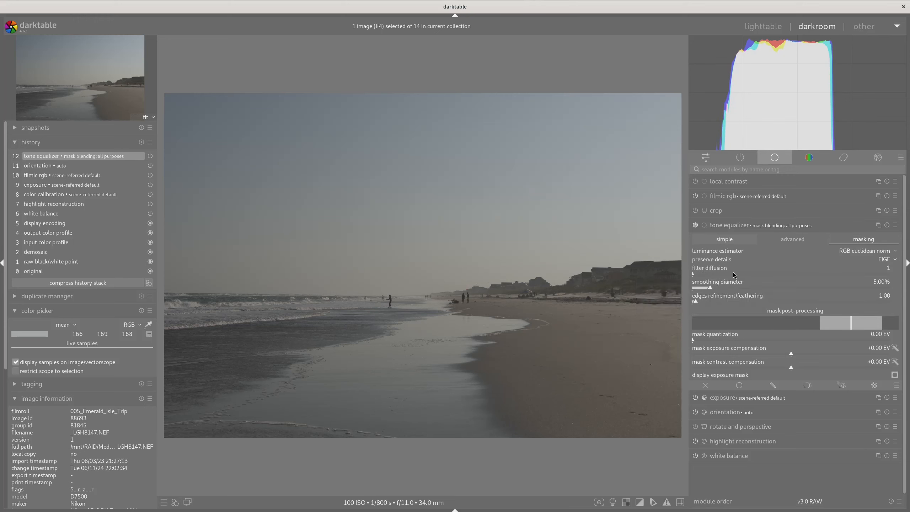
scroll(723, 273, up, 1)
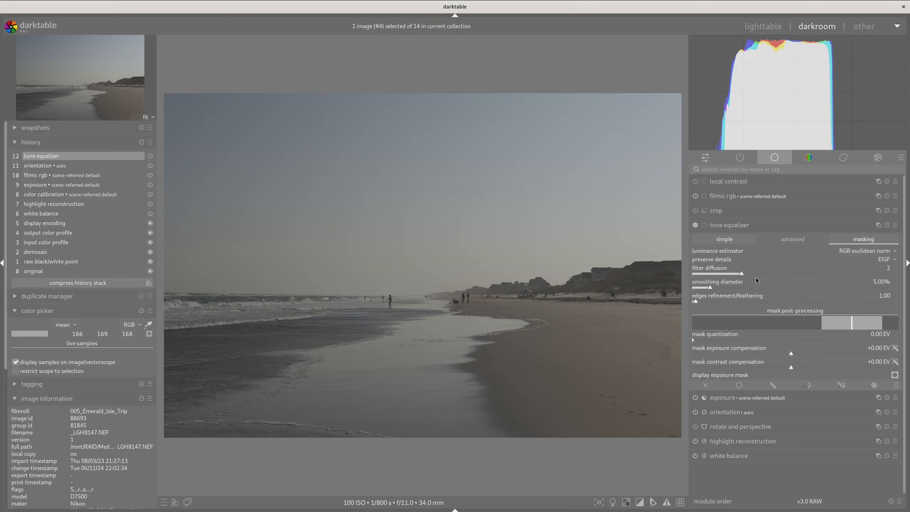
scroll(708, 269, down, 1)
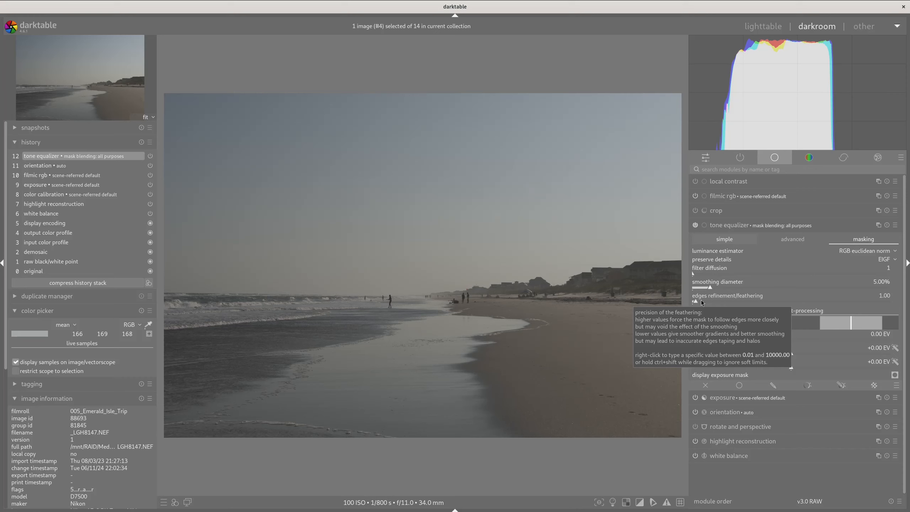
scroll(705, 299, up, 5)
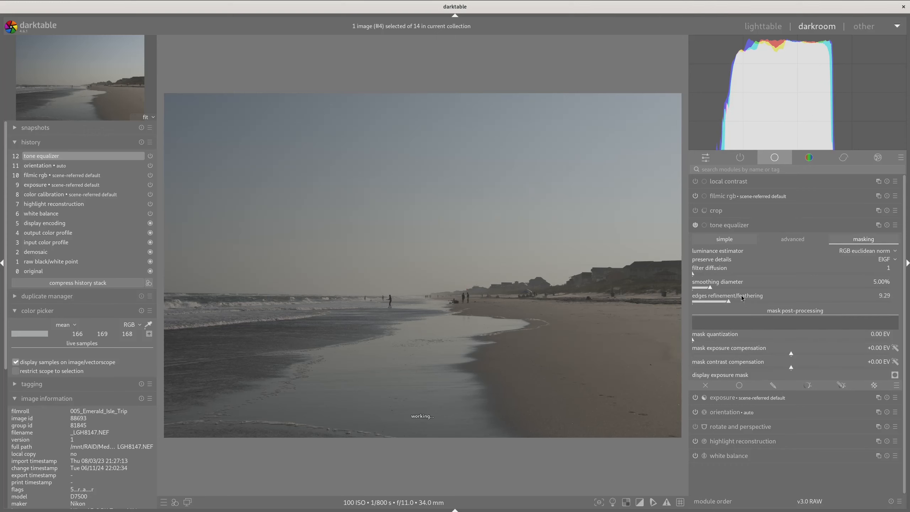
scroll(705, 298, down, 5)
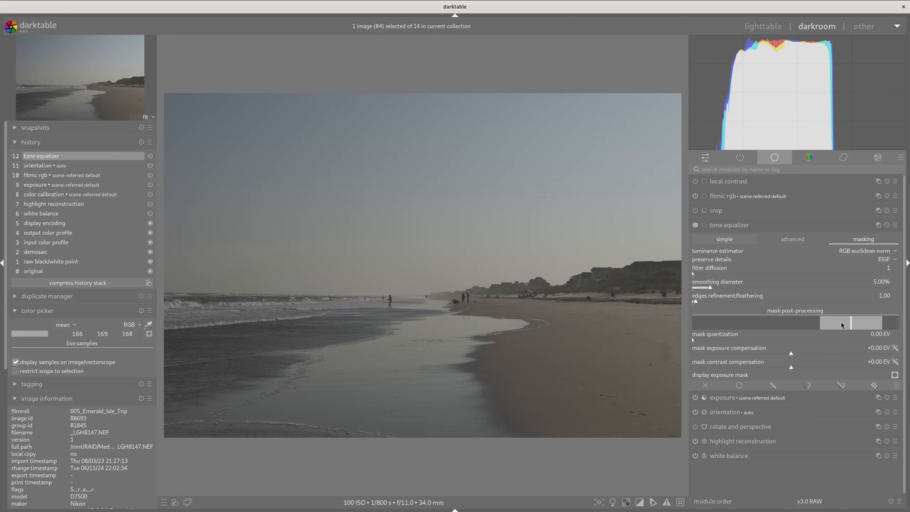
Step: Compare the histogram behind the tone equalizer's advanced curve with the mask post-processing range bar
click(820, 238)
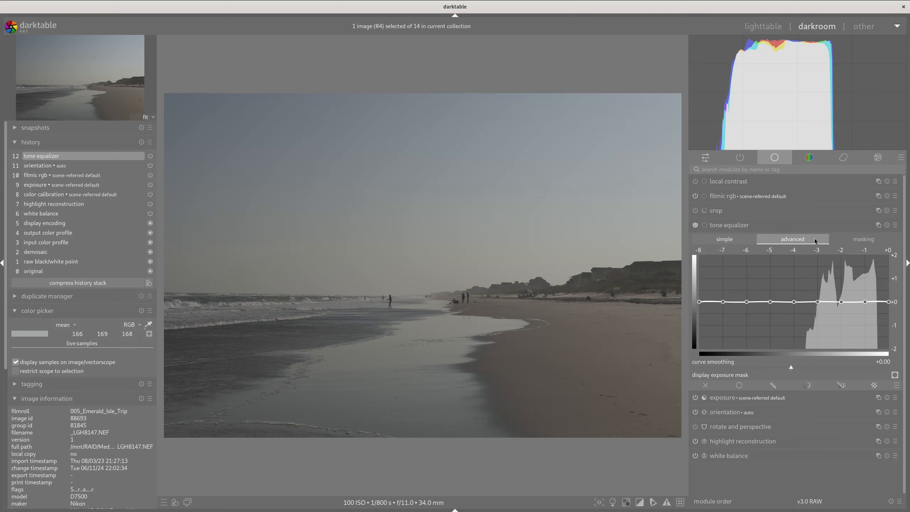
click(860, 238)
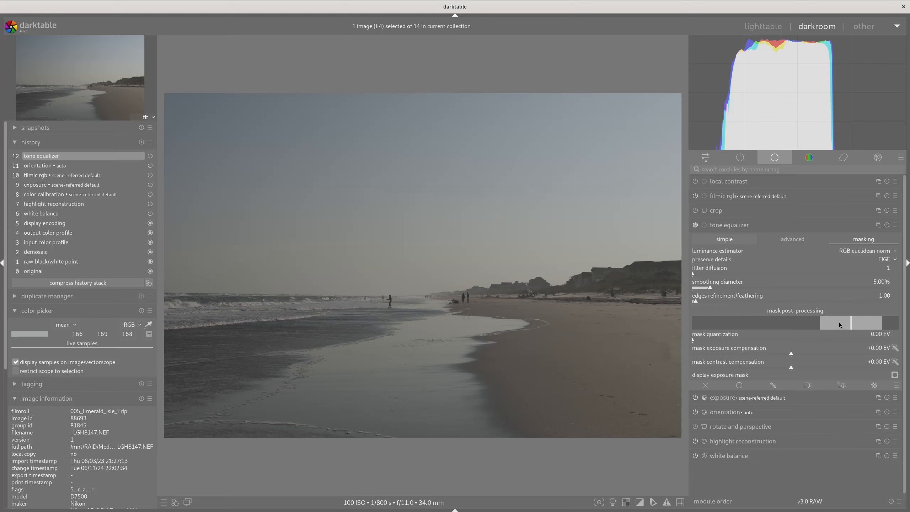
click(792, 239)
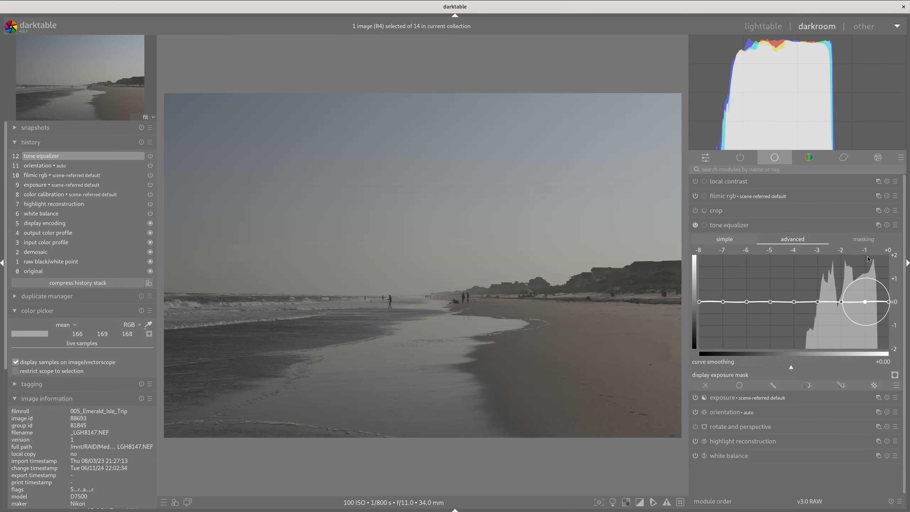
click(862, 238)
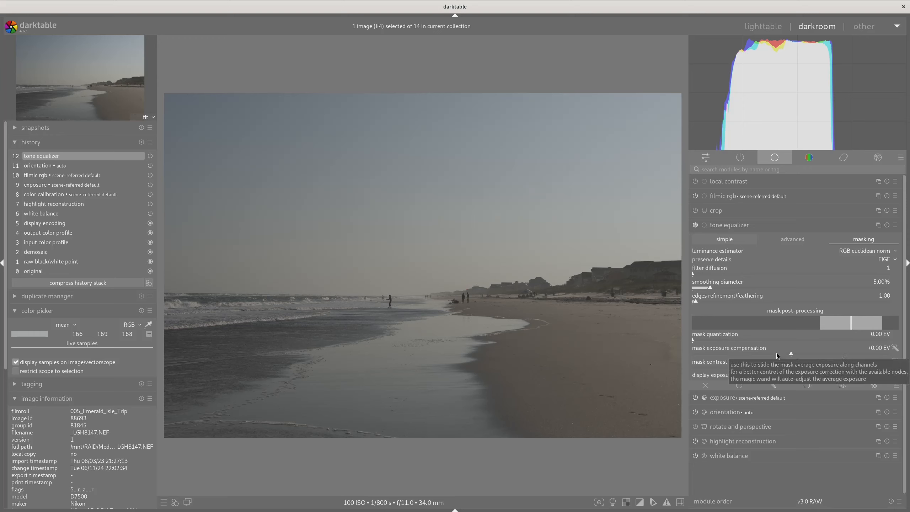
Step: Set the tone equalizer's mask exposure compensation to -1.86 EV and mask contrast compensation to +0.52 EV
drag(777, 354, 738, 352)
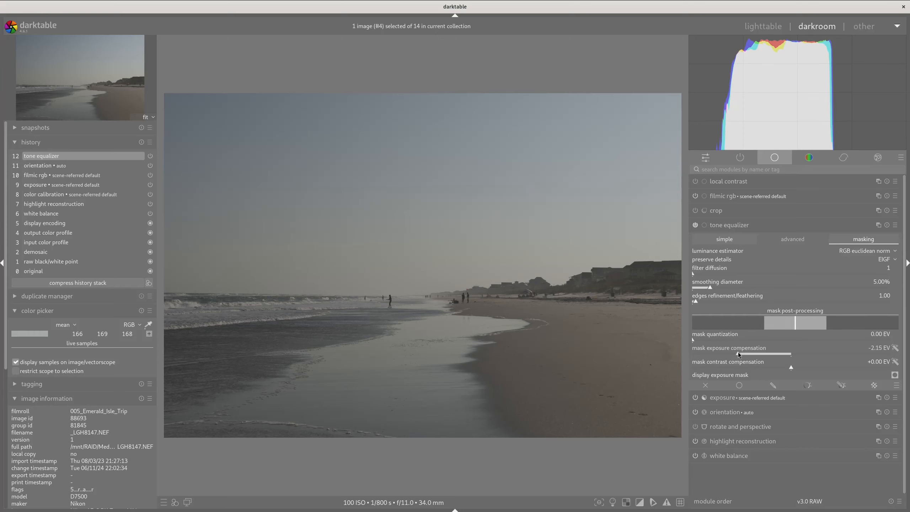
drag(800, 366, 810, 367)
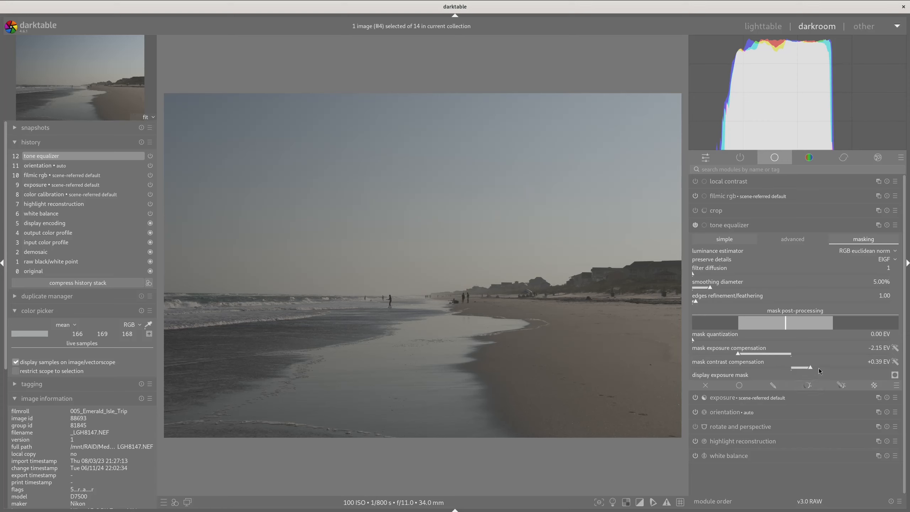
scroll(819, 368, up, 2)
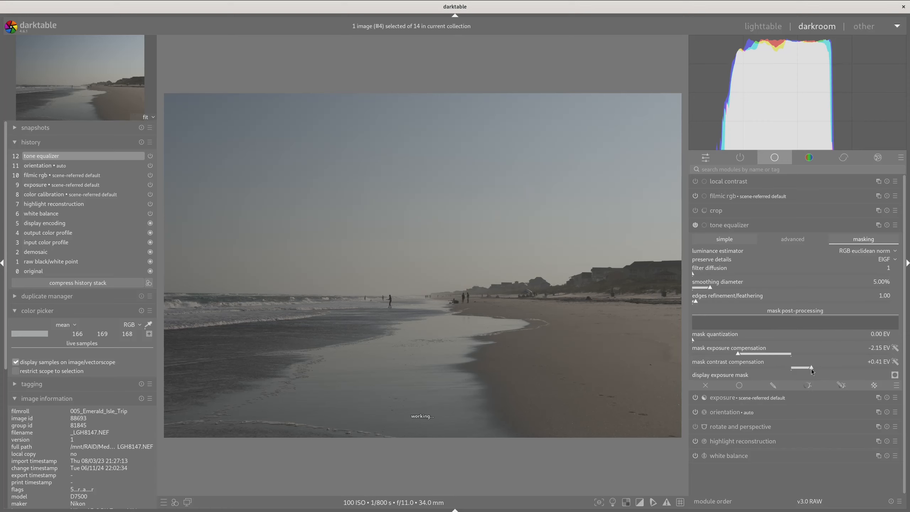
scroll(814, 368, down, 1)
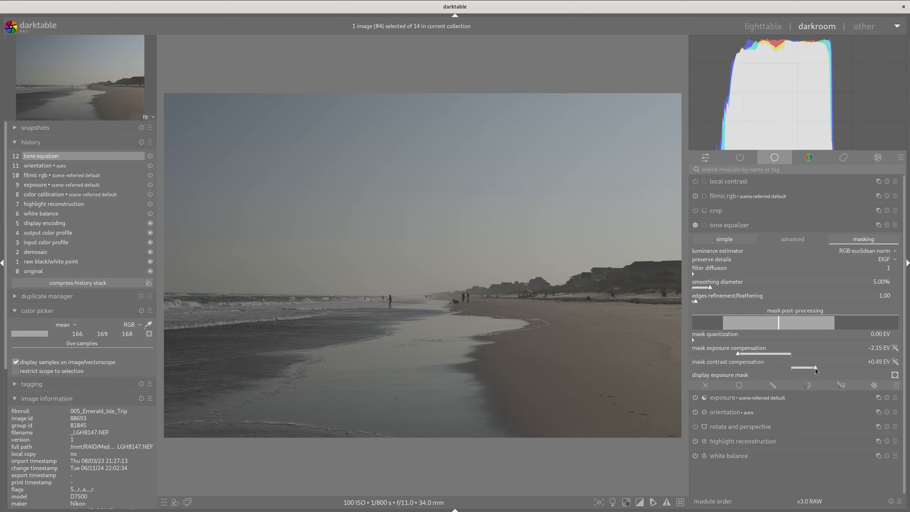
drag(815, 368, 817, 369)
drag(744, 351, 745, 351)
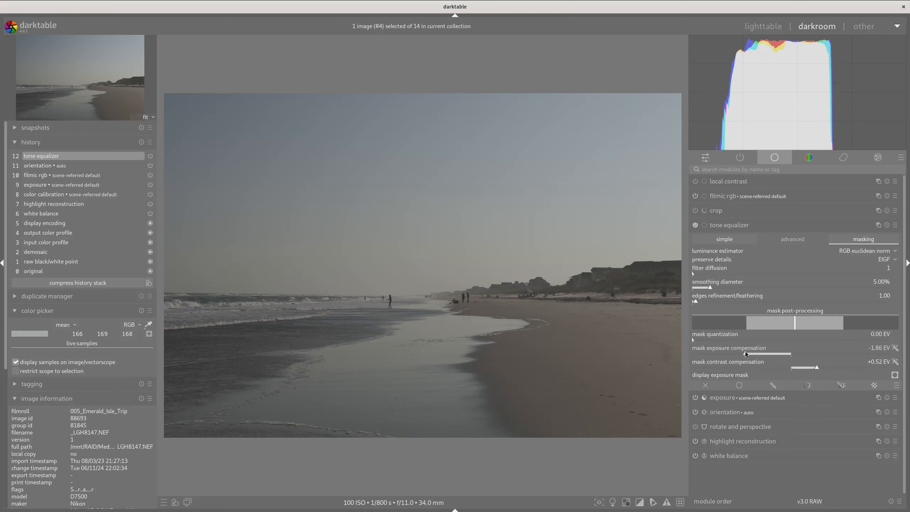
Step: Check the histogram behind the advanced curve before and after setting the mask exposure compensation to -1.53 EV
click(802, 246)
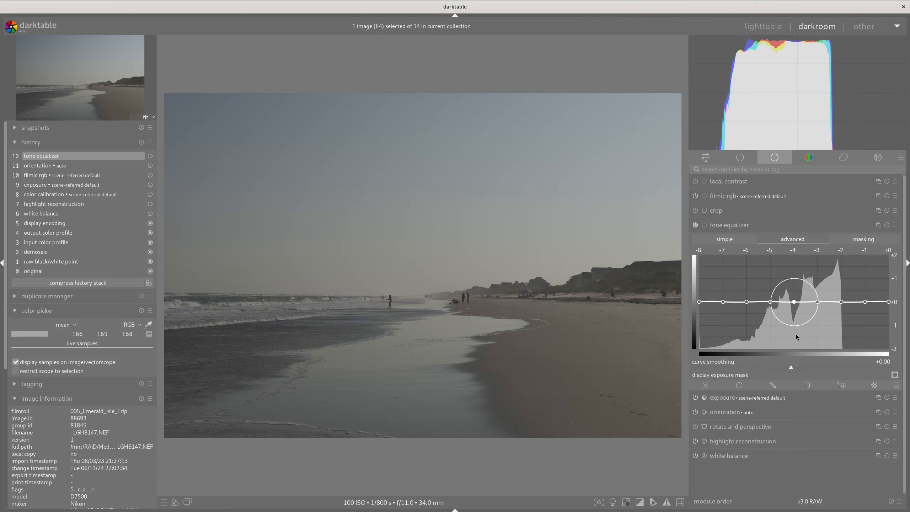
click(859, 240)
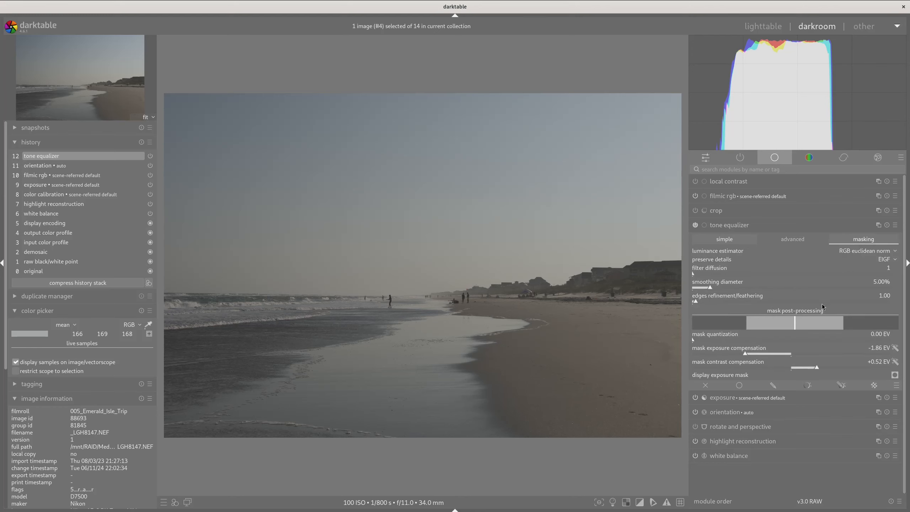
drag(757, 354, 753, 354)
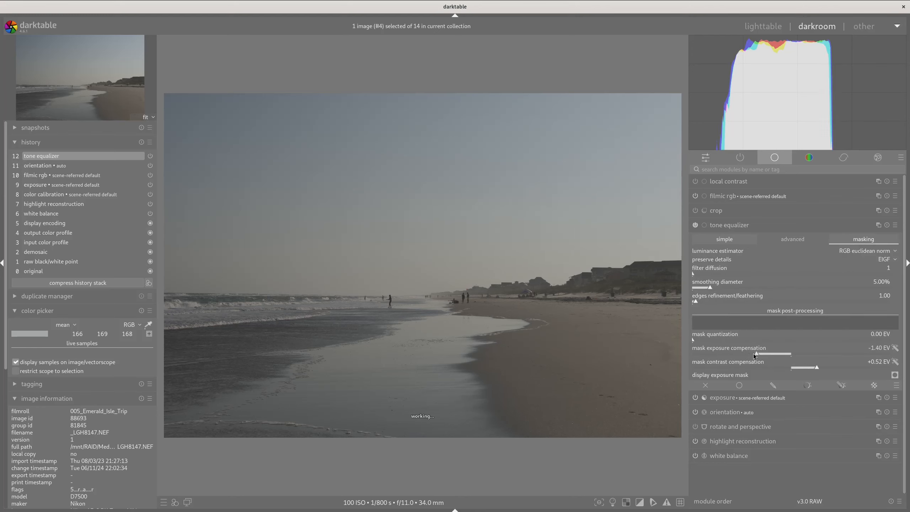
click(797, 239)
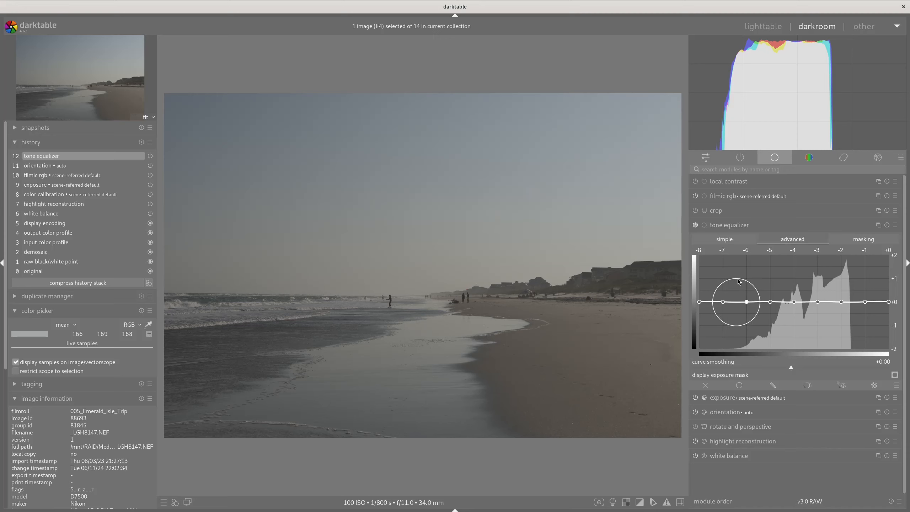
Step: Try a mask exposure compensation of +1.27 EV and inspect how the histogram sits behind the advanced curve
click(836, 241)
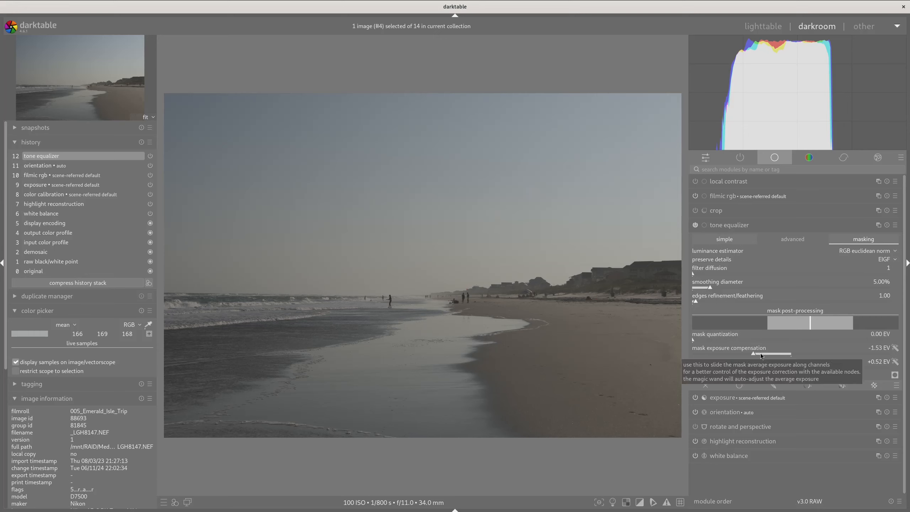
drag(761, 353, 822, 357)
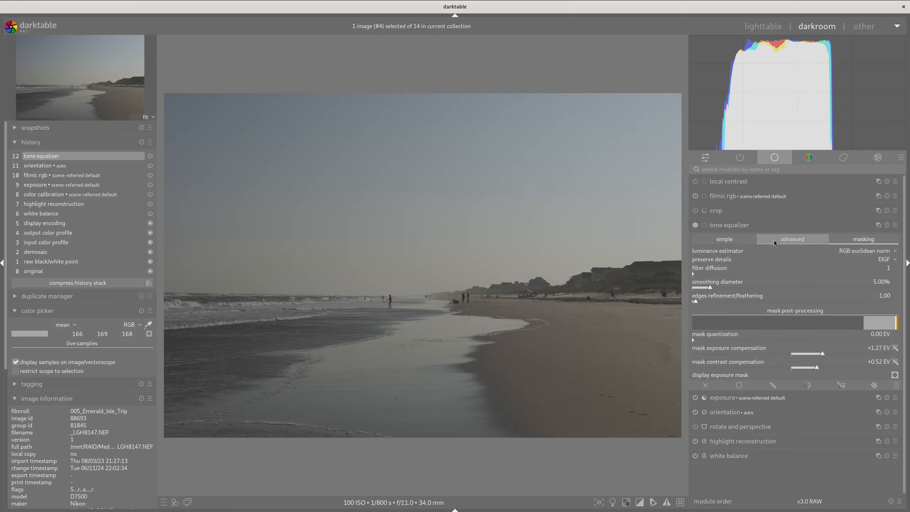
click(792, 239)
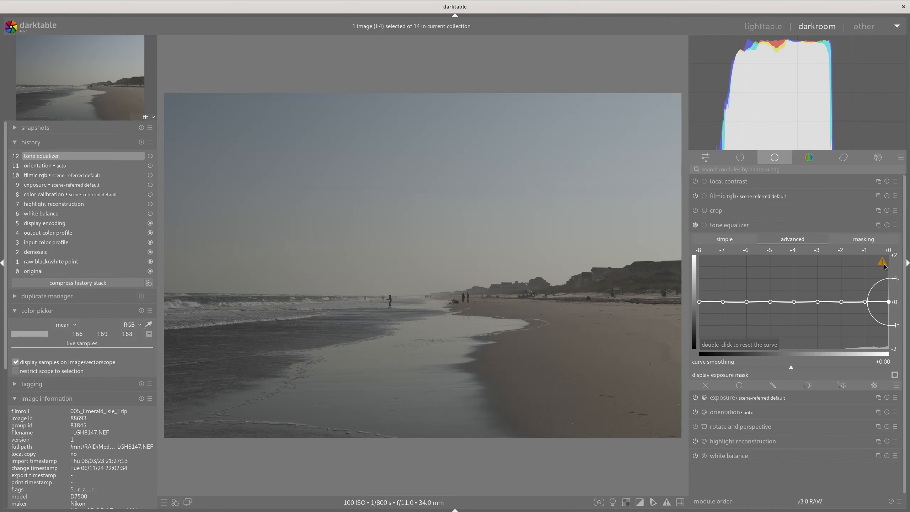
click(871, 246)
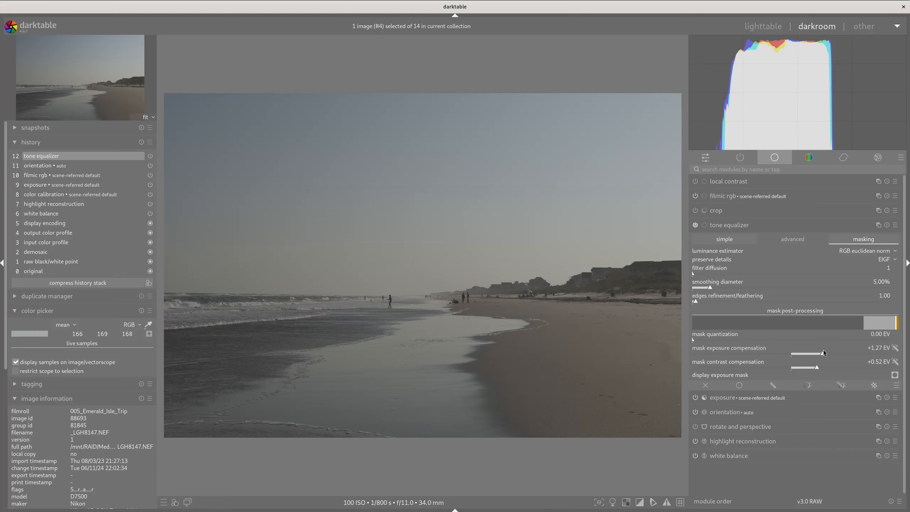
Step: Set the mask exposure compensation to -1.39 EV and check the histogram's spread behind the advanced curve
drag(821, 352, 756, 350)
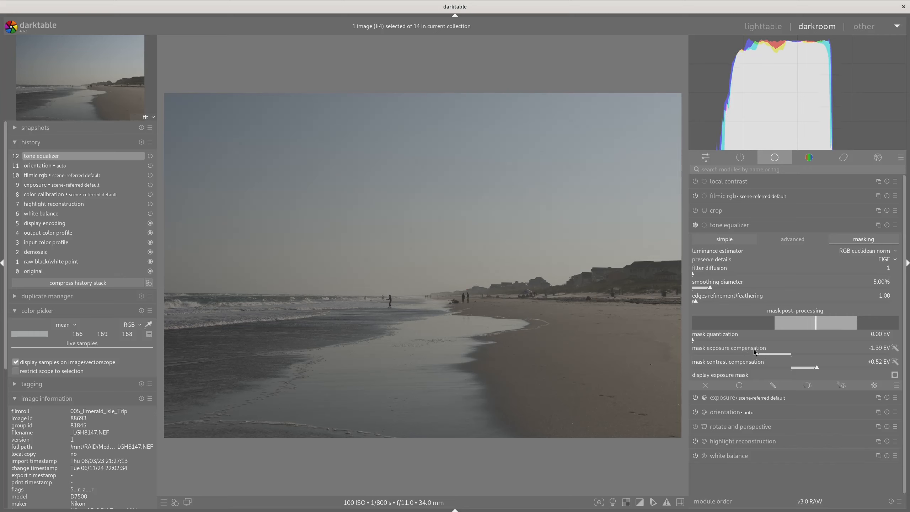
click(791, 249)
click(792, 251)
click(800, 243)
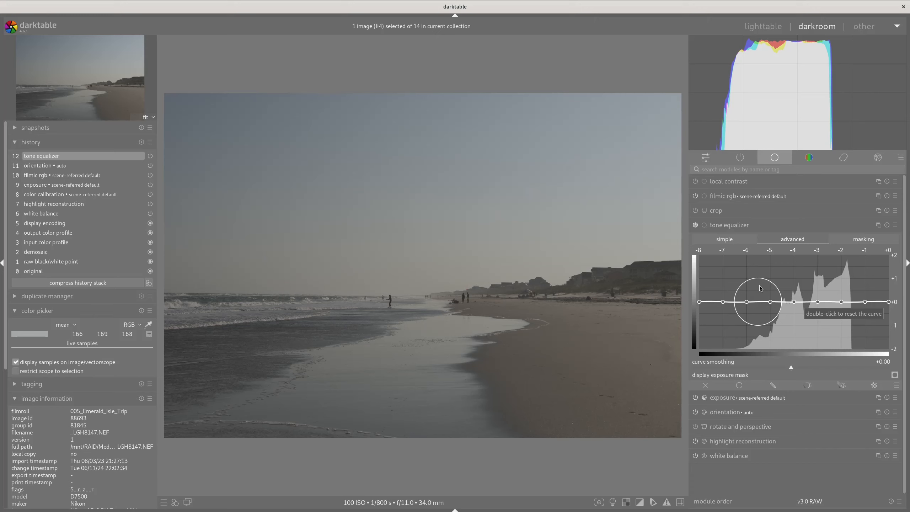
Step: Try lowering the -7 EV band to -0.46 EV and the -6 EV band to -0.32 EV, try raising the curve around -4 EV, and reset it
click(742, 243)
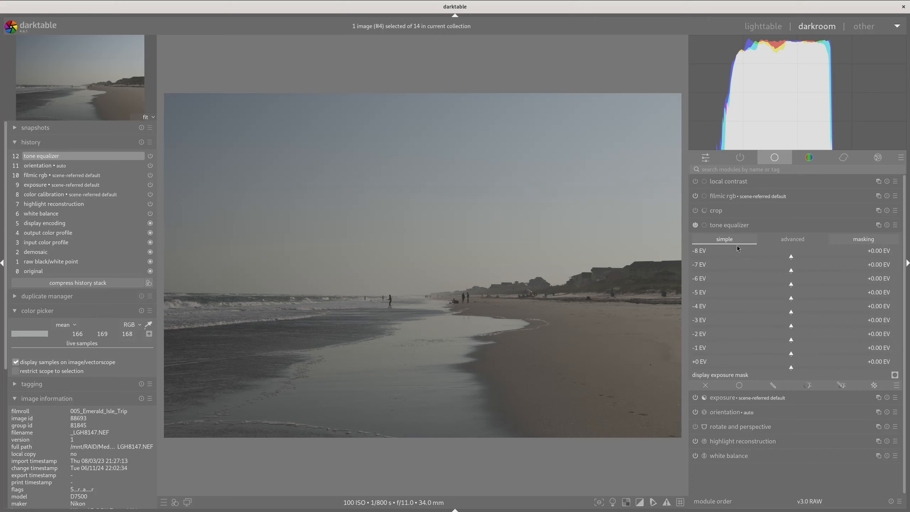
mouse_move(779, 257)
mouse_down()
mouse_move(765, 256)
mouse_move(775, 275)
mouse_move(768, 270)
mouse_up()
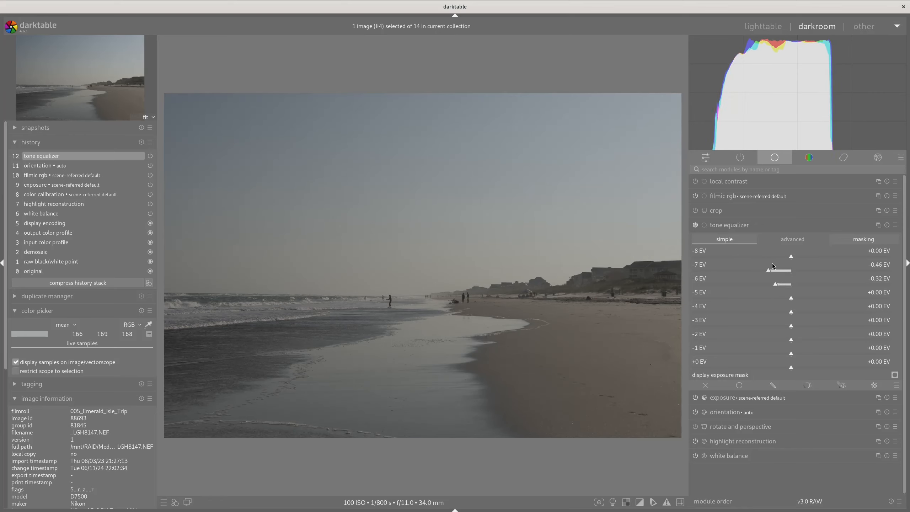
click(792, 241)
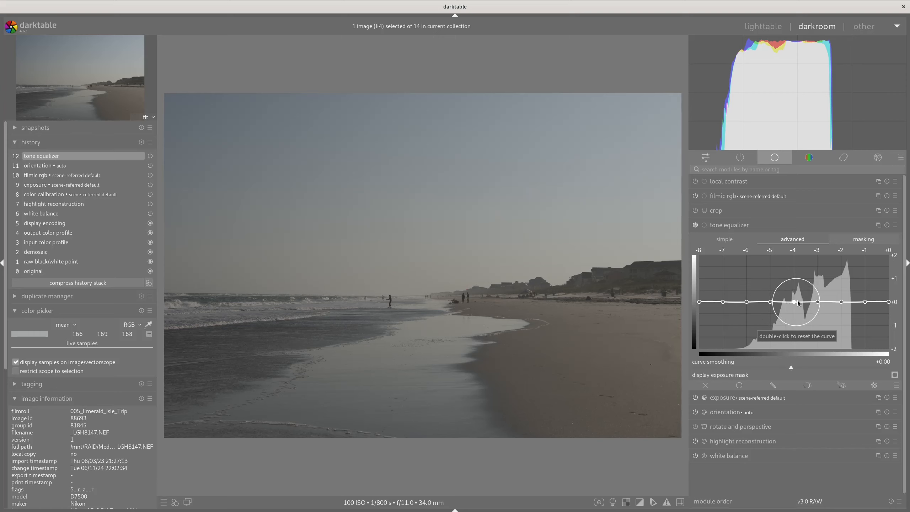
drag(798, 303, 802, 283)
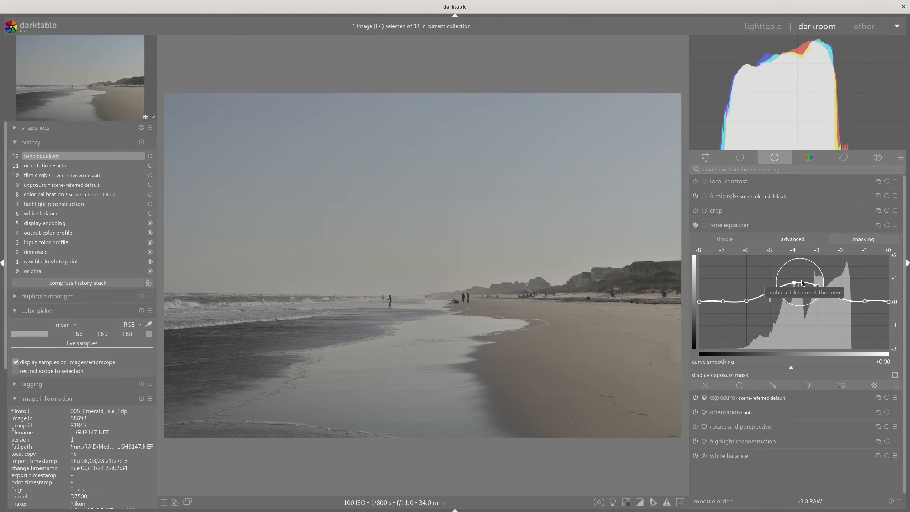
double_click(802, 283)
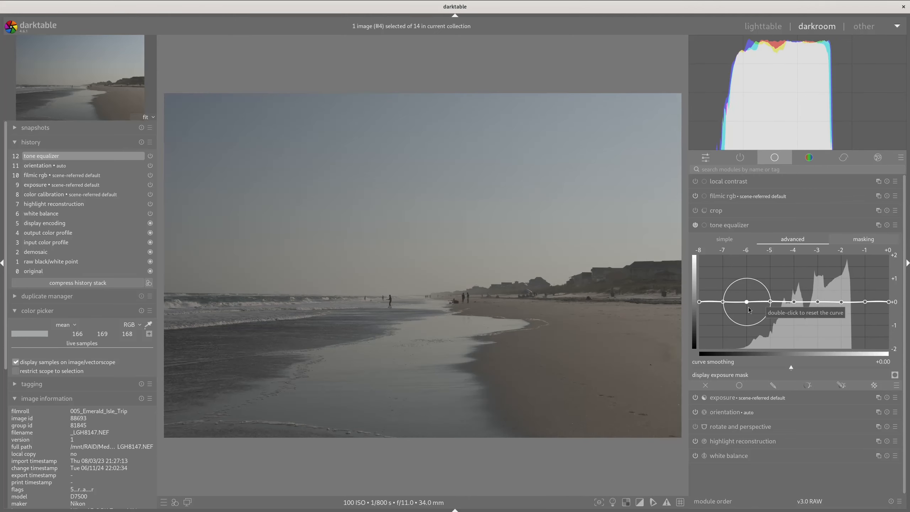
Step: Darken the shadows by lowering the advanced curve's -7 EV and -6 EV points to about -1 EV
drag(727, 304, 727, 323)
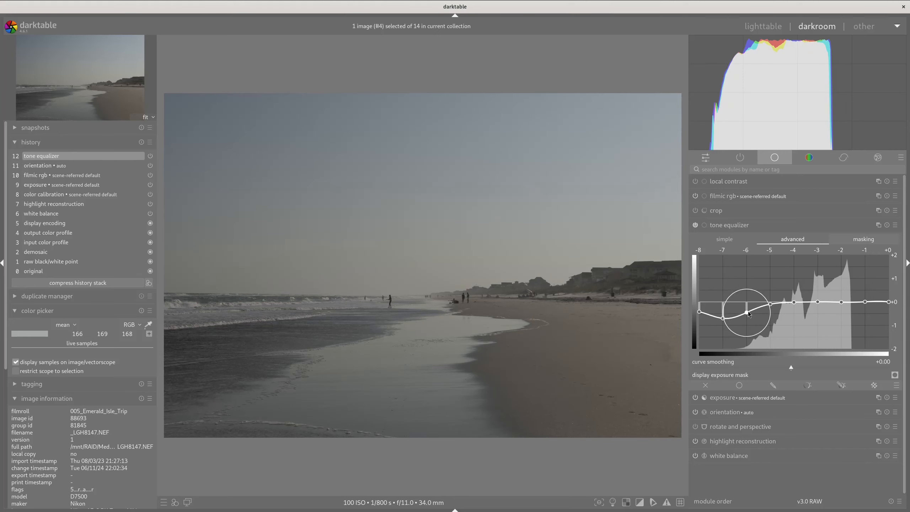
scroll(749, 314, down, 3)
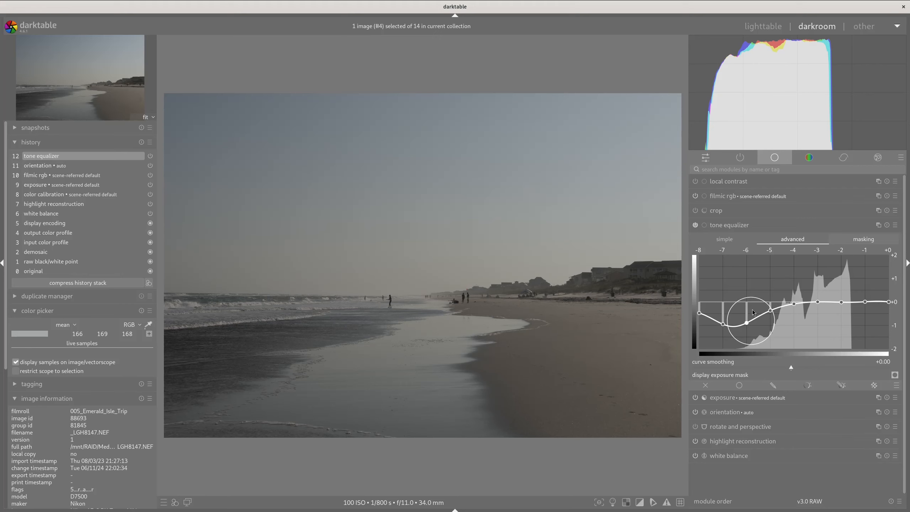
scroll(753, 311, down, 2)
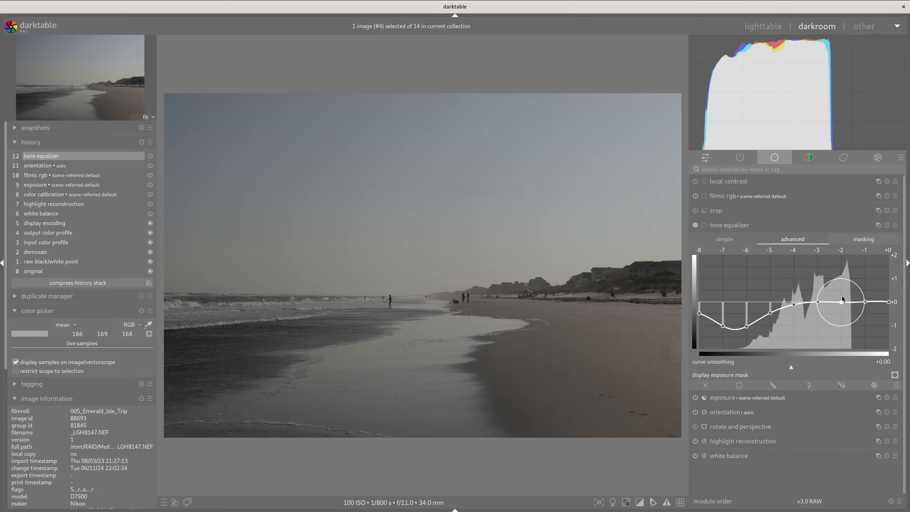
Step: Raise the curve to about +1 EV at -2 and -1 EV and about +0.5 EV at -4 EV, and compare with the previous history state
drag(843, 299, 846, 278)
scroll(836, 280, down, 4)
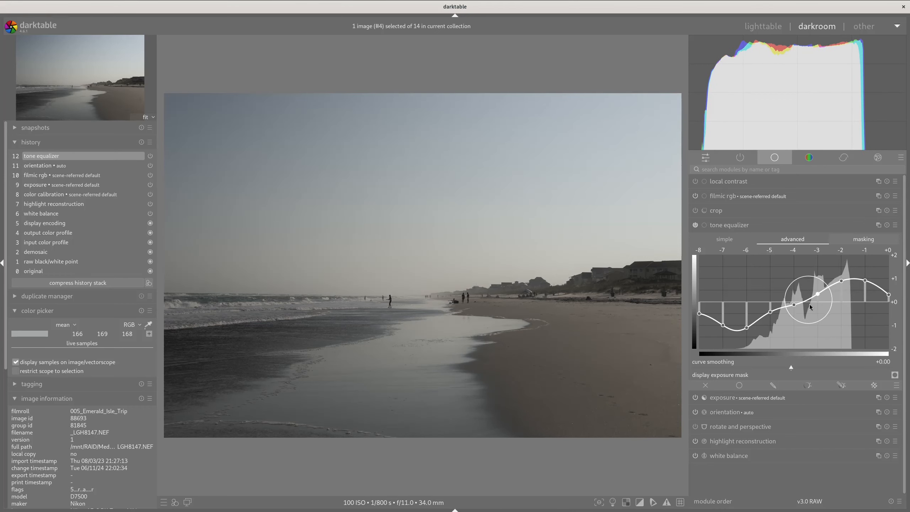
drag(802, 306, 804, 290)
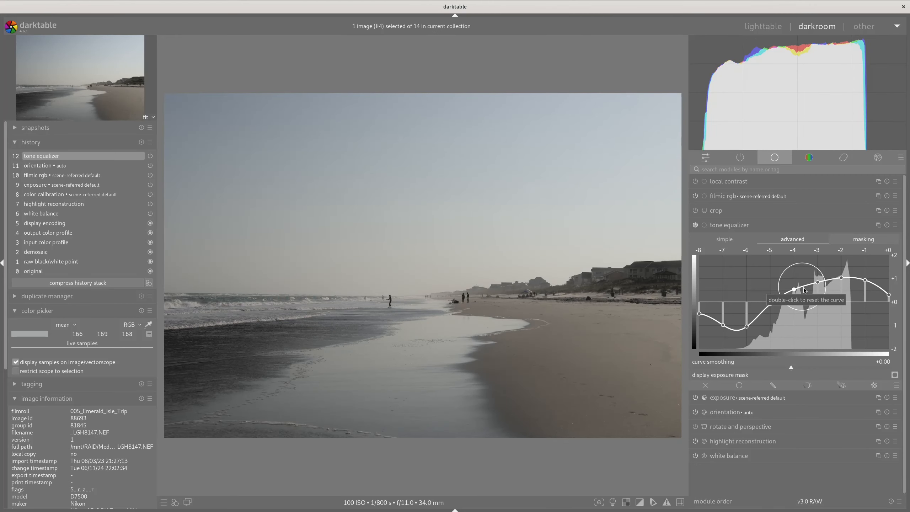
click(81, 167)
click(85, 156)
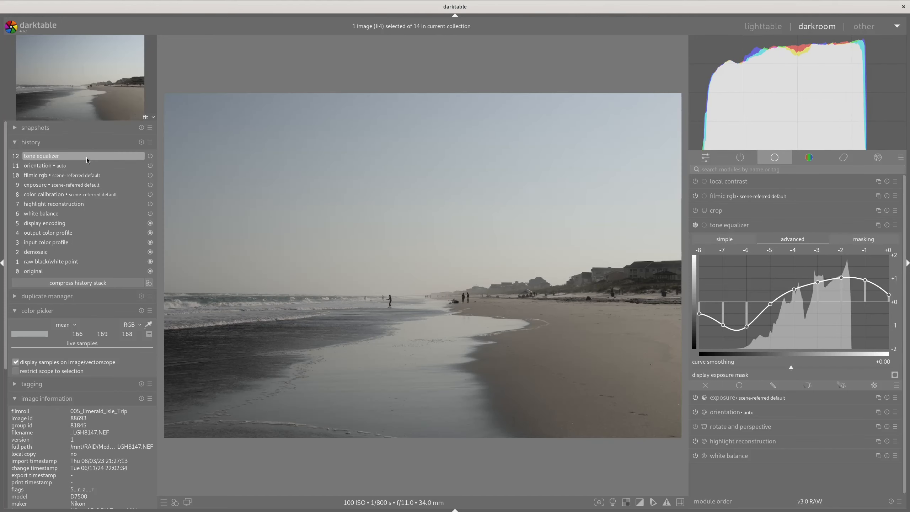
Step: Try moving the curve up and down around its -5 EV point to test the effect on the darker midtones
drag(793, 311, 795, 317)
scroll(770, 327, up, 3)
scroll(771, 326, up, 2)
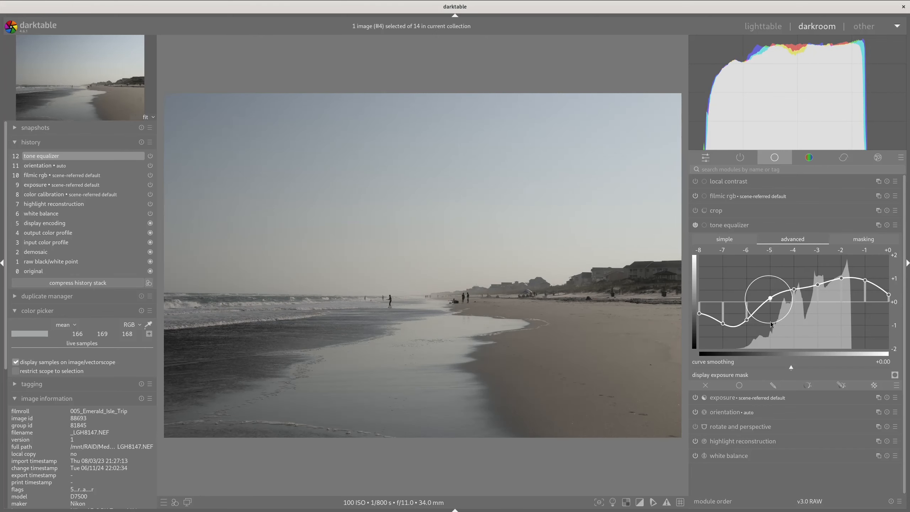
scroll(771, 323, down, 3)
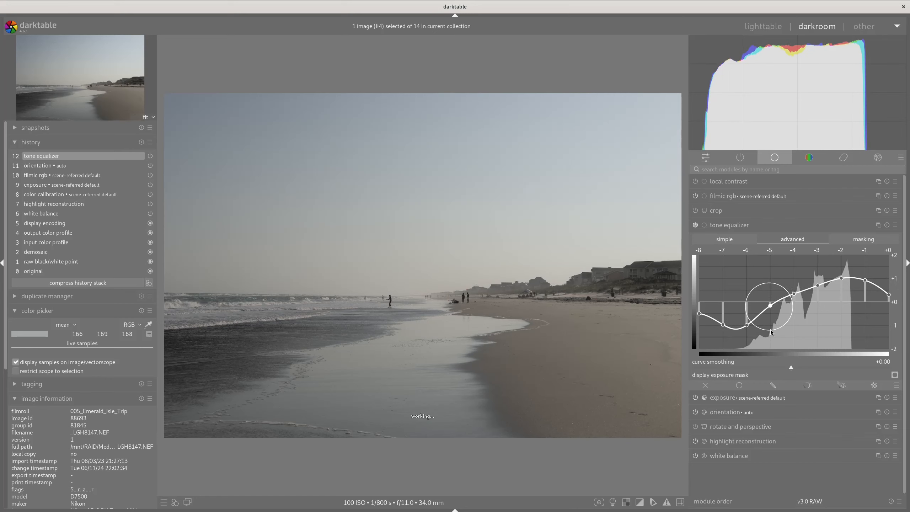
Step: Raise the curve's -2 EV point to about +1.15 EV and lower its +0 EV point to about 0 EV
scroll(843, 317, up, 2)
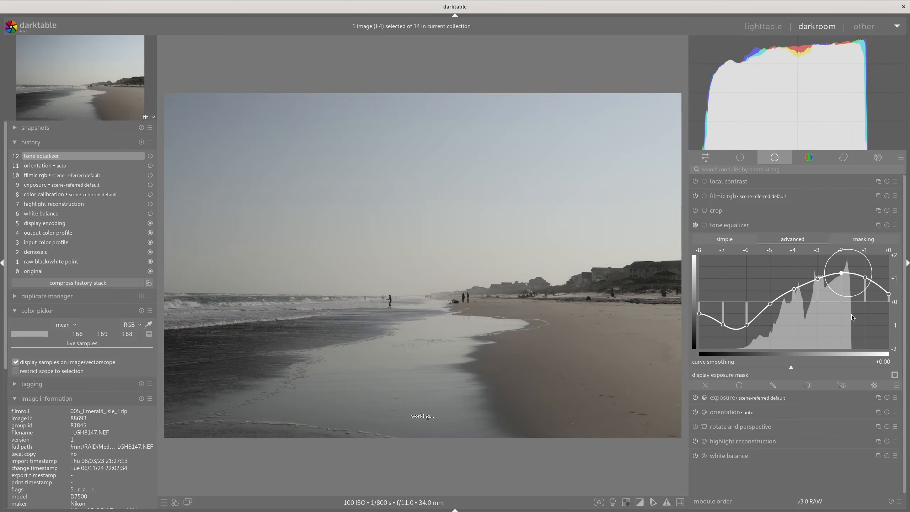
scroll(886, 333, down, 2)
scroll(886, 334, down, 2)
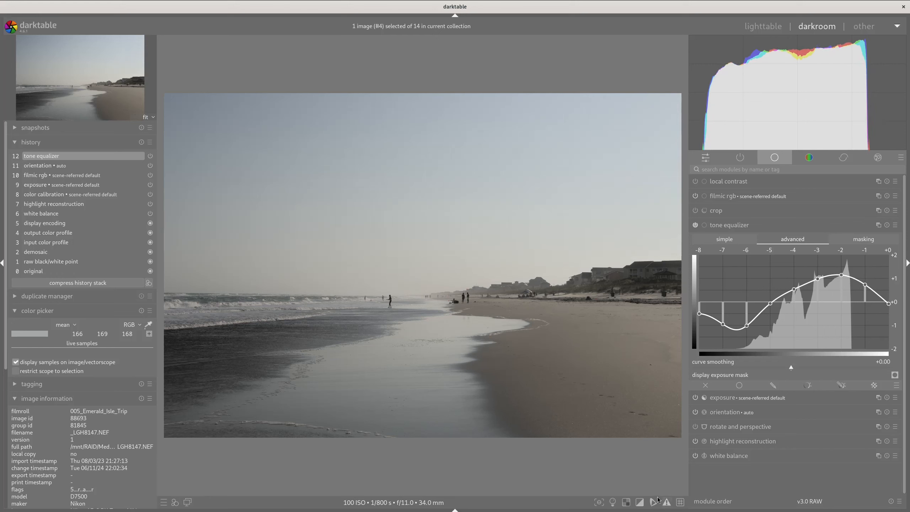
Step: Check the photo briefly with the clipping overlay, and adjust the curve's -5 EV point to about +0.1 EV
click(639, 502)
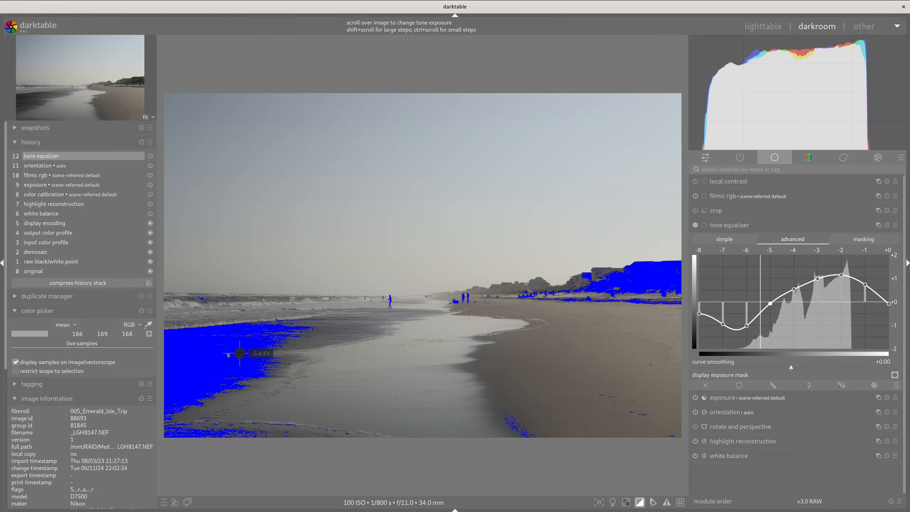
click(640, 503)
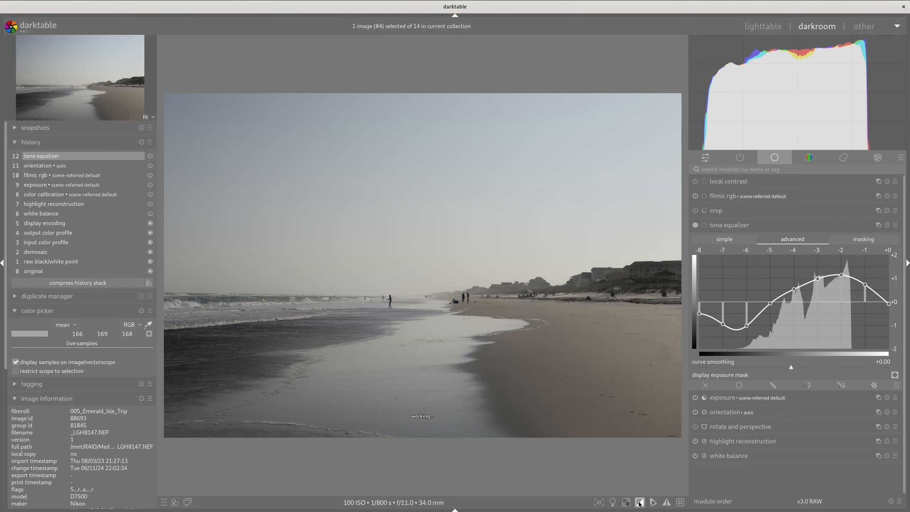
drag(777, 308, 781, 321)
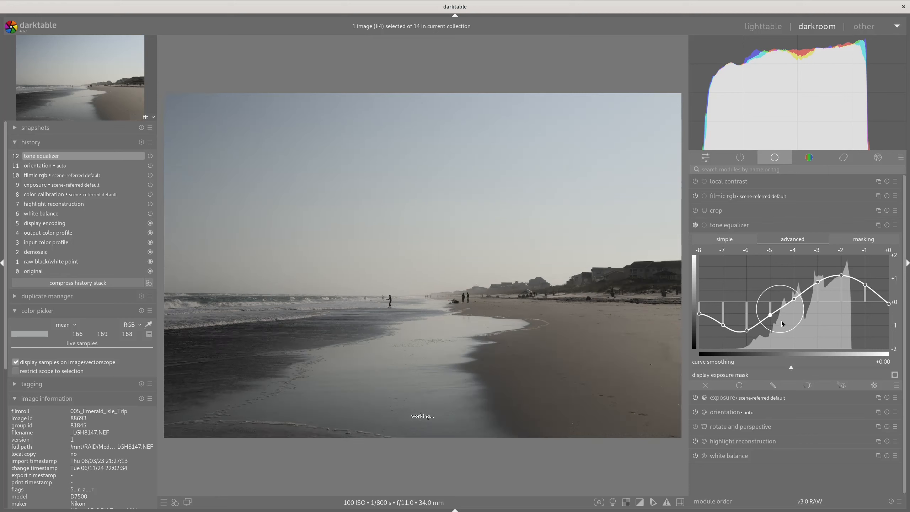
scroll(781, 321, up, 4)
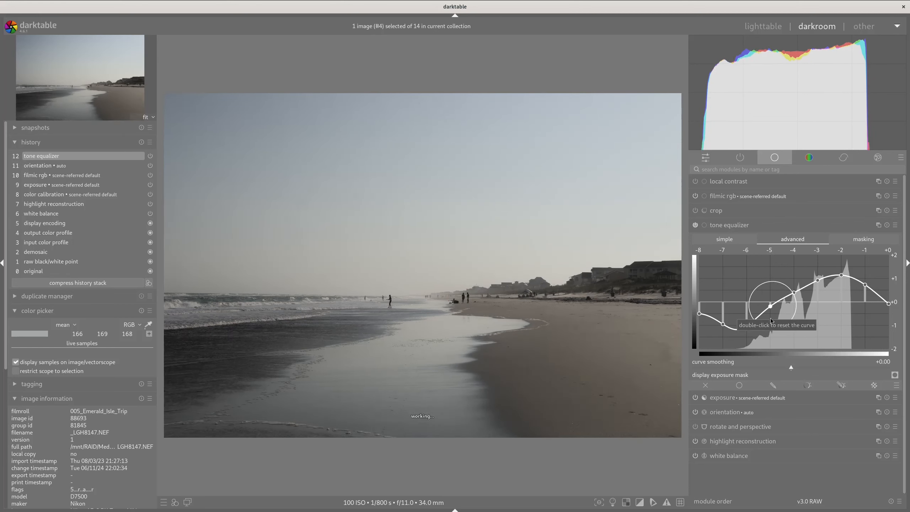
scroll(771, 321, up, 3)
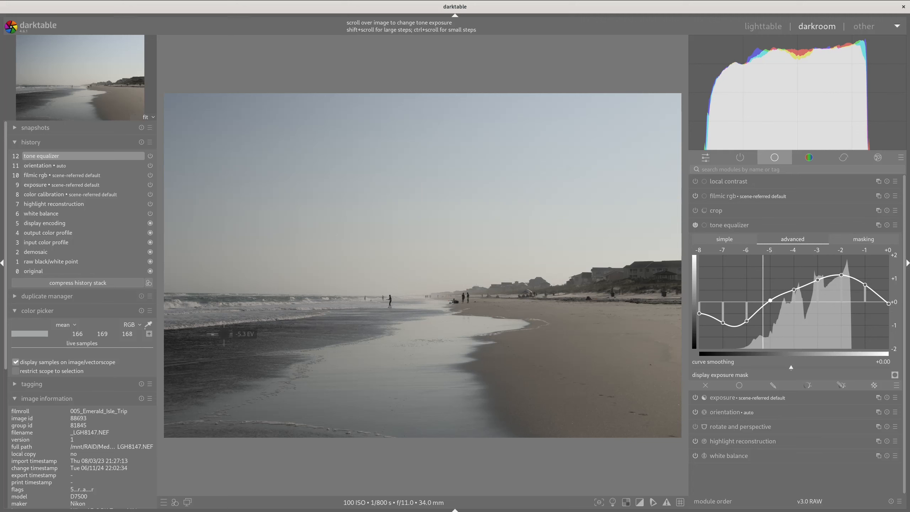
Step: Try darkening and brightening the dark water in the photo, moving the curve's -5 EV point between about -0.4 and +0.5 EV
scroll(224, 333, down, 3)
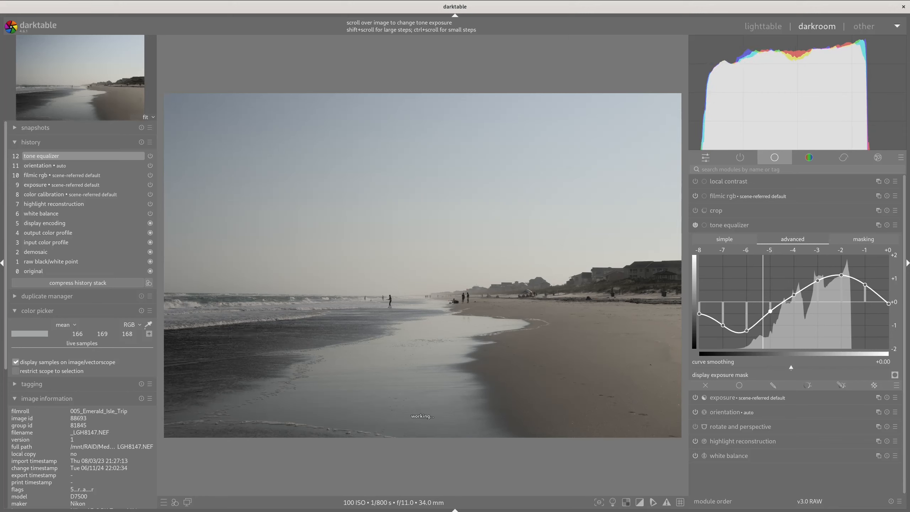
scroll(223, 334, up, 5)
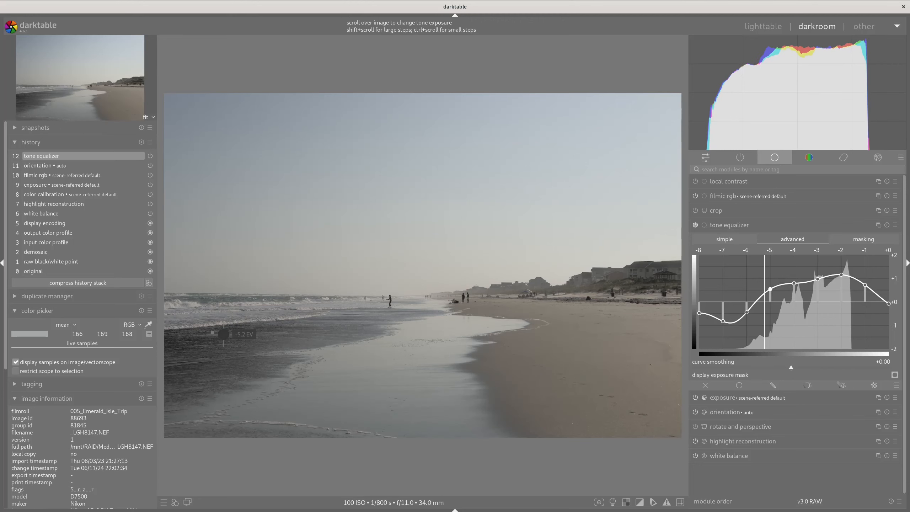
scroll(224, 334, down, 2)
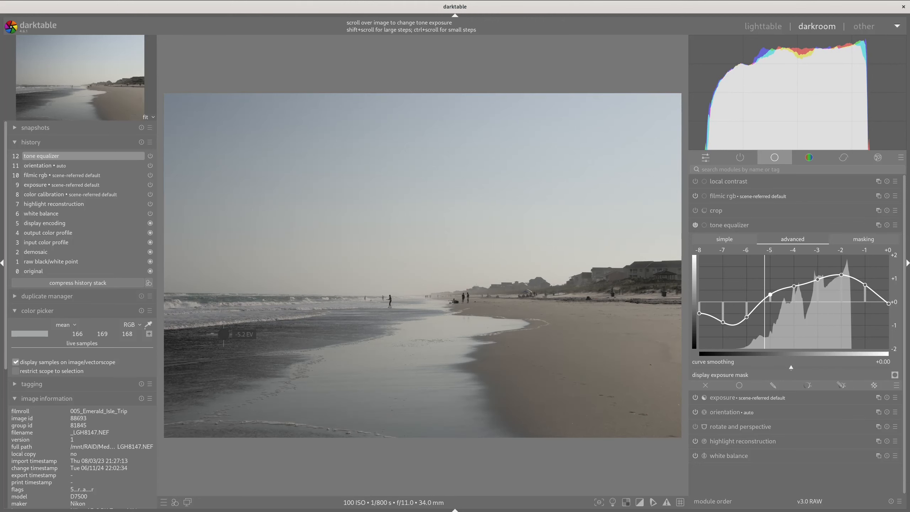
scroll(224, 335, down, 3)
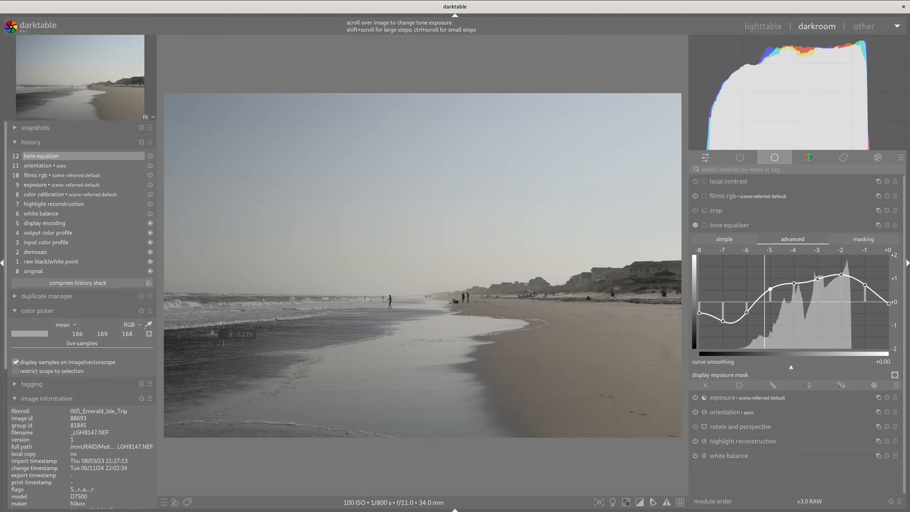
scroll(223, 334, down, 3)
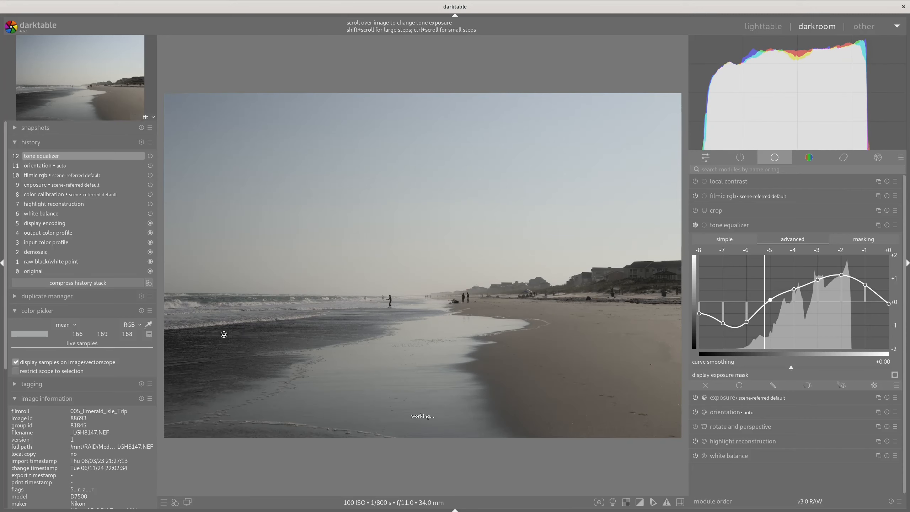
scroll(223, 335, up, 2)
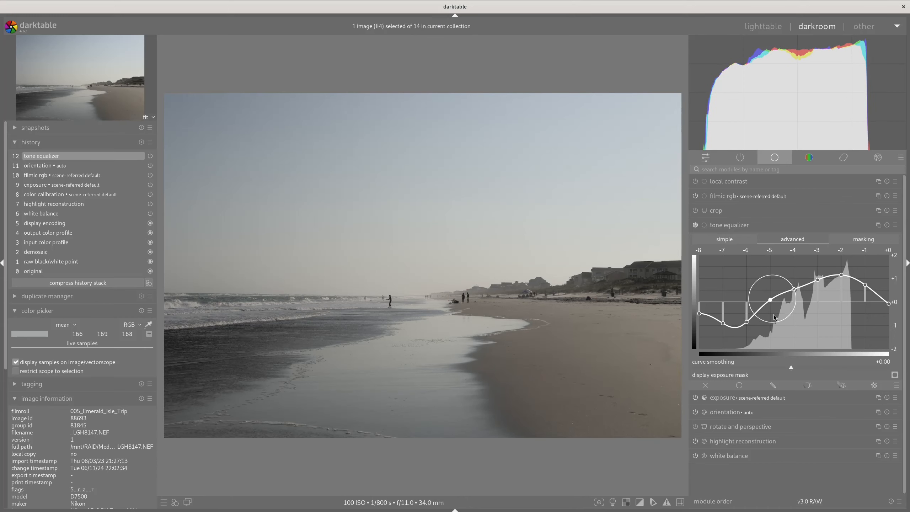
Step: Raise the curve's +0 EV point to about +0.5 EV and its -5 EV point to about +0.4 EV, and compare with the previous history state
scroll(797, 317, down, 2)
scroll(871, 297, up, 3)
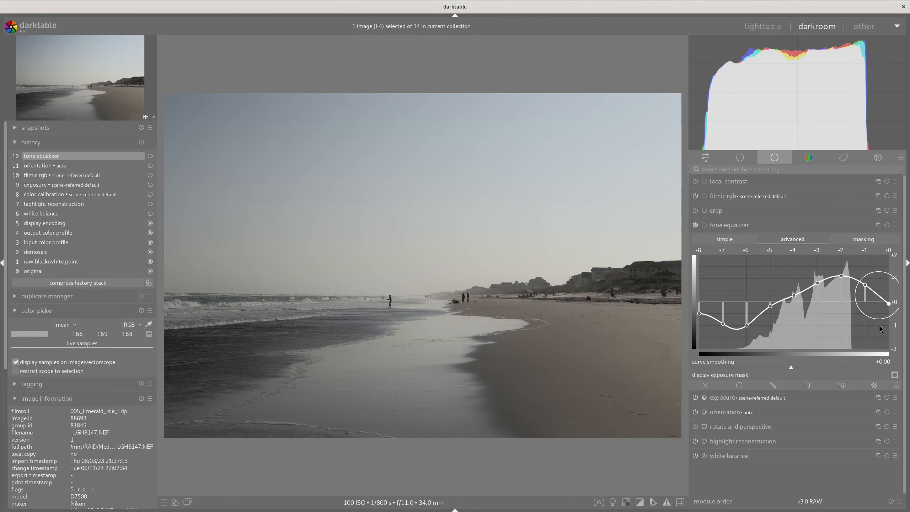
scroll(809, 328, up, 2)
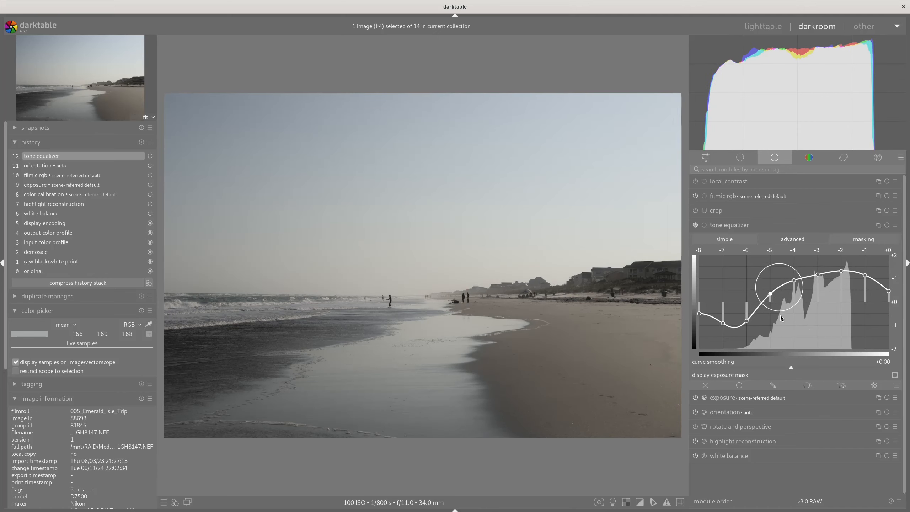
scroll(780, 315, up, 2)
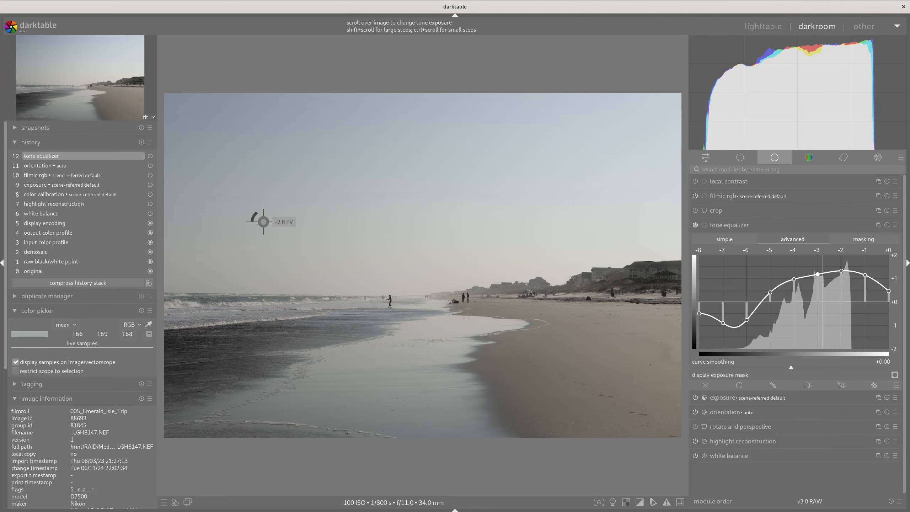
click(54, 165)
click(54, 158)
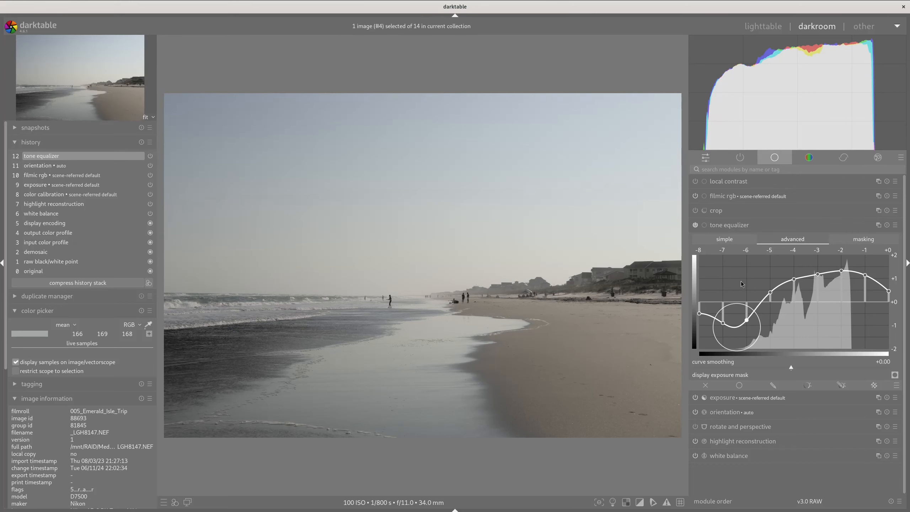
Step: Try the tone equalizer mask with preserve details set to no, and return it to EIGF
click(850, 243)
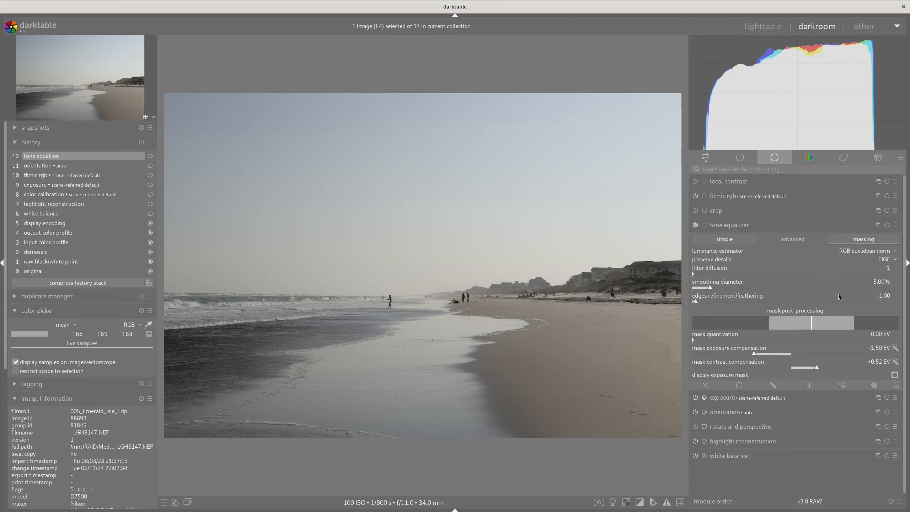
click(876, 260)
click(884, 233)
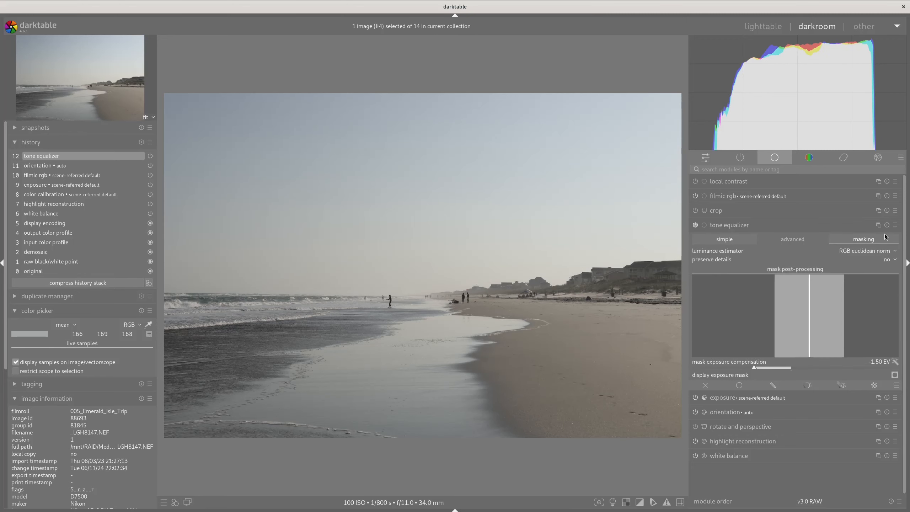
click(886, 263)
click(883, 287)
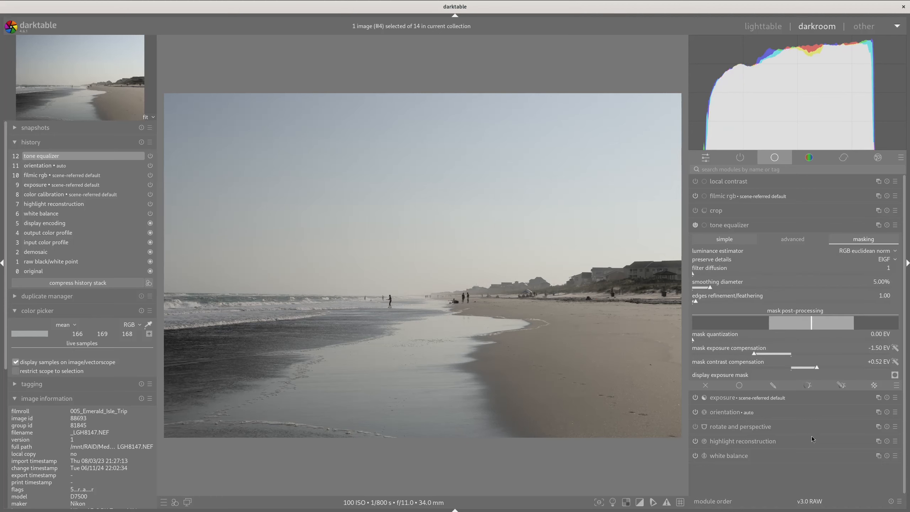
Step: Set preserve details to no, inspect the figures at the waterline close up, and switch back to EIGF
click(878, 258)
click(888, 234)
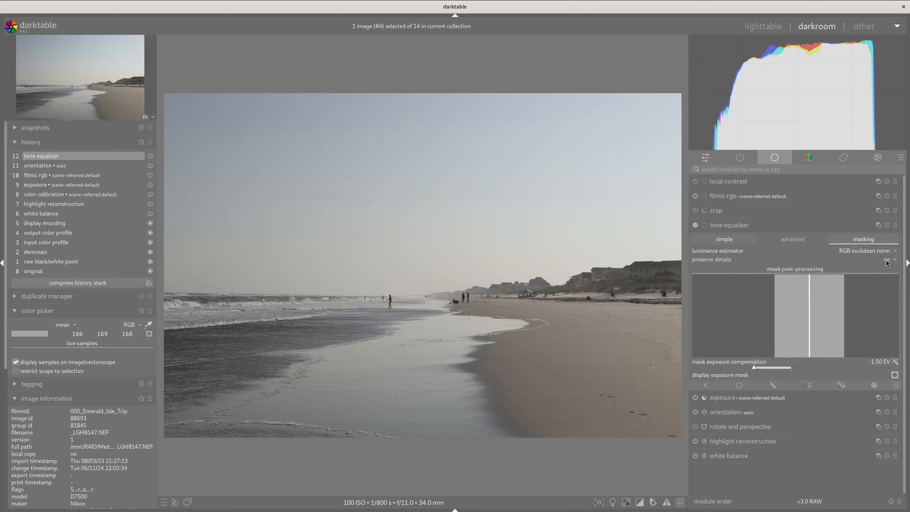
click(843, 224)
scroll(500, 264, up, 4)
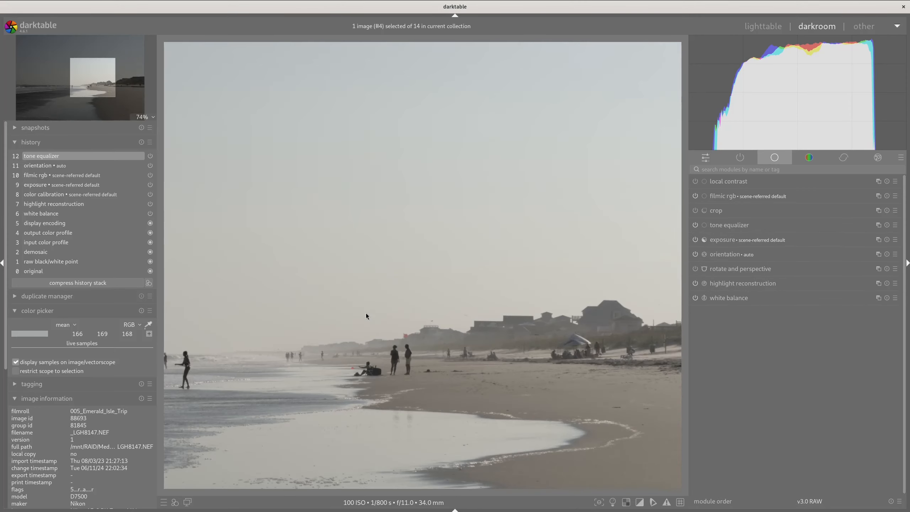
scroll(365, 313, up, 2)
drag(365, 315, 532, 285)
drag(392, 298, 516, 311)
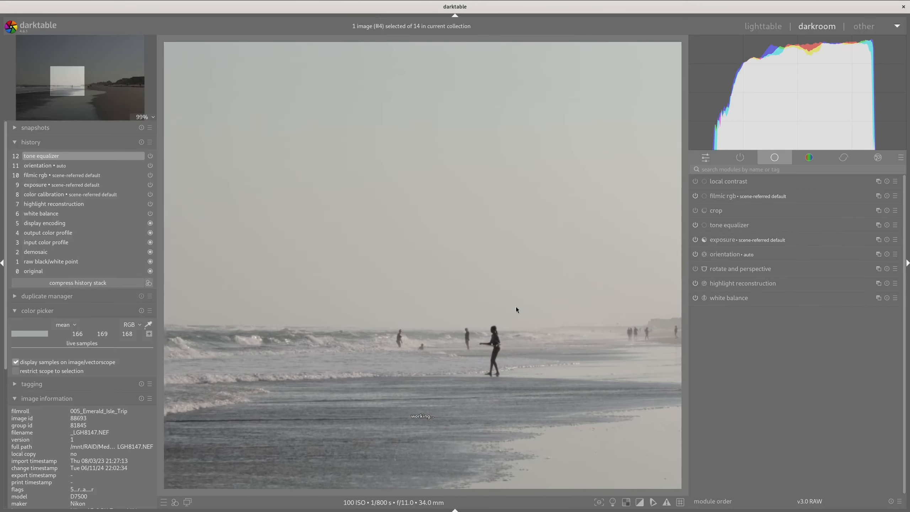
click(815, 224)
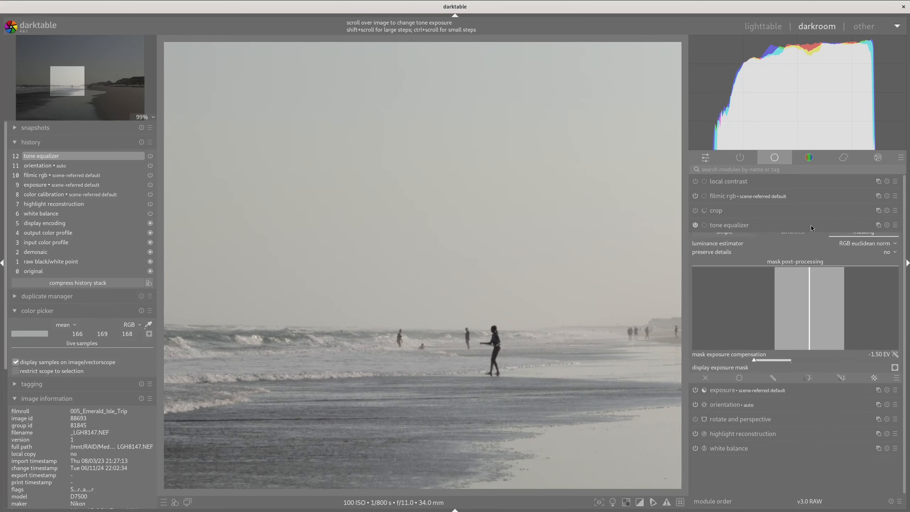
click(885, 261)
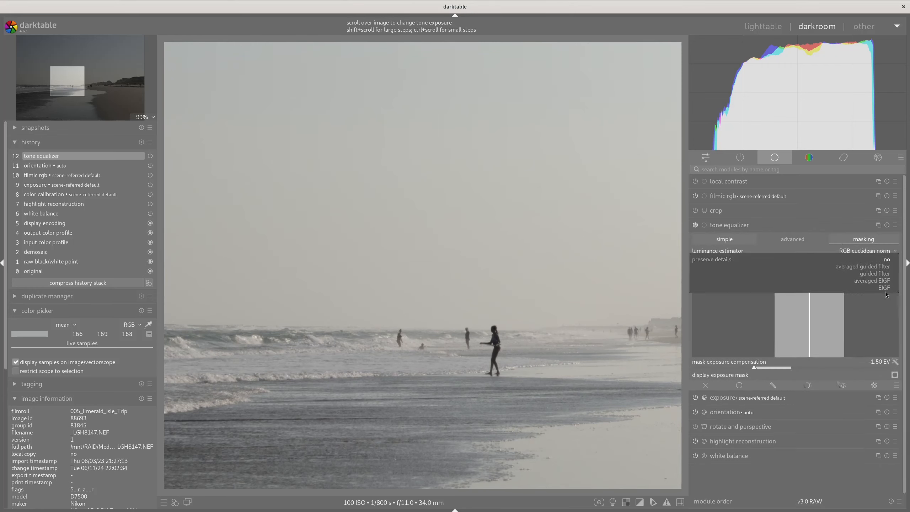
click(885, 291)
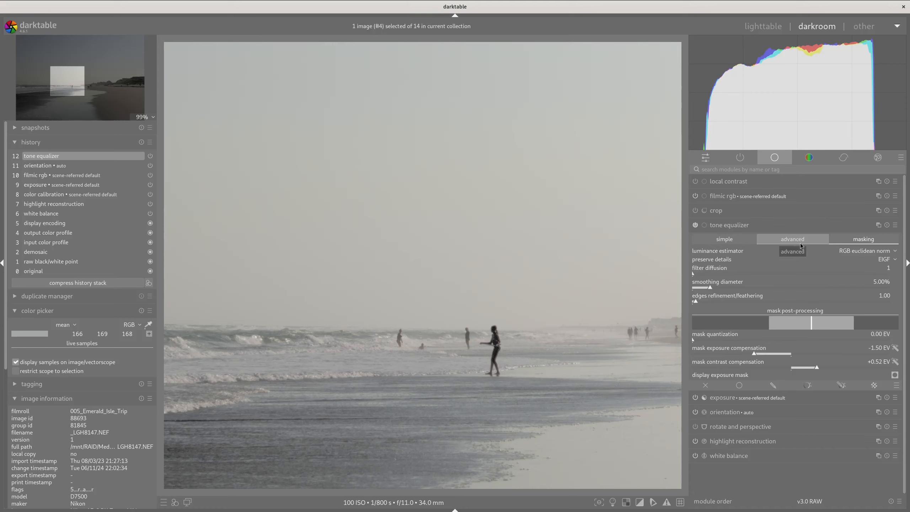
Step: Try the luminance estimators HSV value / RGB max and RGB sum, and return to RGB euclidean norm
click(838, 251)
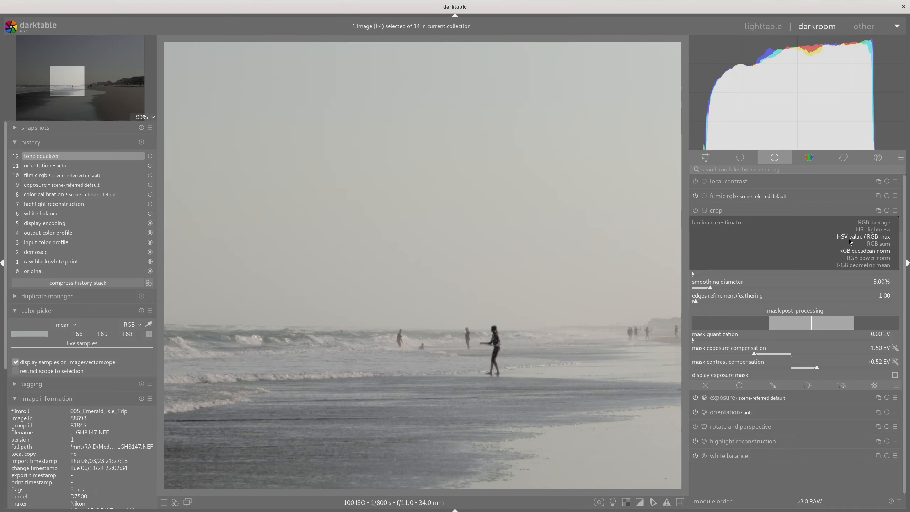
click(848, 239)
click(862, 249)
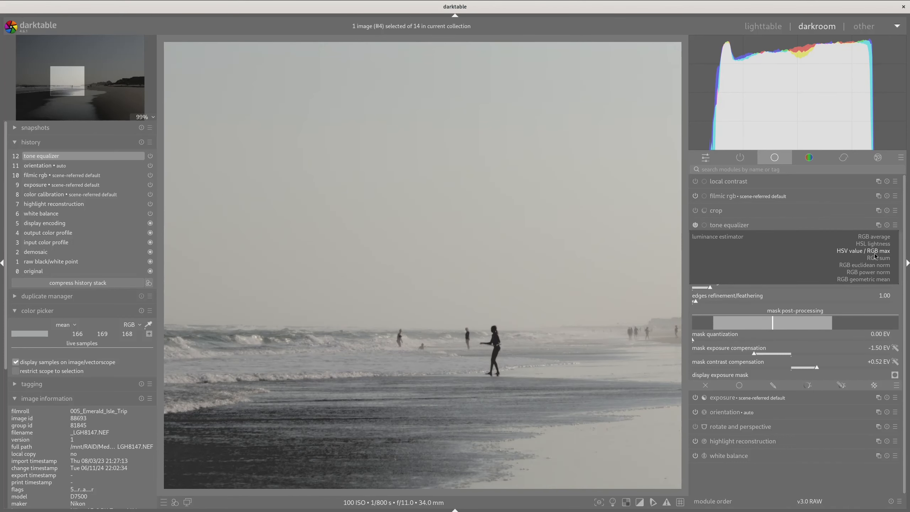
click(875, 257)
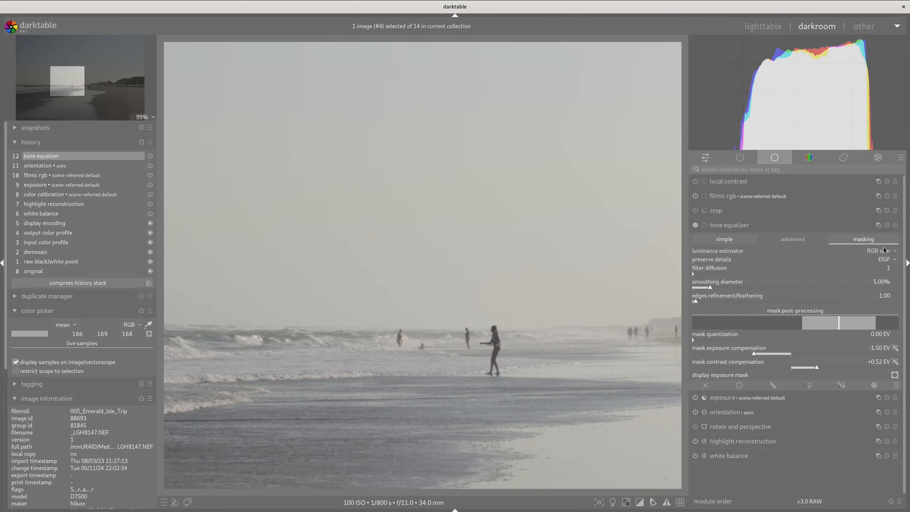
click(883, 250)
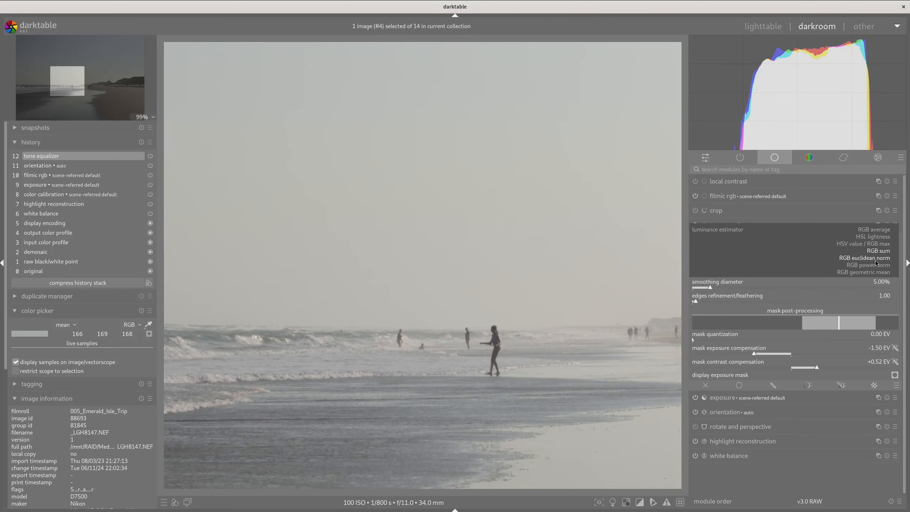
click(881, 260)
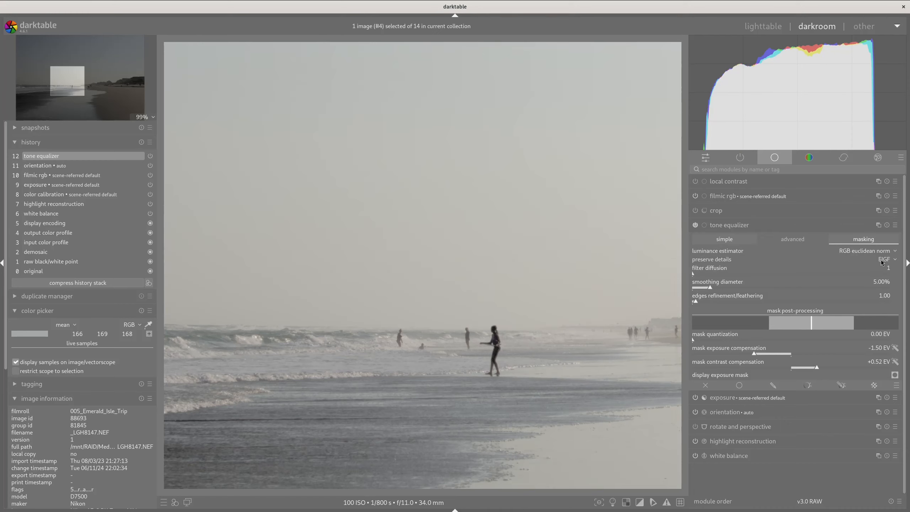
Step: Compare averaged EIGF and guided filter for preserving details, and return the setting to EIGF
click(882, 260)
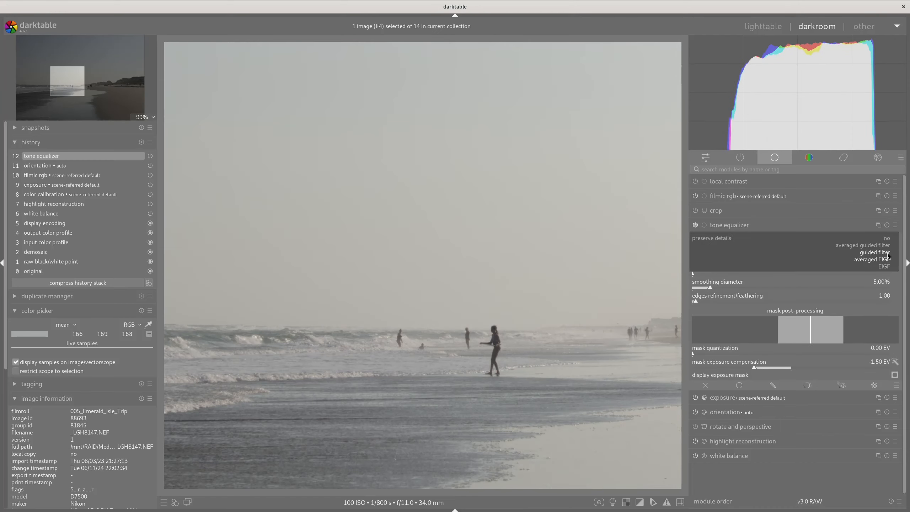
click(885, 253)
click(889, 262)
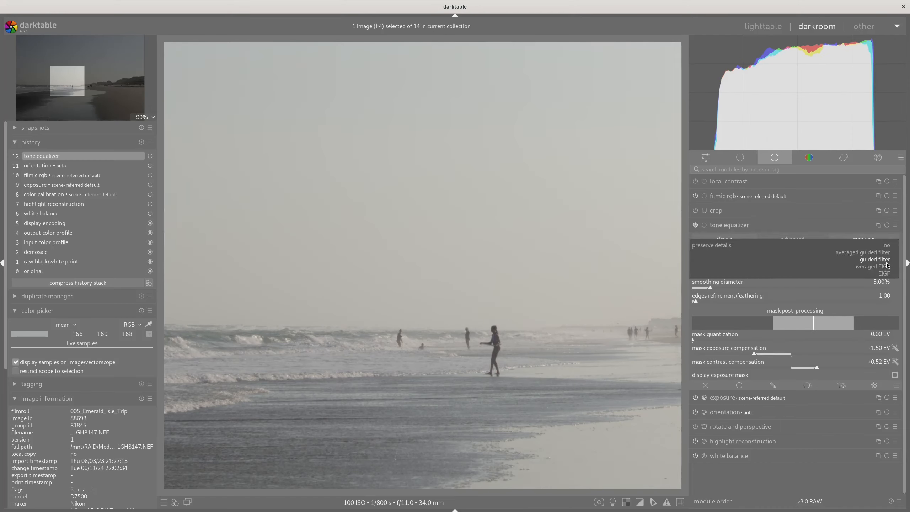
click(889, 267)
click(890, 260)
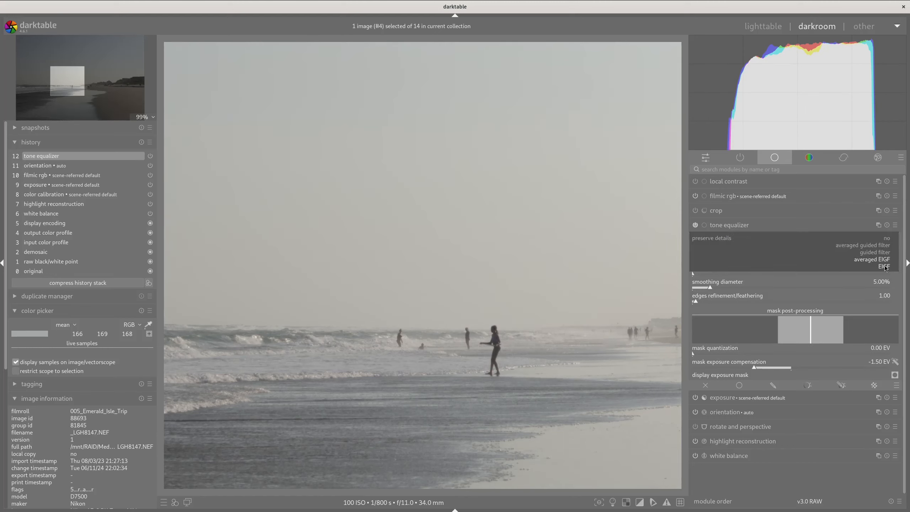
click(885, 267)
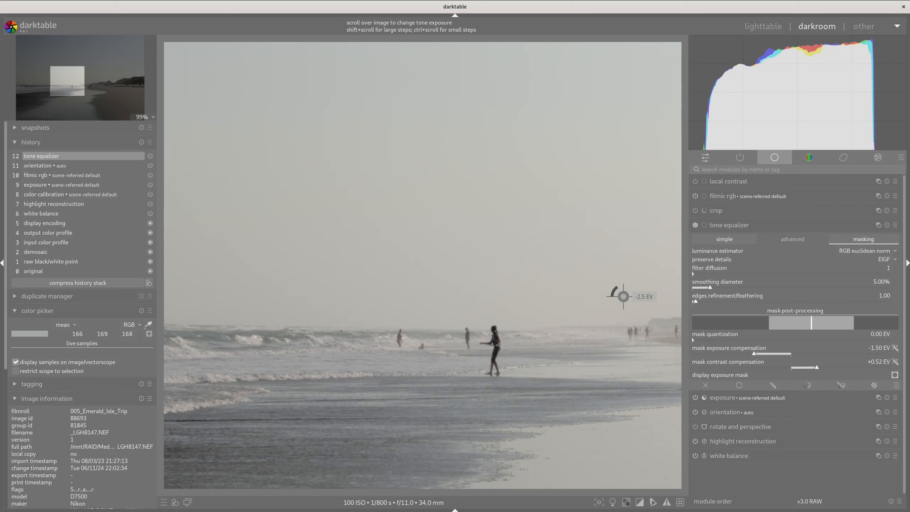
Step: Turn detail preservation off once more for comparison, and restore EIGF
click(863, 264)
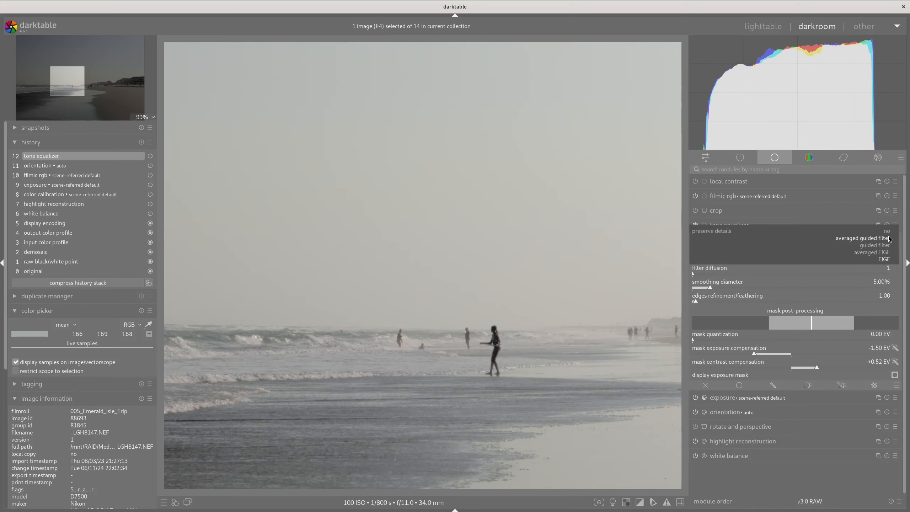
click(885, 239)
click(887, 260)
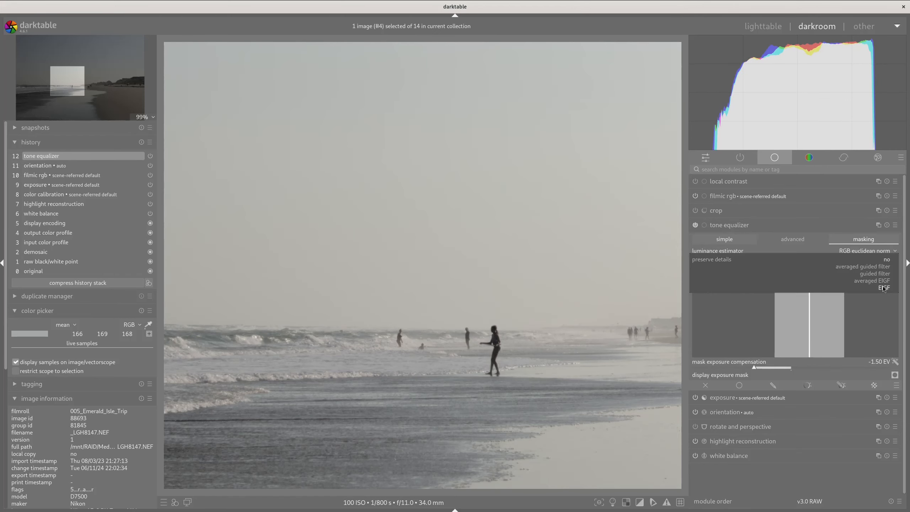
click(883, 288)
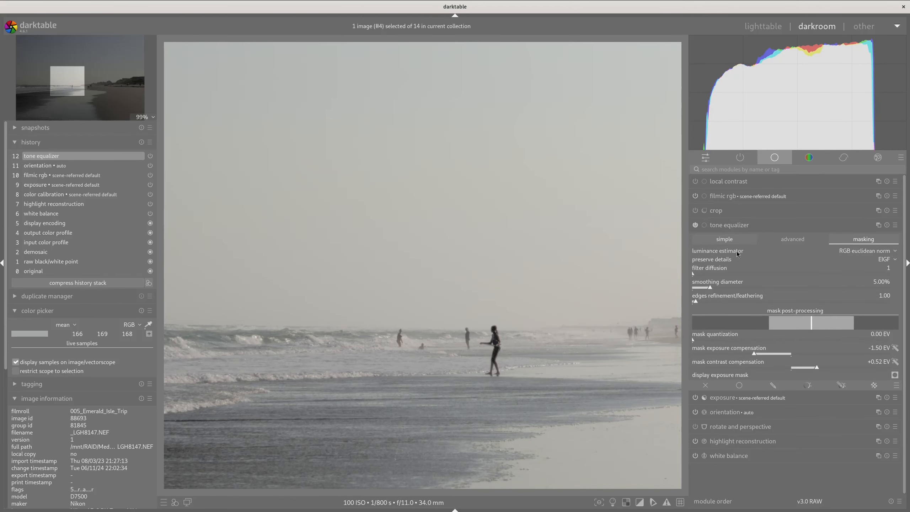
Step: Set the mask's filter diffusion to 2 and its smoothing diameter to 4.17%, judging the effect on the whole photo
click(746, 232)
scroll(559, 290, down, 3)
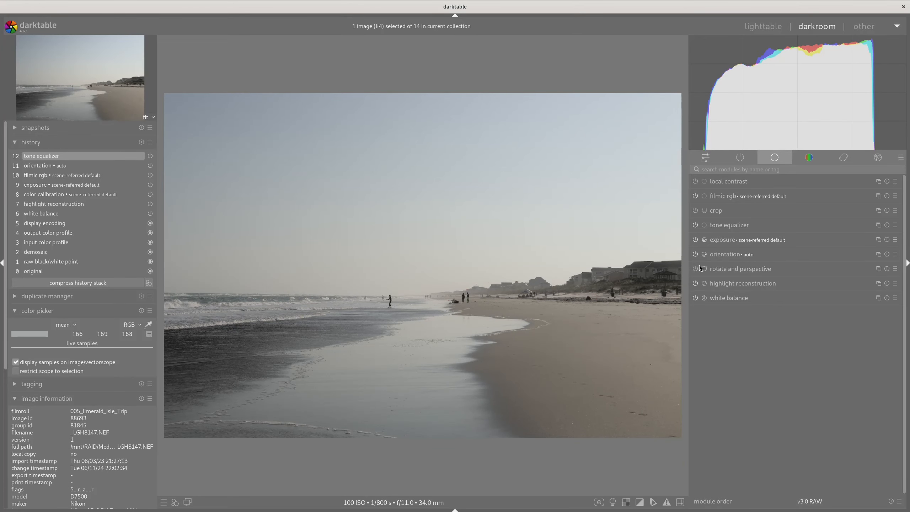
click(748, 231)
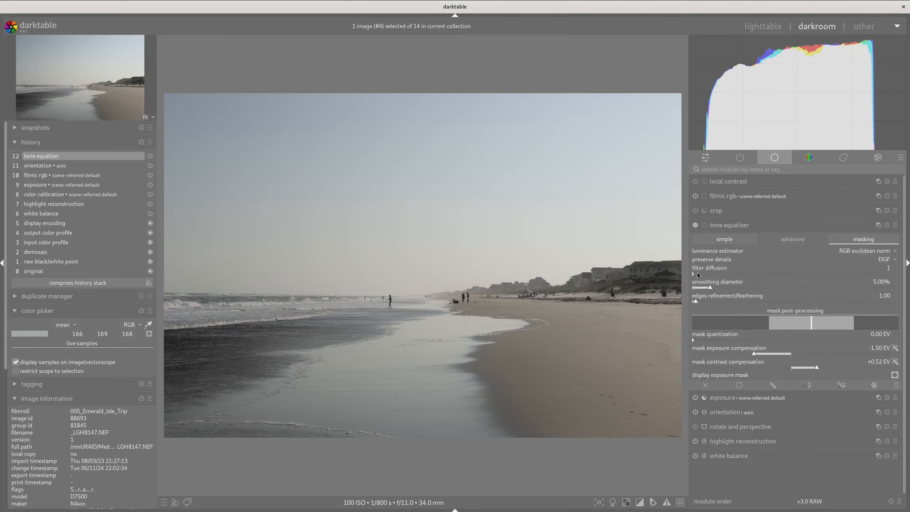
scroll(724, 273, up, 1)
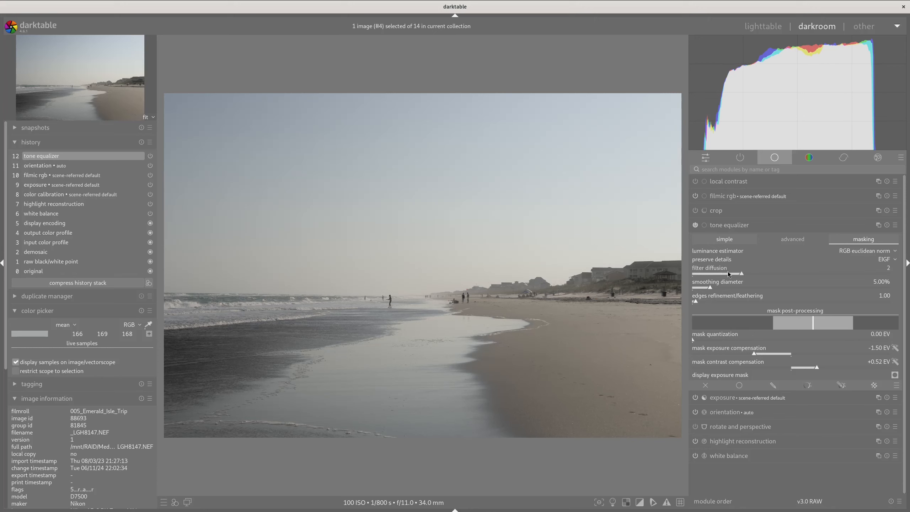
drag(749, 275, 726, 274)
mouse_move(723, 289)
mouse_down()
mouse_move(777, 288)
mouse_move(706, 286)
mouse_up()
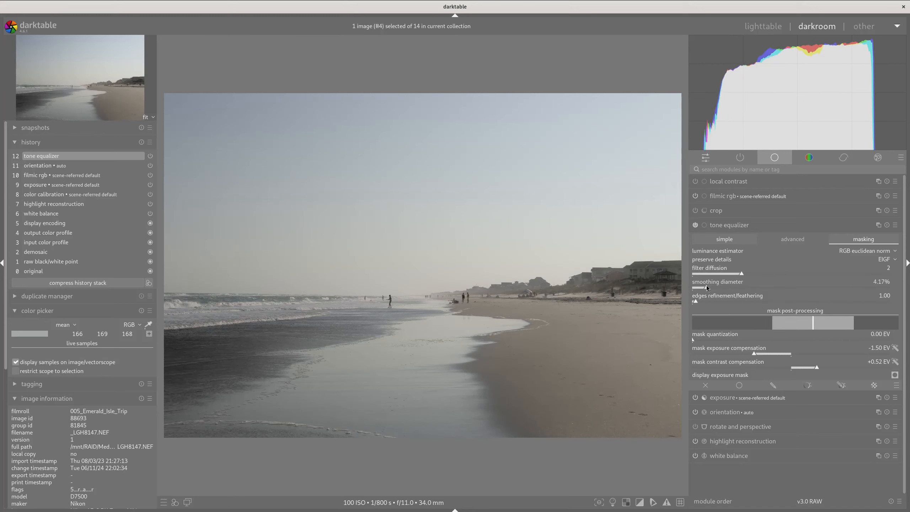
Step: Lower the tone equalizer curve at -5 EV to about -0.1 and at -4 EV to about +0.7, and slightly raise its highlight end
click(780, 241)
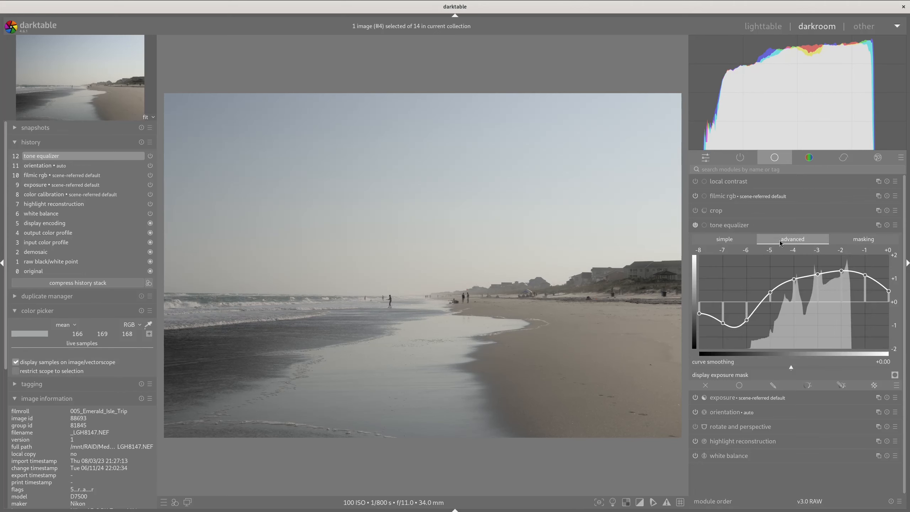
scroll(767, 294, down, 3)
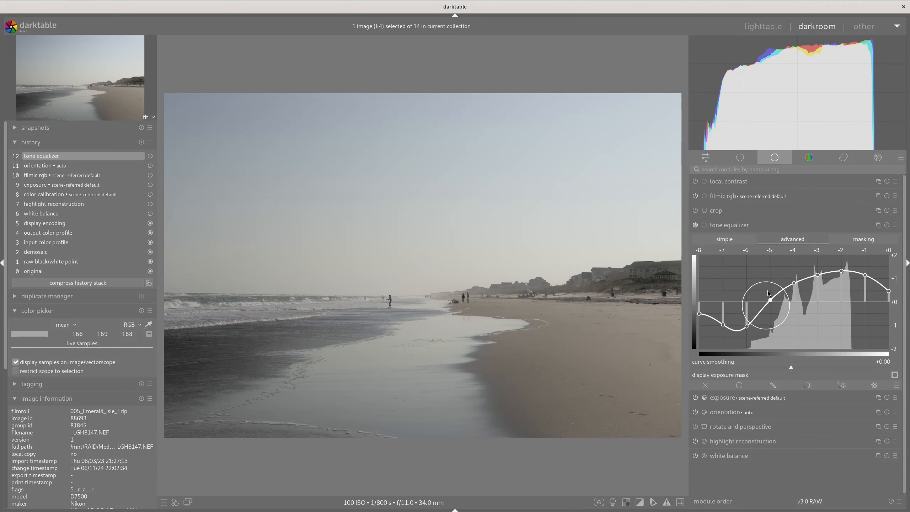
scroll(768, 293, down, 1)
scroll(791, 286, down, 1)
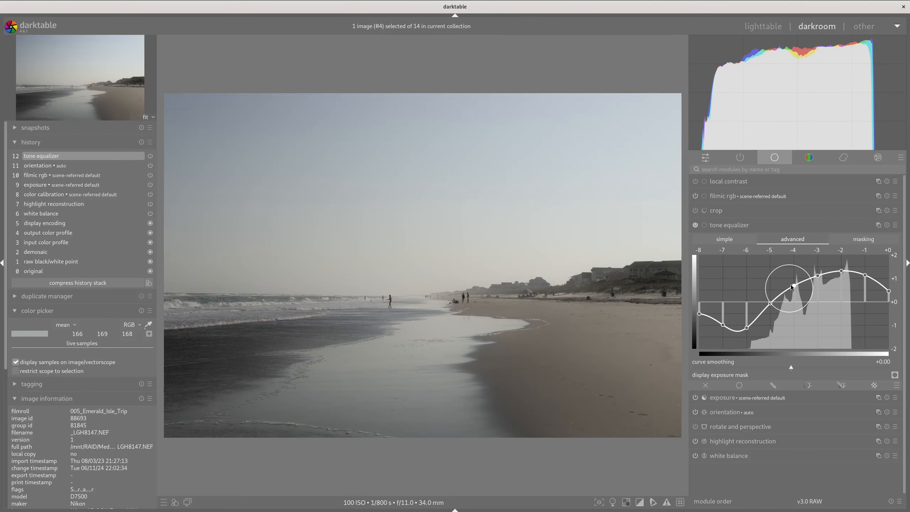
scroll(793, 288, down, 2)
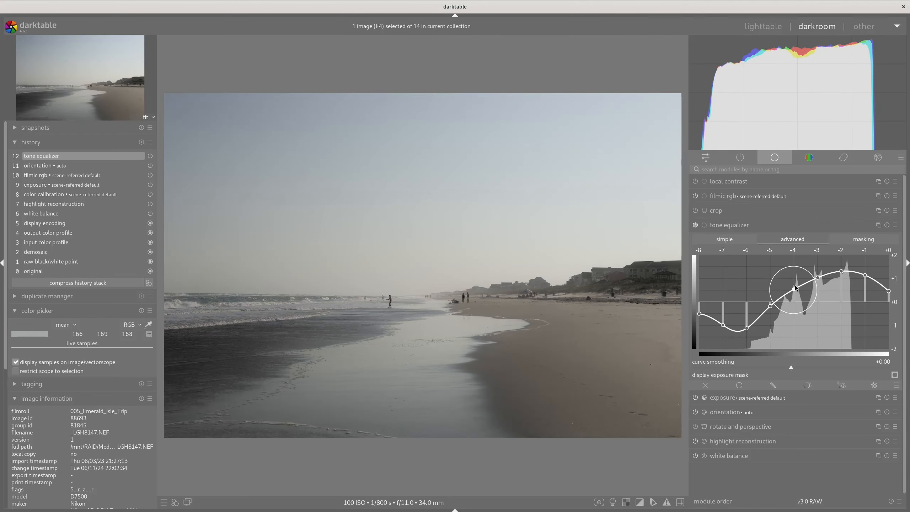
scroll(878, 290, up, 2)
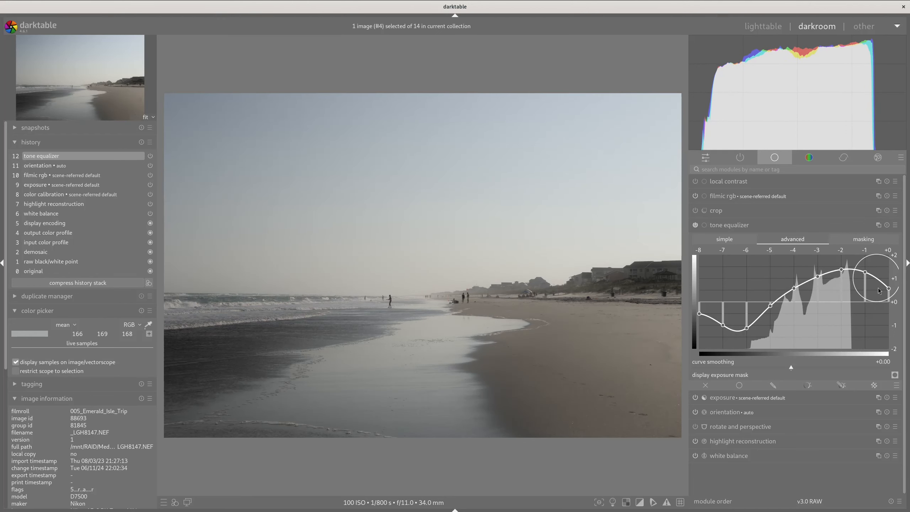
scroll(822, 298, up, 2)
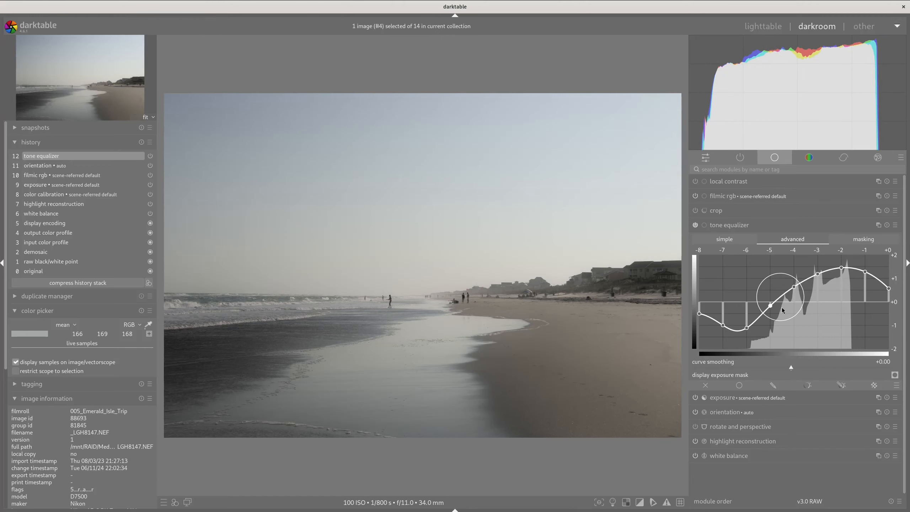
scroll(783, 311, up, 1)
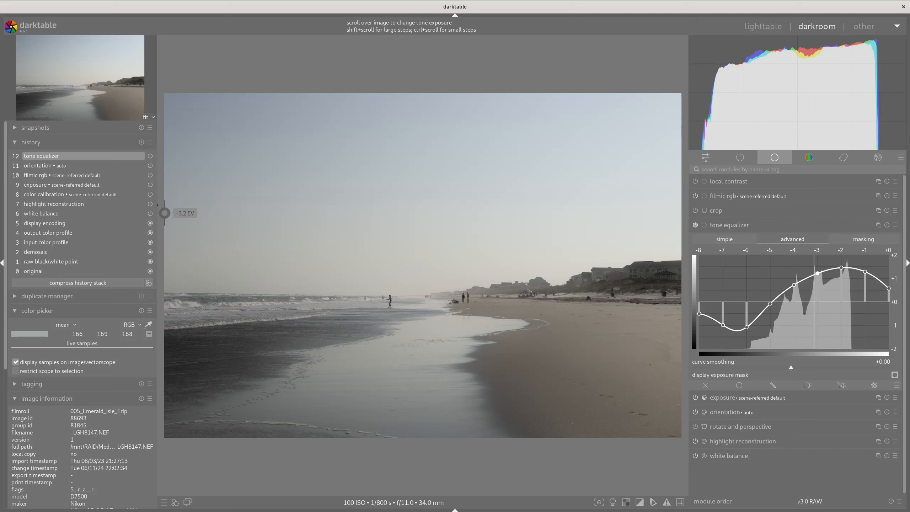
Step: Compare the beach photo before and after the tone equalizer edit, return to the edited state and collapse the module
click(71, 166)
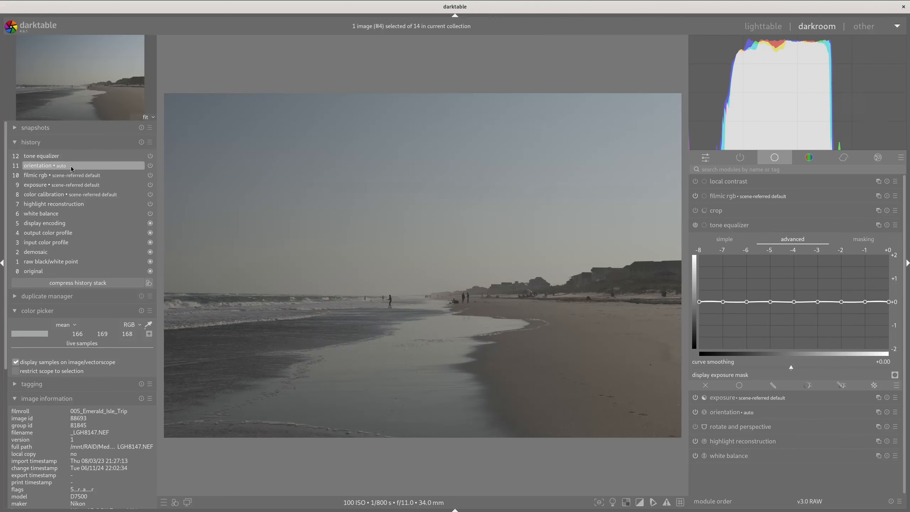
click(68, 159)
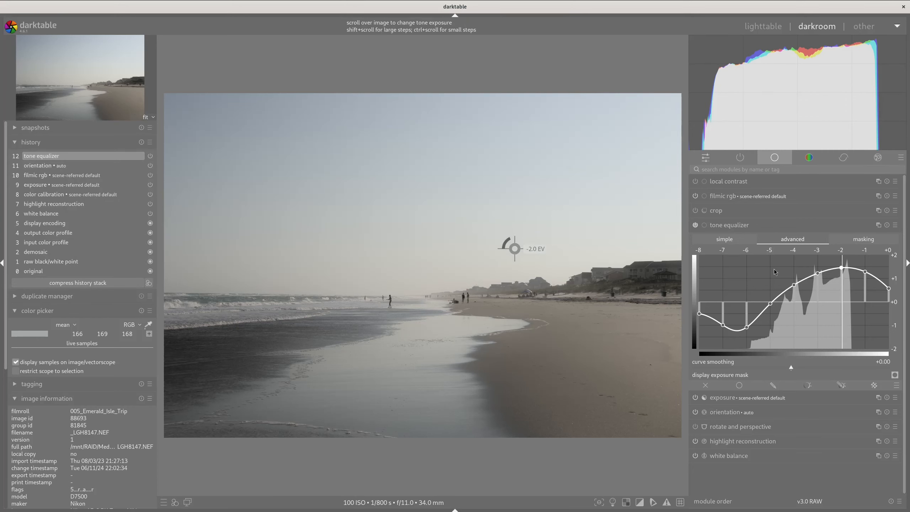
click(803, 226)
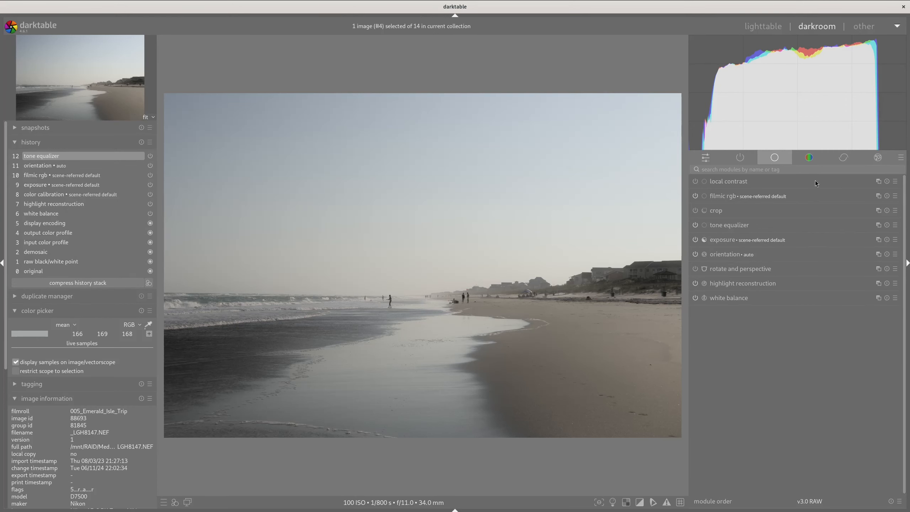
Step: Apply the "basic colorfulness: standard" preset of color balance rgb to the beach photo
click(810, 162)
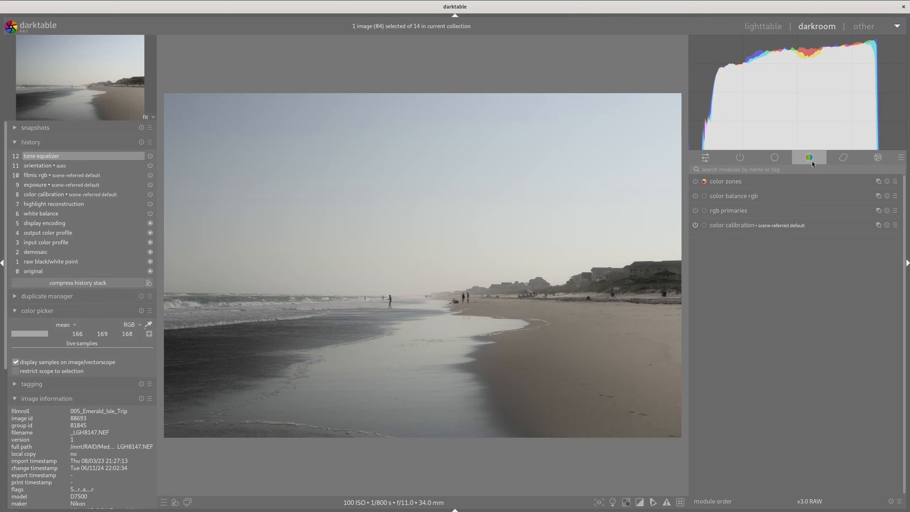
click(778, 199)
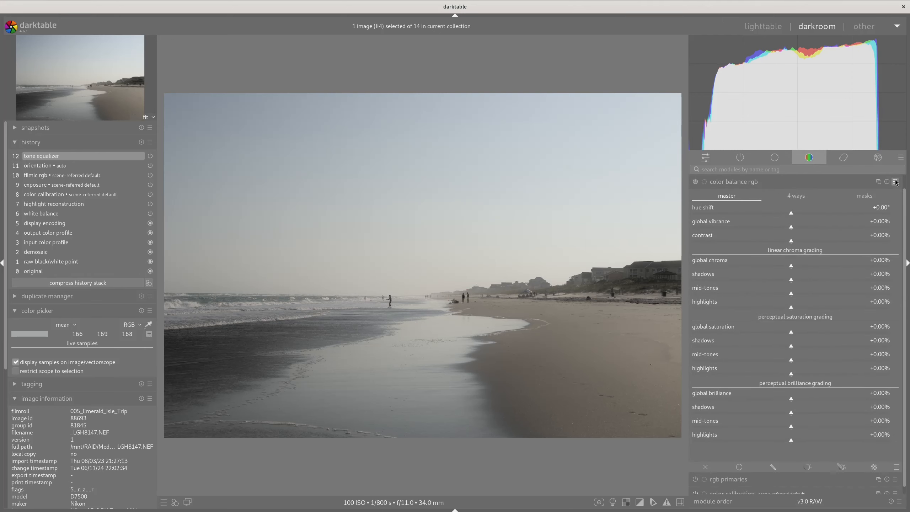
click(896, 182)
click(881, 208)
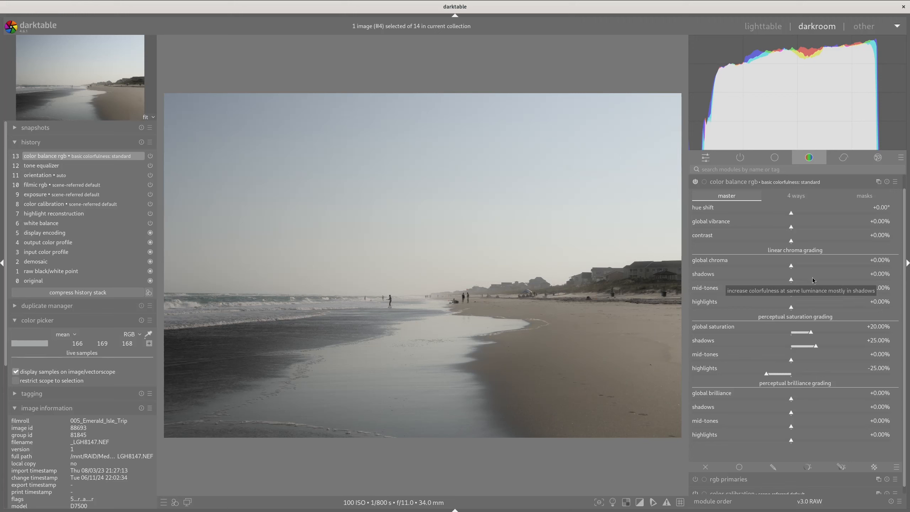
Step: Raise color balance rgb's global vibrance to 16.34%, increase the global saturation and reduce the highlights desaturation slightly
drag(796, 227, 823, 227)
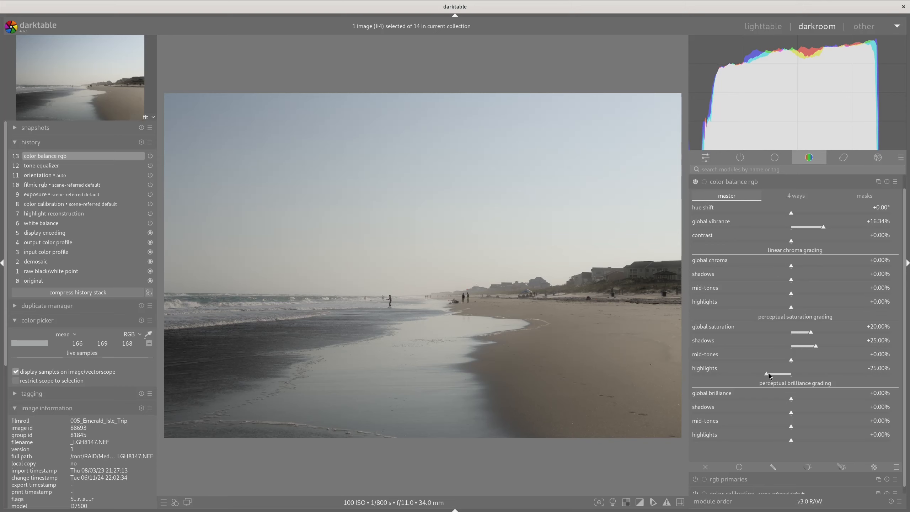
drag(767, 374, 772, 375)
mouse_move(813, 333)
mouse_down()
mouse_move(839, 333)
mouse_move(831, 334)
mouse_up()
Step: List the active modules and compare the beach photo without the tone and color edits against the finished edit
click(743, 160)
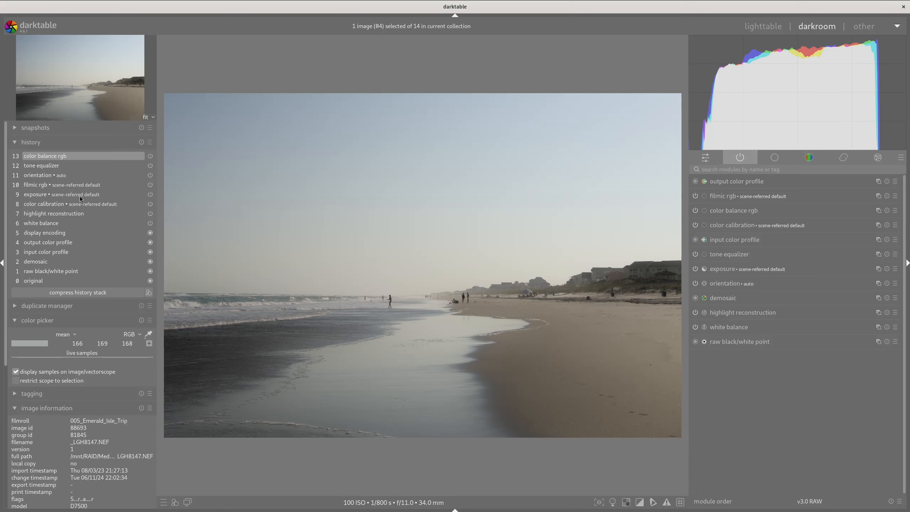
click(63, 175)
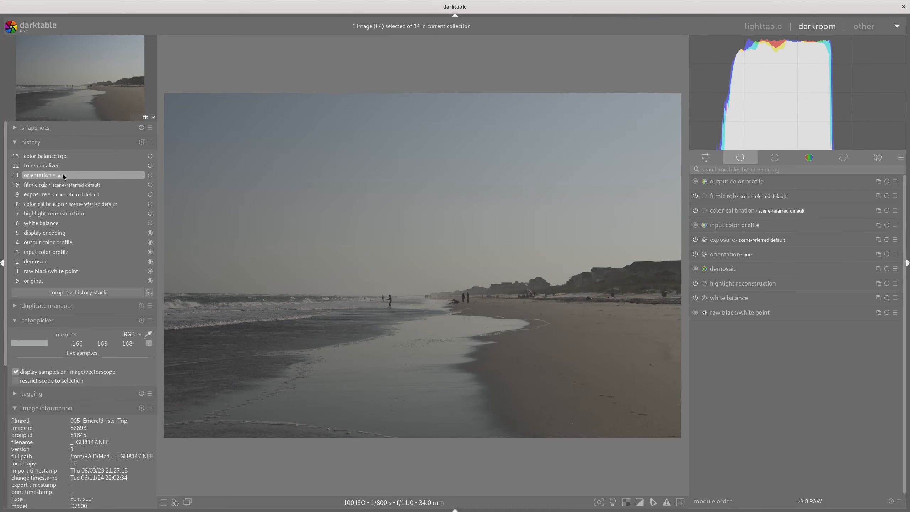
click(71, 157)
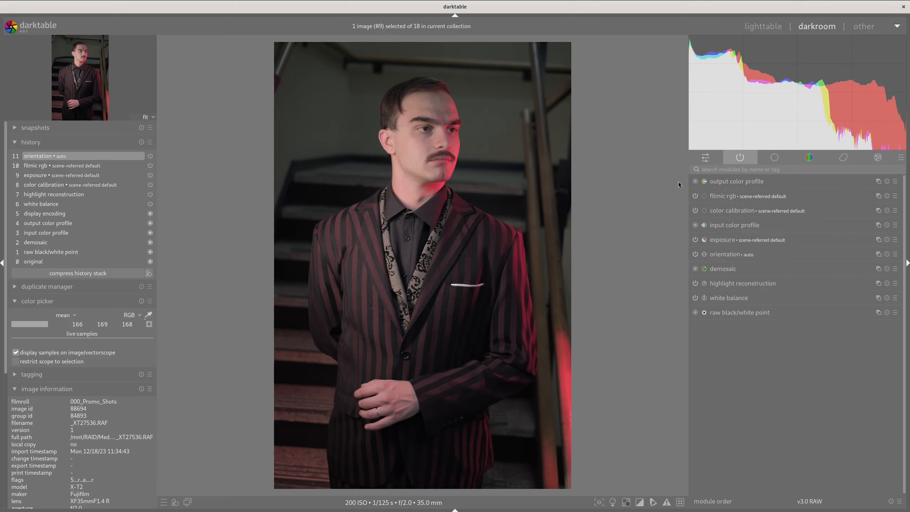
Step: Find the rotate and perspective module with the search term "rotat" and rotate the portrait by +1.20°
click(803, 157)
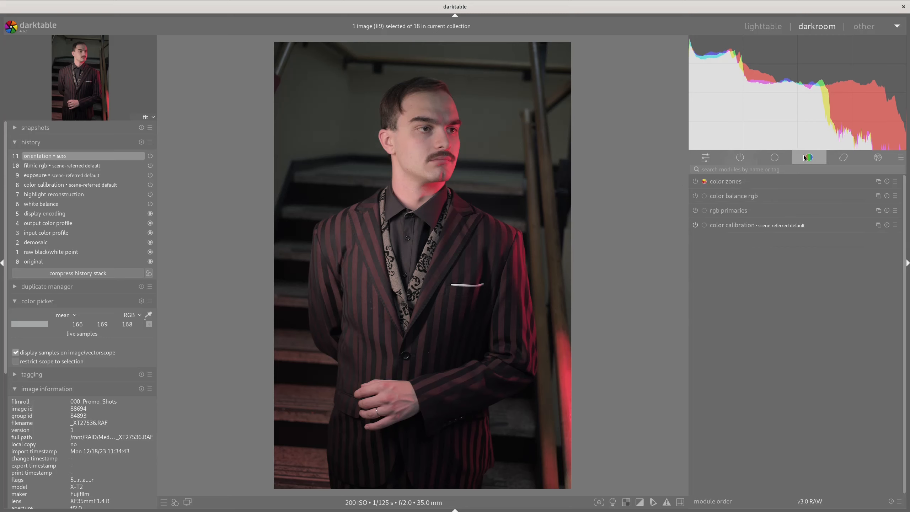
click(781, 164)
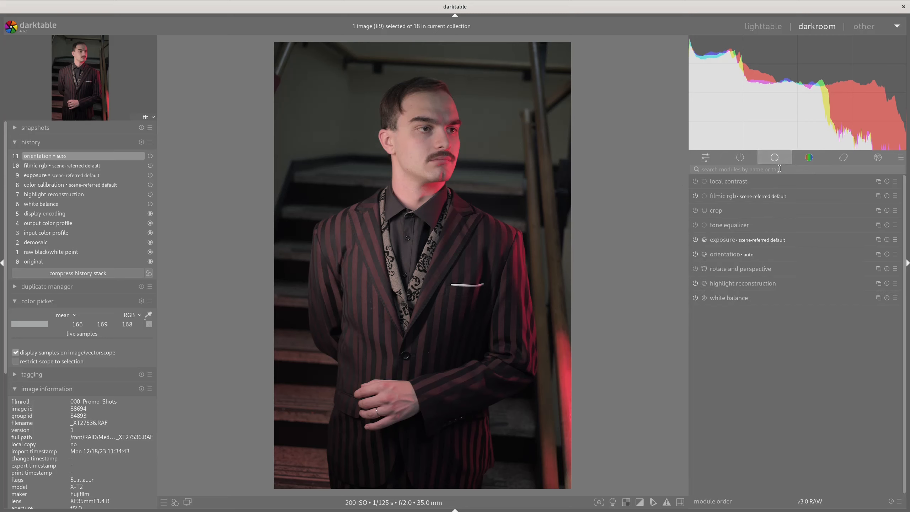
click(747, 168)
text(rotat)
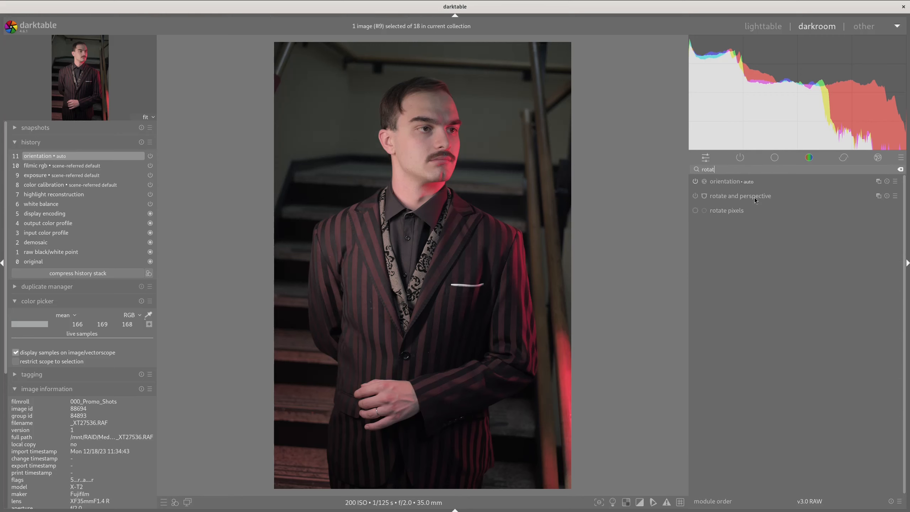
click(780, 195)
scroll(802, 214, up, 7)
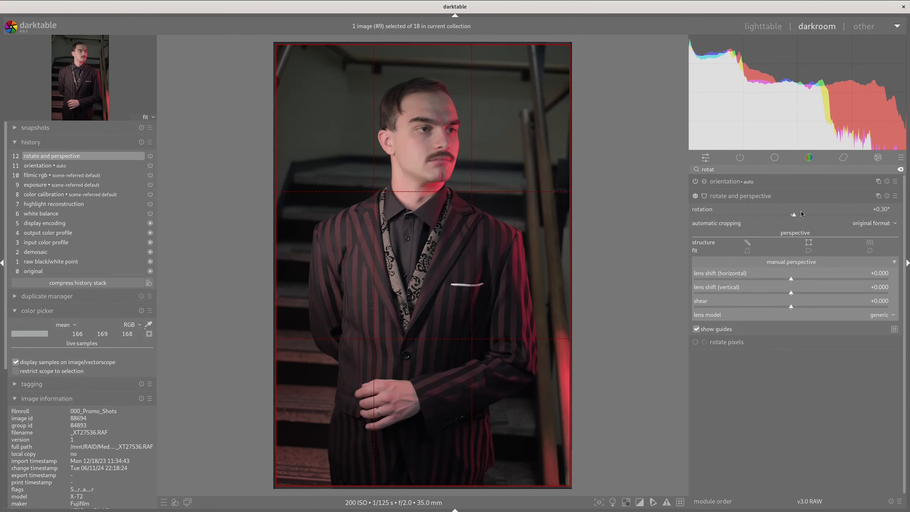
scroll(802, 214, up, 7)
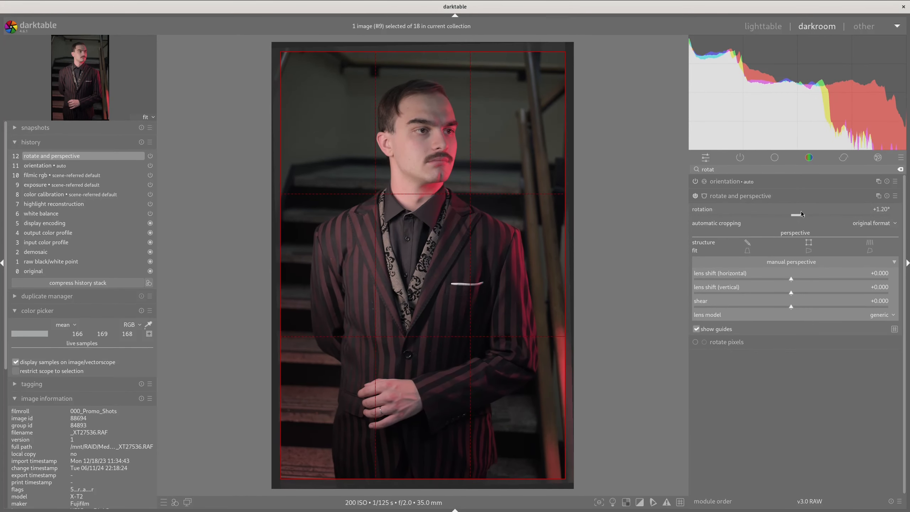
click(794, 195)
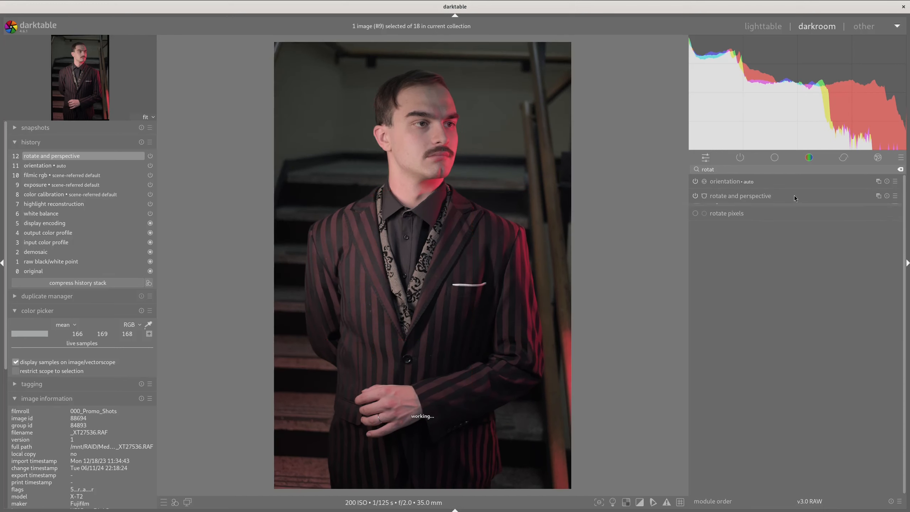
Step: Increase the portrait's rotation to +1.90° in rotate and perspective
click(794, 196)
scroll(805, 211, up, 3)
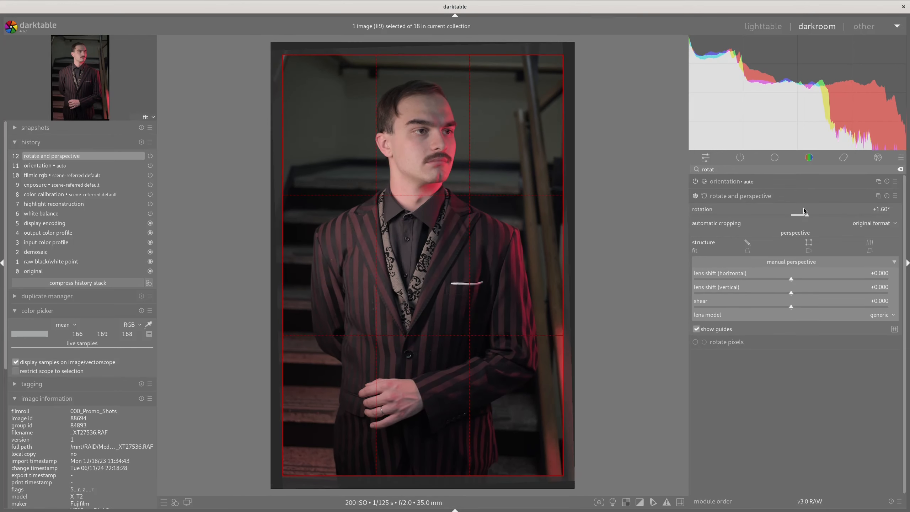
scroll(804, 211, up, 2)
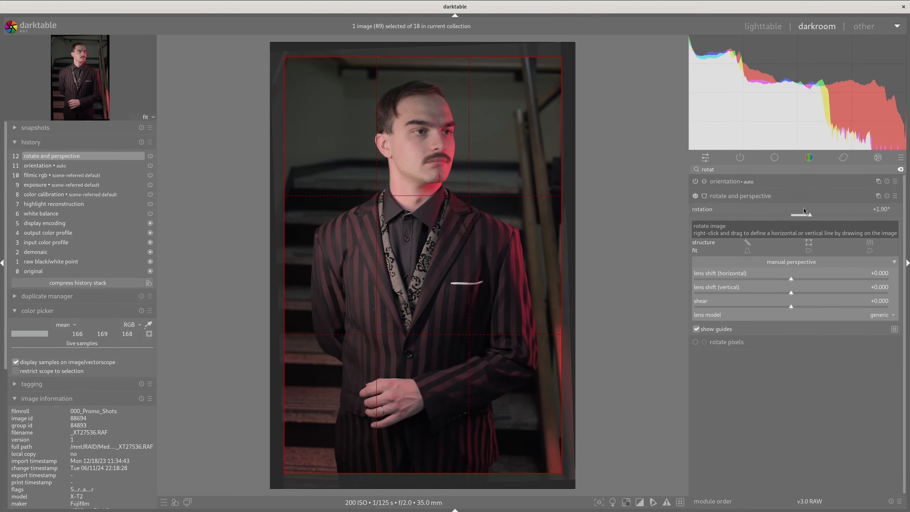
click(774, 194)
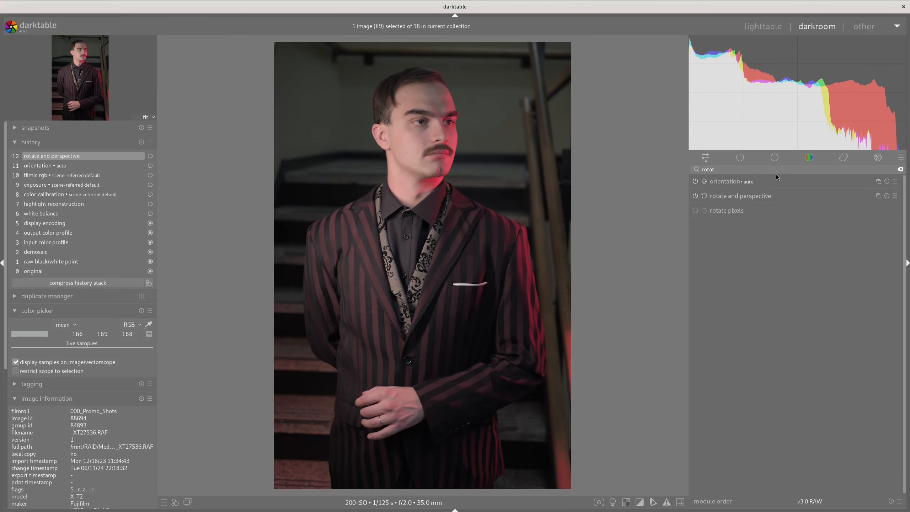
Step: Set filmic rgb's black relative exposure to -5.98 EV and its white relative exposure to about 3.4 EV for the portrait
click(742, 157)
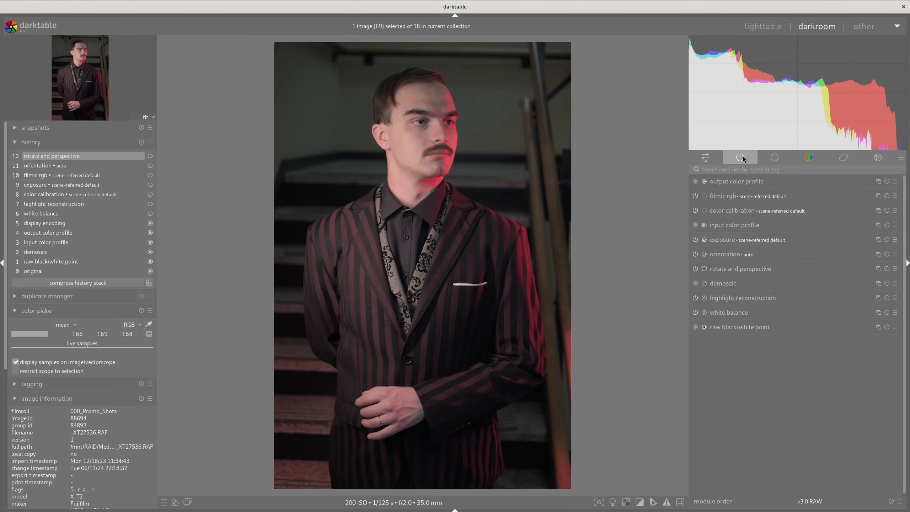
click(723, 193)
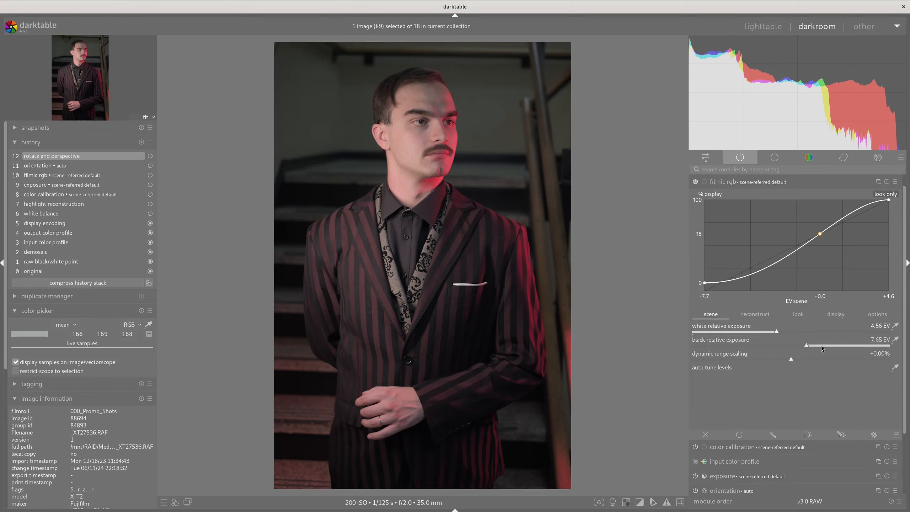
drag(821, 346, 837, 346)
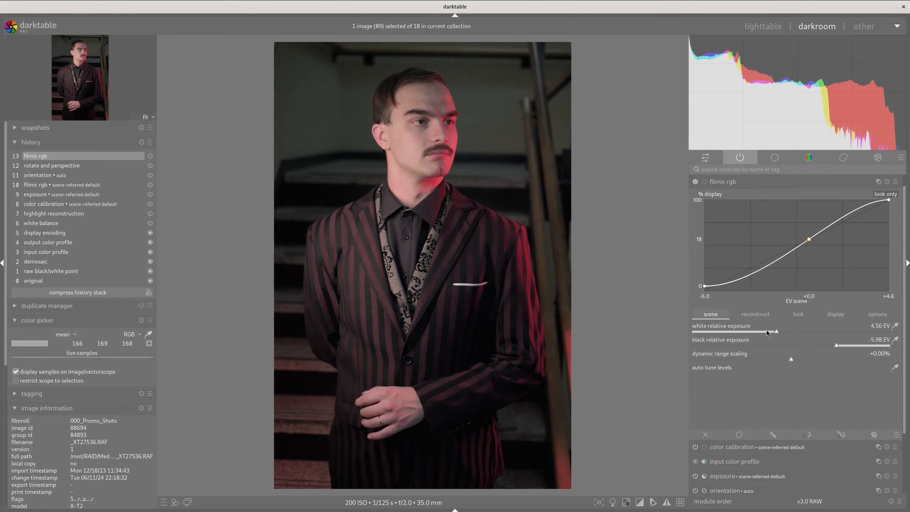
drag(767, 332, 738, 333)
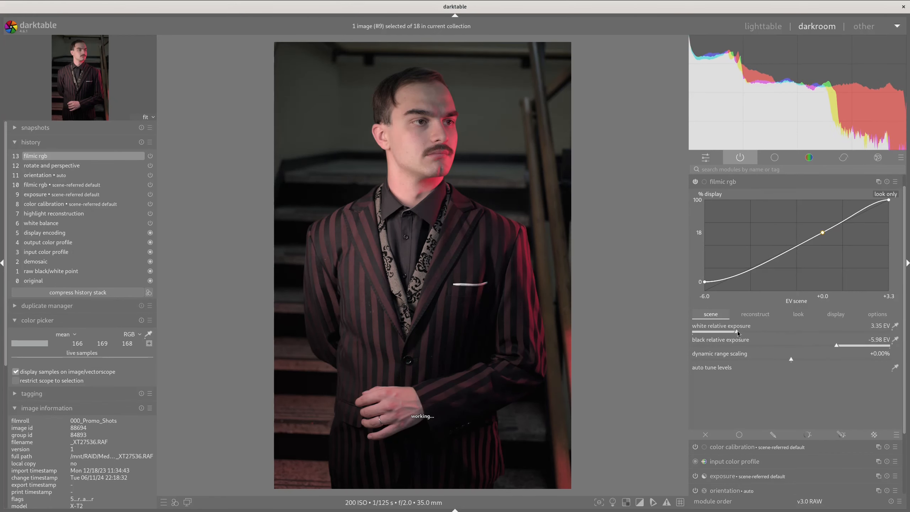
Step: Set filmic rgb's look to contrast 1.350, latitude 14.75% and highlights saturation mix -34.60%
click(798, 314)
scroll(750, 332, up, 5)
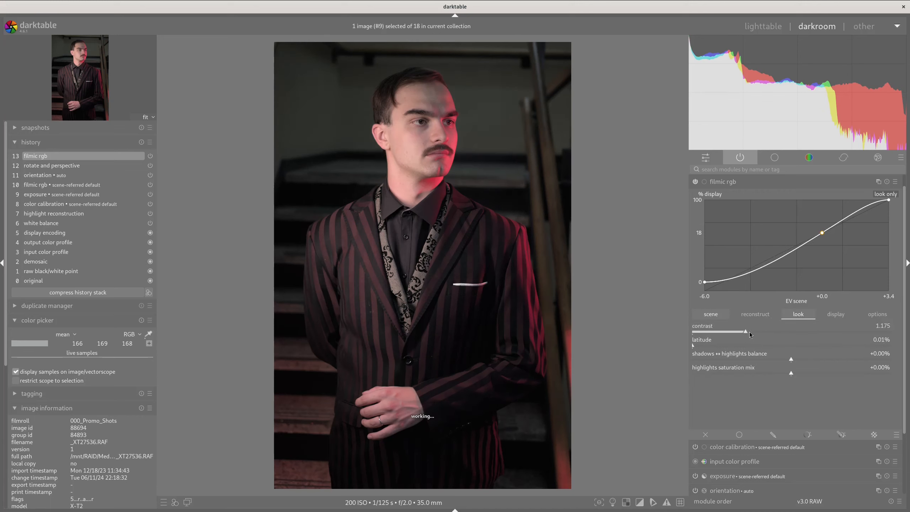
mouse_move(749, 331)
mouse_down()
mouse_move(765, 332)
mouse_move(724, 345)
mouse_move(759, 331)
mouse_up()
drag(790, 374, 723, 350)
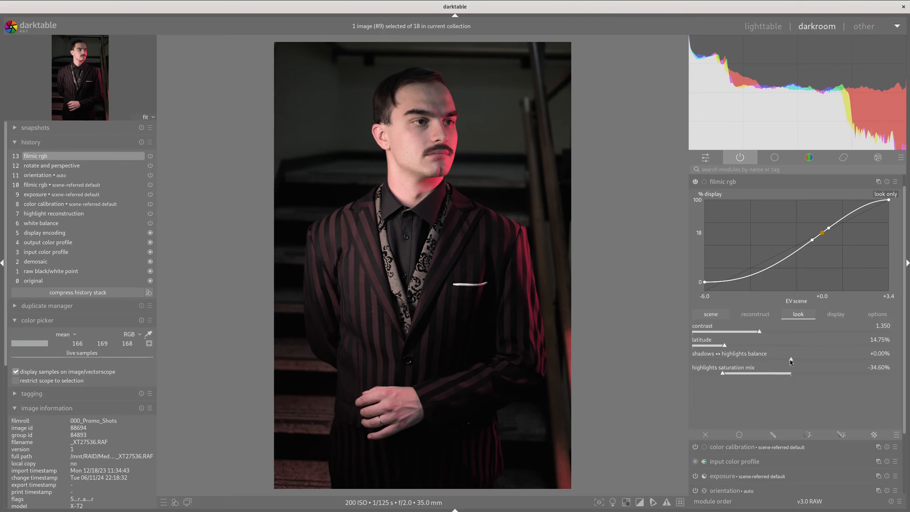
Step: Refine filmic rgb's look with contrast 1.303, latitude 25.94% and shadows/highlights balance -5.62%
mouse_move(790, 359)
mouse_down()
mouse_move(736, 359)
mouse_move(835, 355)
mouse_move(743, 354)
mouse_move(808, 352)
mouse_move(795, 350)
mouse_up()
scroll(775, 332, down, 2)
mouse_move(746, 337)
mouse_down()
mouse_move(777, 345)
mouse_move(750, 346)
mouse_up()
scroll(776, 336, down, 3)
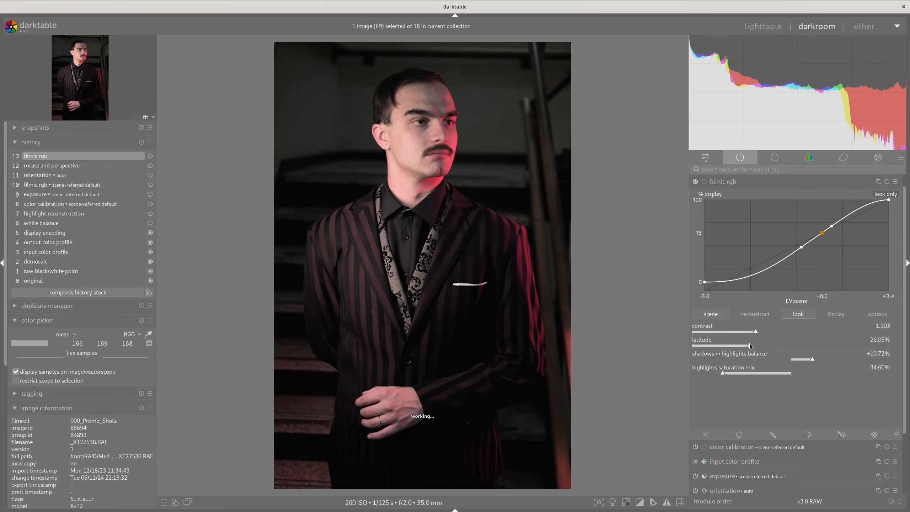
drag(814, 360, 780, 358)
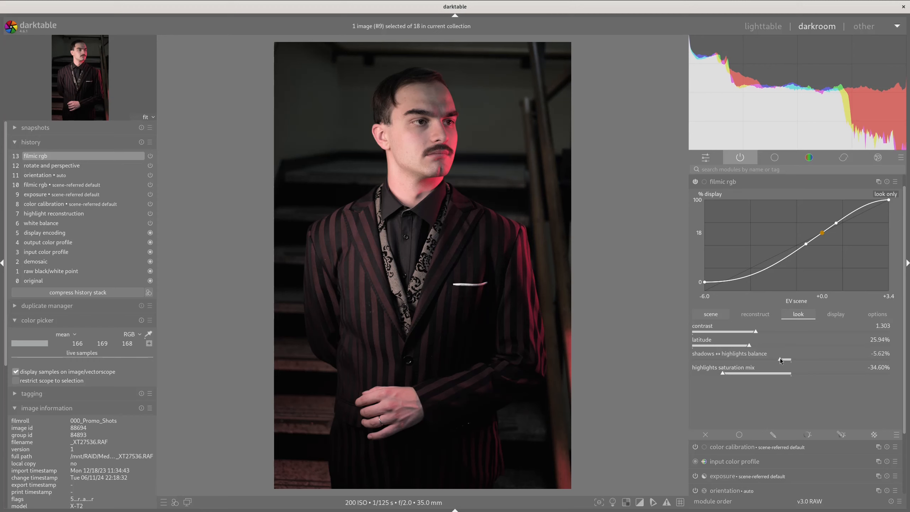
Step: Fine-tune filmic rgb's black relative exposure and raise the portrait's overall exposure slightly through the histogram
click(756, 314)
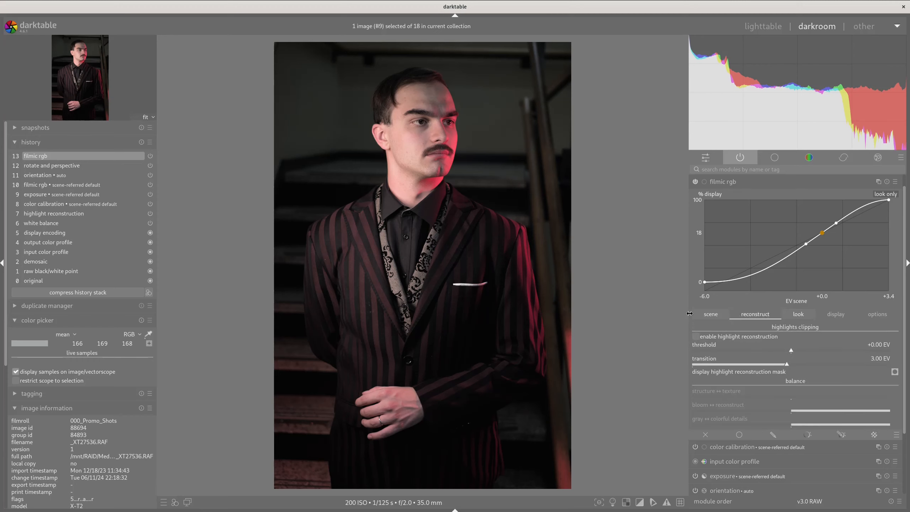
click(708, 317)
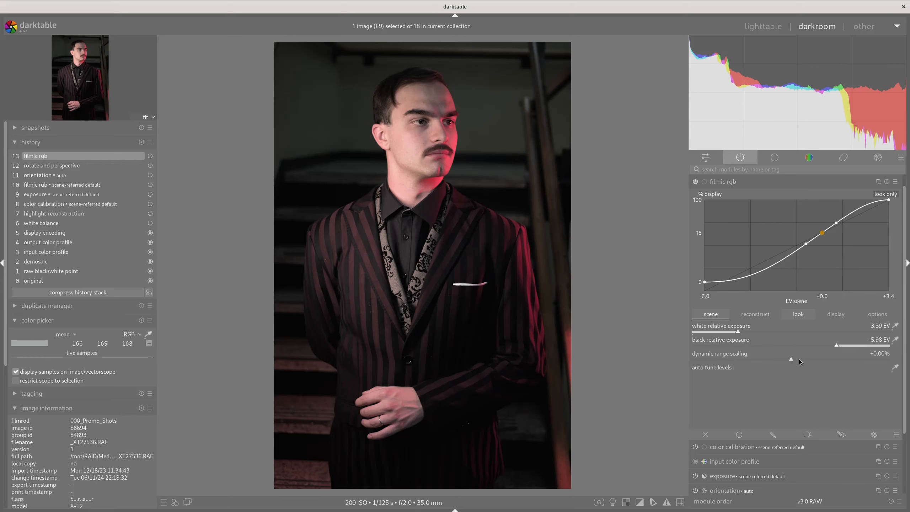
drag(841, 347, 843, 344)
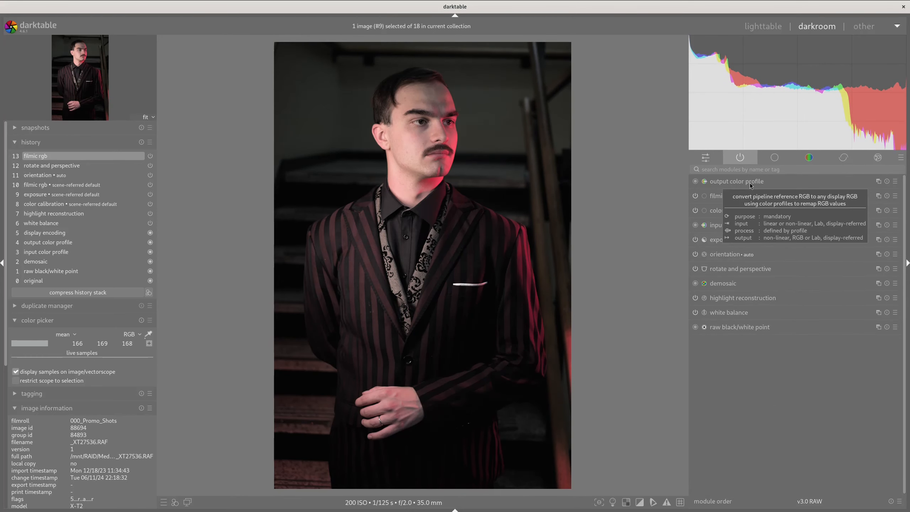
mouse_move(809, 98)
drag(786, 114, 794, 116)
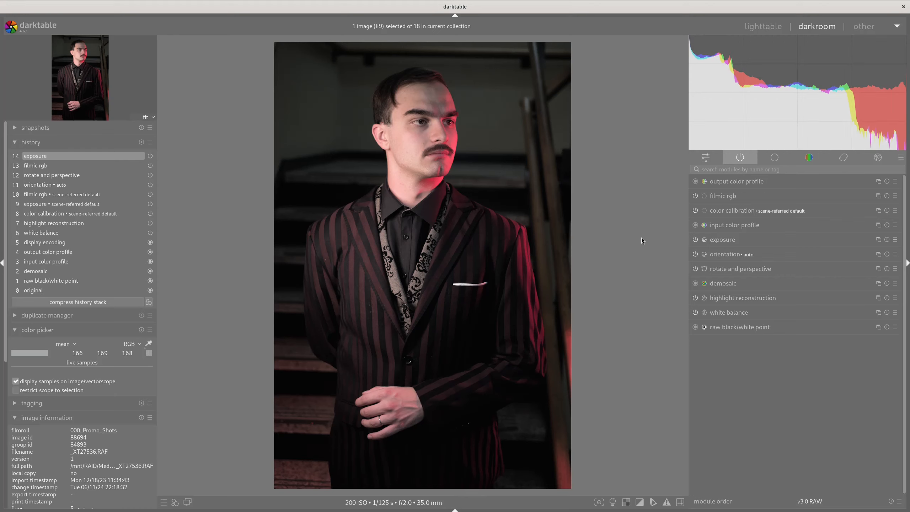
Step: Enable tone equalizer and set its mask exposure compensation to -0.32 EV and mask contrast compensation to -0.18 EV
click(775, 159)
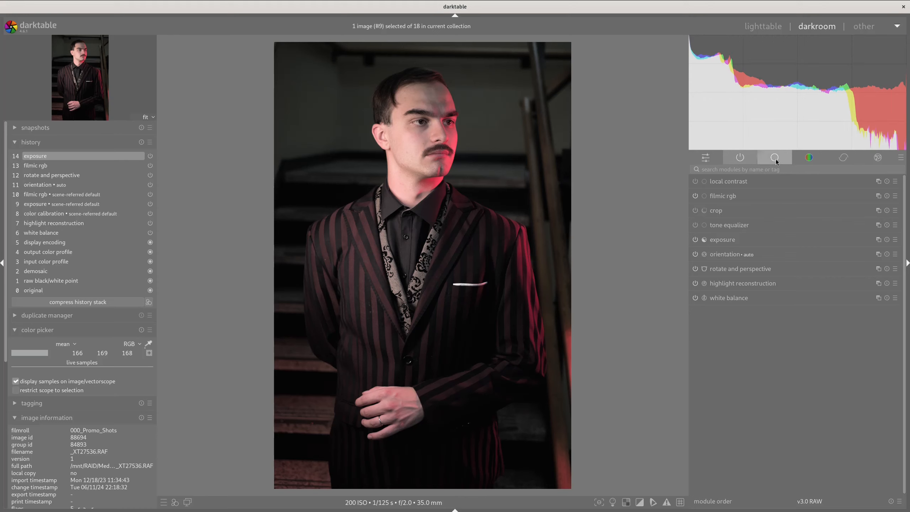
click(731, 225)
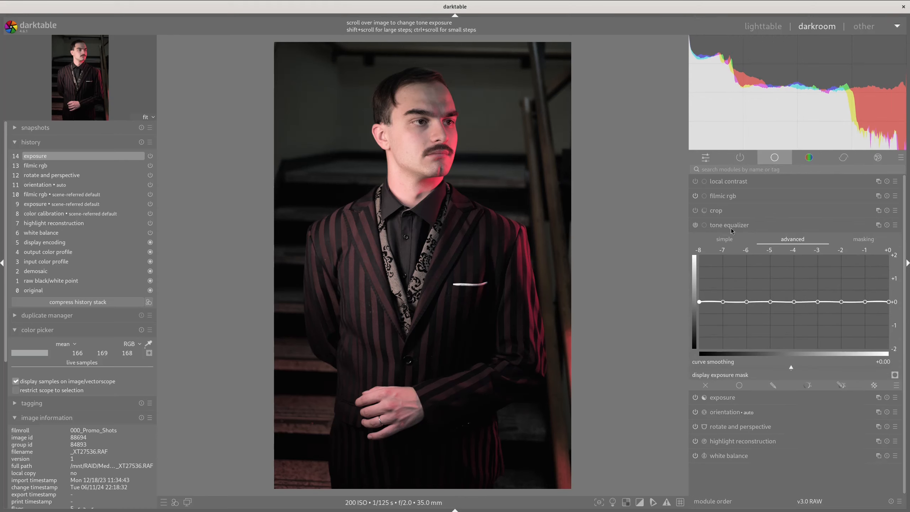
click(696, 224)
click(864, 239)
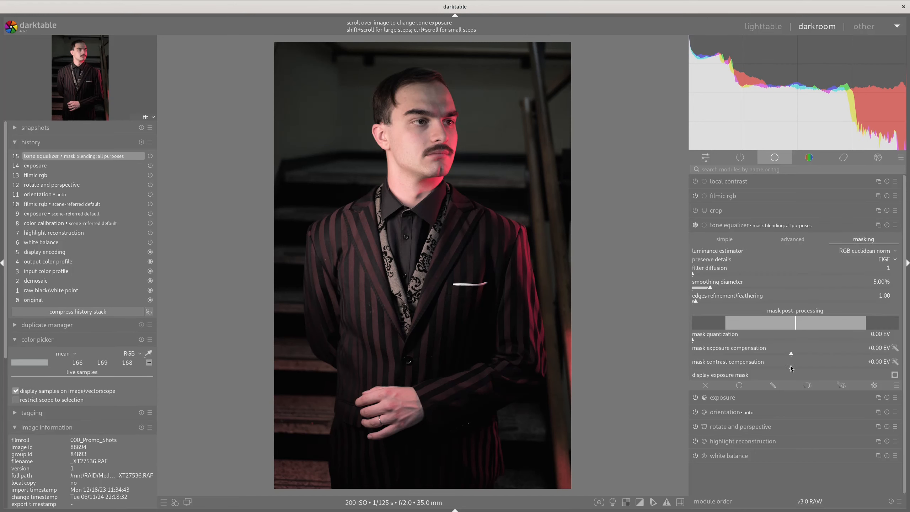
drag(790, 366, 784, 355)
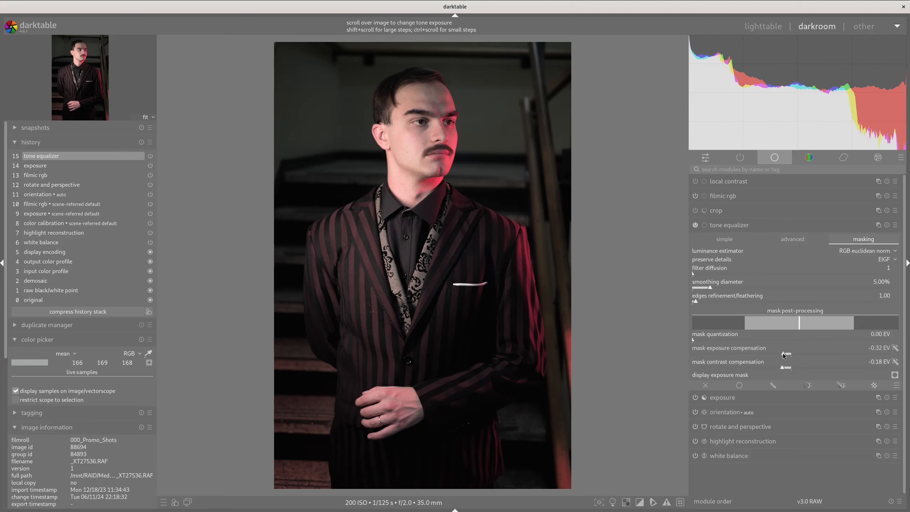
Step: Check the tone equalizer's mask histogram and refine the mask compensation to spread it wider across the range
click(801, 234)
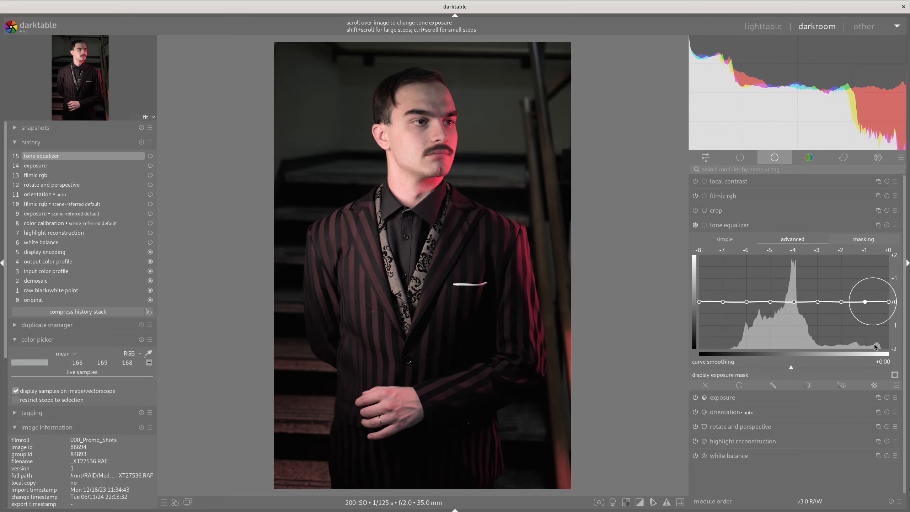
click(866, 239)
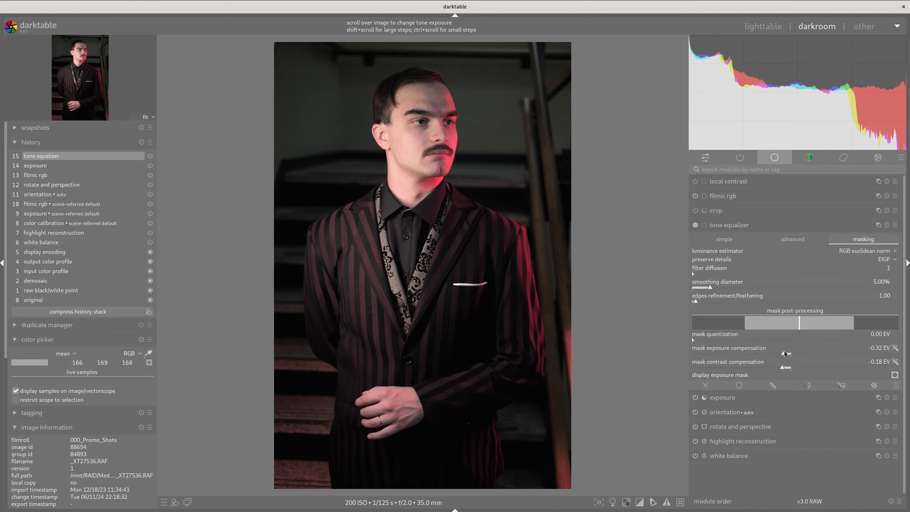
scroll(785, 366, up, 5)
click(790, 240)
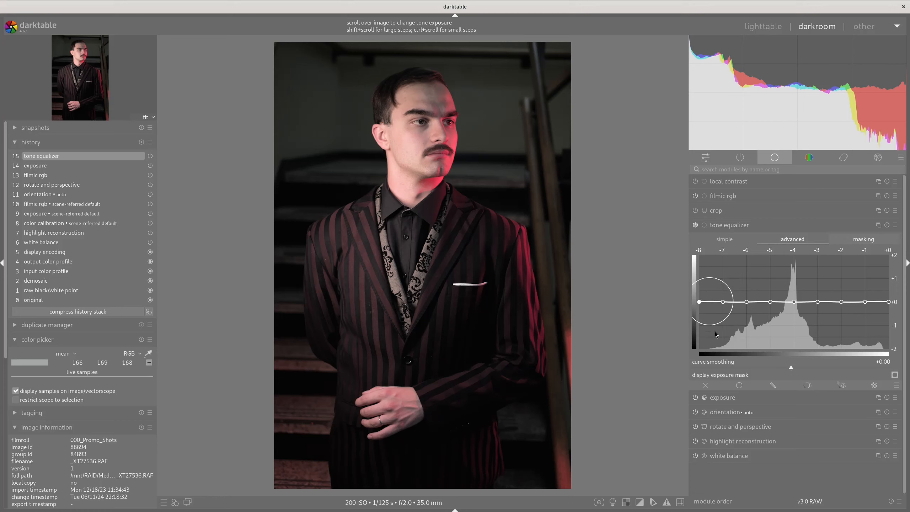
Step: Lower the dark end of the tone equalizer curve to about -1 EV at -8, -1.4 EV at -7 and -0.6 EV at -5
scroll(715, 301, down, 6)
scroll(727, 283, down, 6)
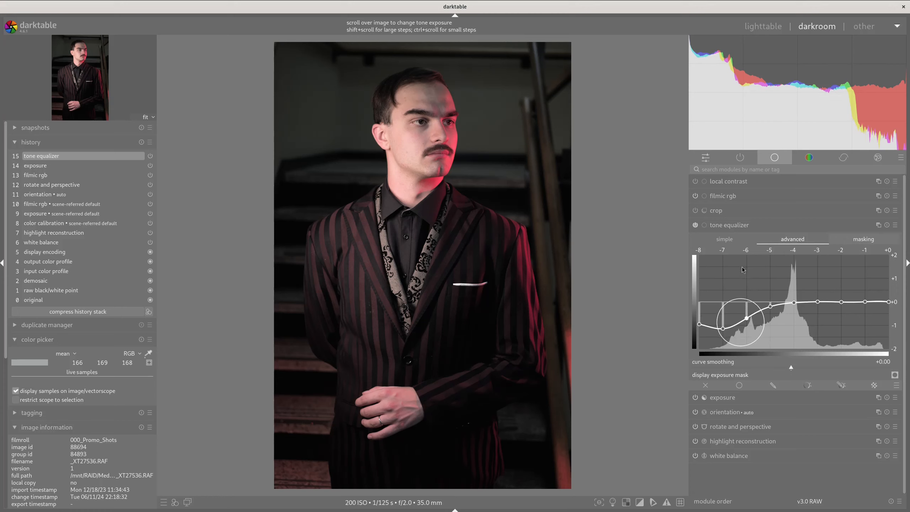
scroll(756, 256, down, 3)
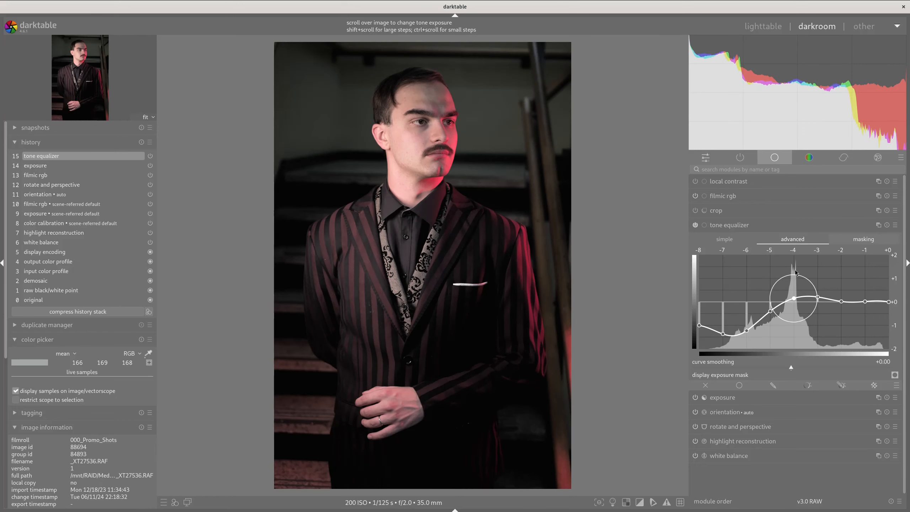
scroll(800, 277, down, 2)
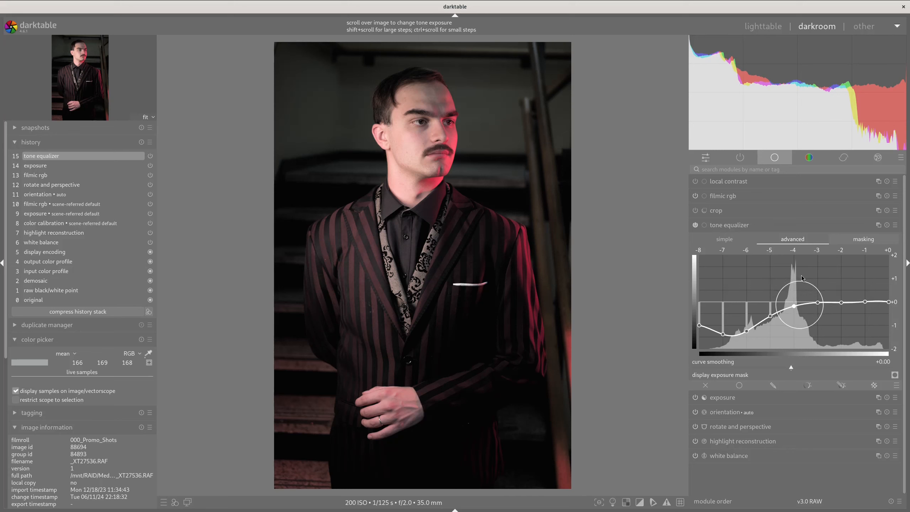
scroll(808, 275, up, 1)
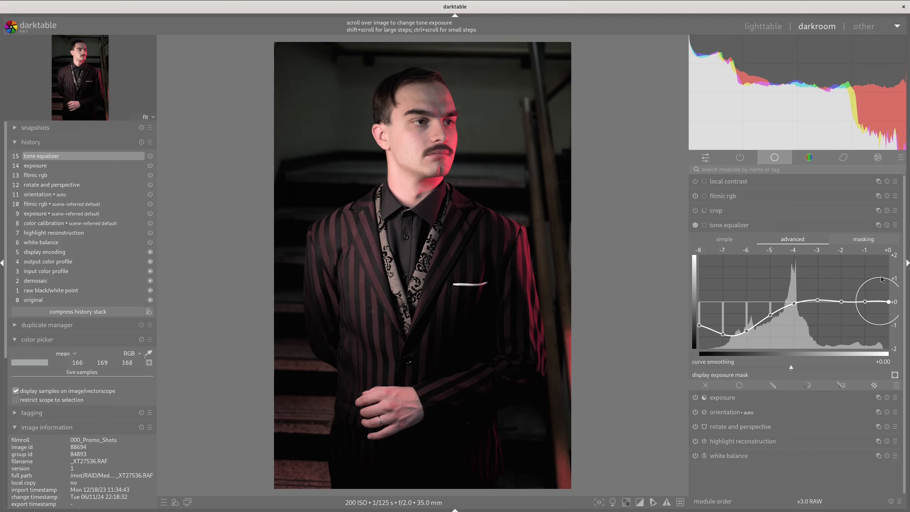
Step: Raise the tone equalizer curve to about +0.35 EV between -3 and -1, keeping the -4 node slightly below zero
scroll(881, 288, down, 3)
scroll(882, 288, up, 3)
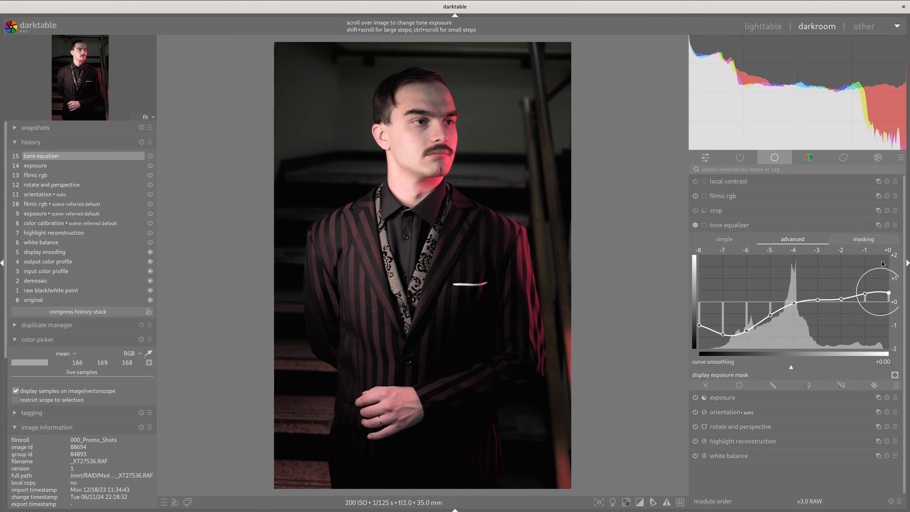
scroll(874, 273, up, 1)
scroll(839, 275, up, 1)
scroll(863, 279, down, 3)
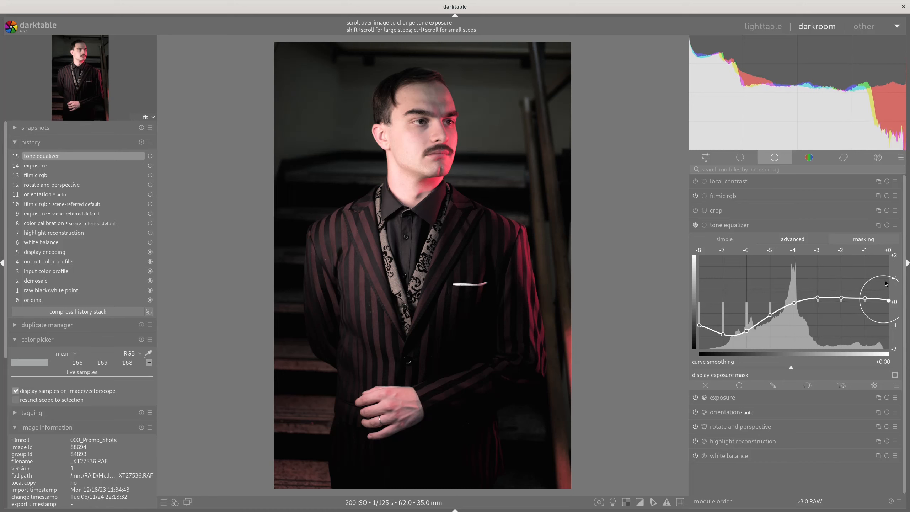
scroll(856, 279, up, 2)
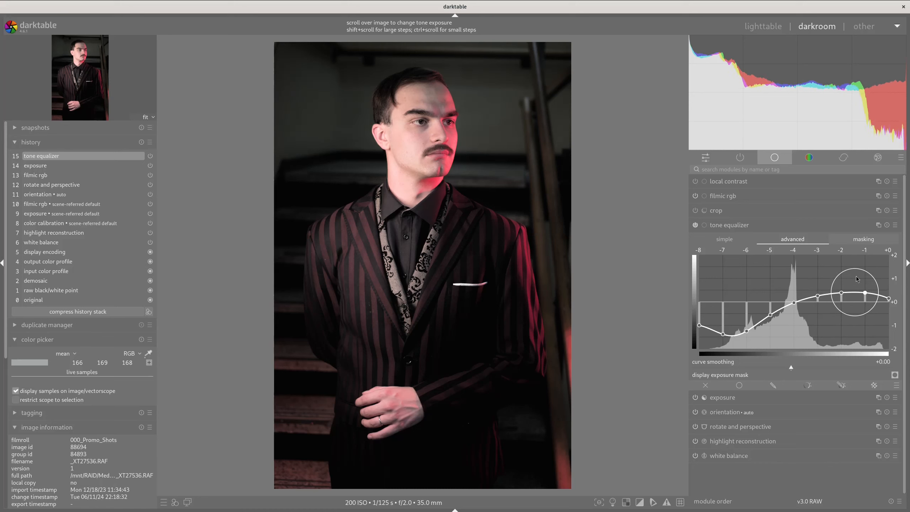
scroll(812, 287, up, 1)
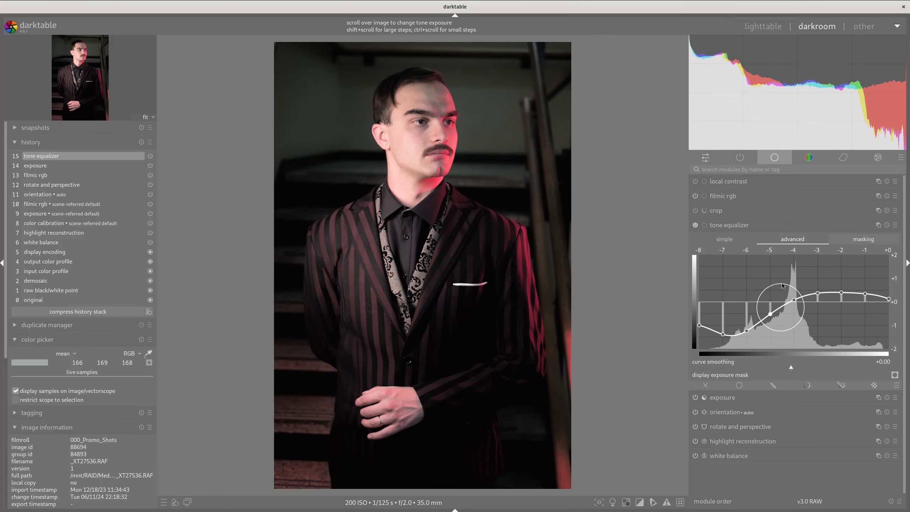
scroll(766, 280, down, 2)
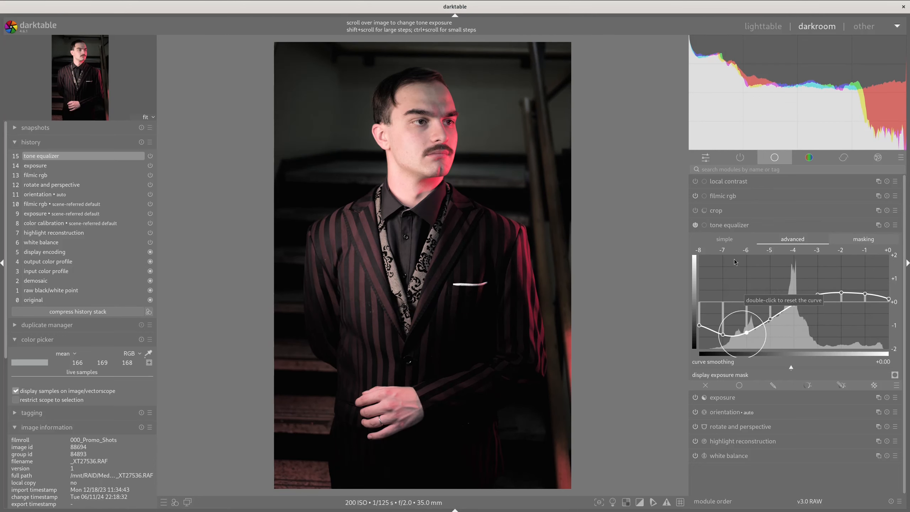
Step: Compare the portrait with tone equalizer switched off and on
click(696, 227)
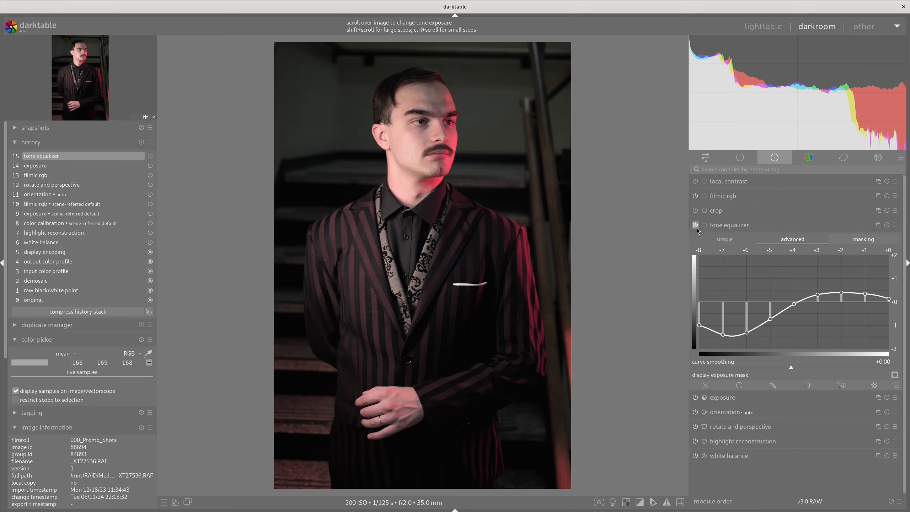
click(695, 225)
click(695, 225)
click(695, 225)
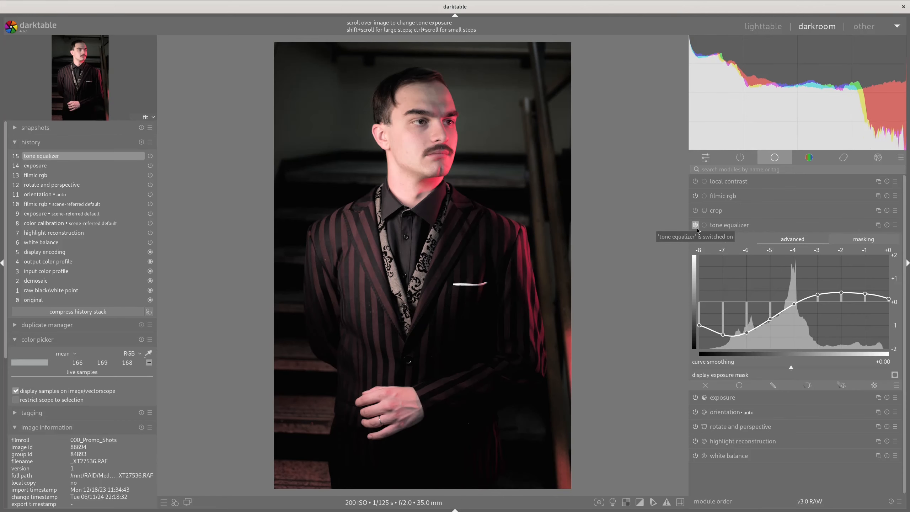
click(695, 225)
click(695, 225)
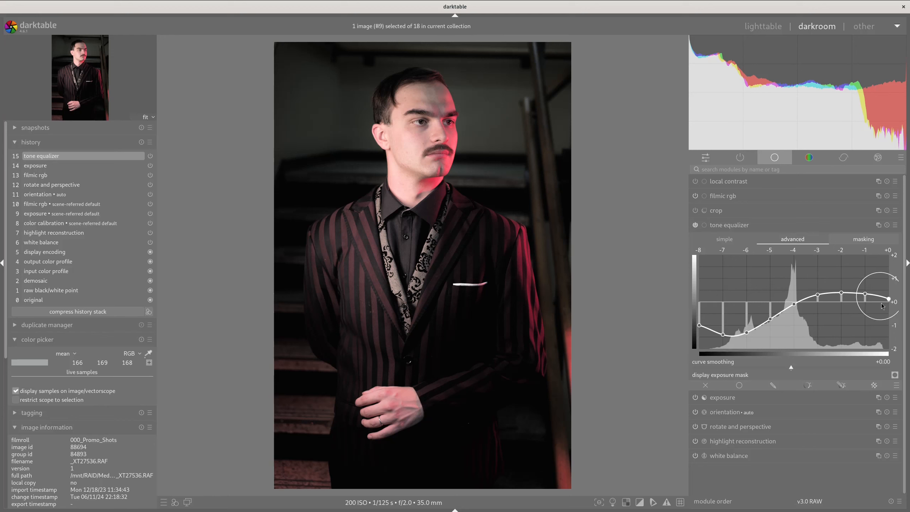
Step: Lower the brightest end of the tone equalizer curve slightly and collapse the module
scroll(865, 304, down, 1)
click(791, 226)
click(791, 225)
click(789, 225)
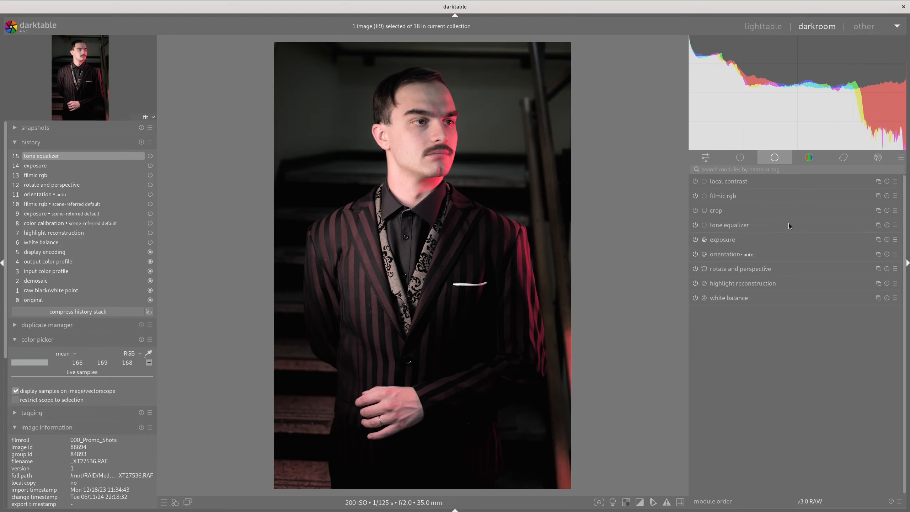
Step: Set color calibration's gamut compression to 1.58 and collapse the module
click(810, 164)
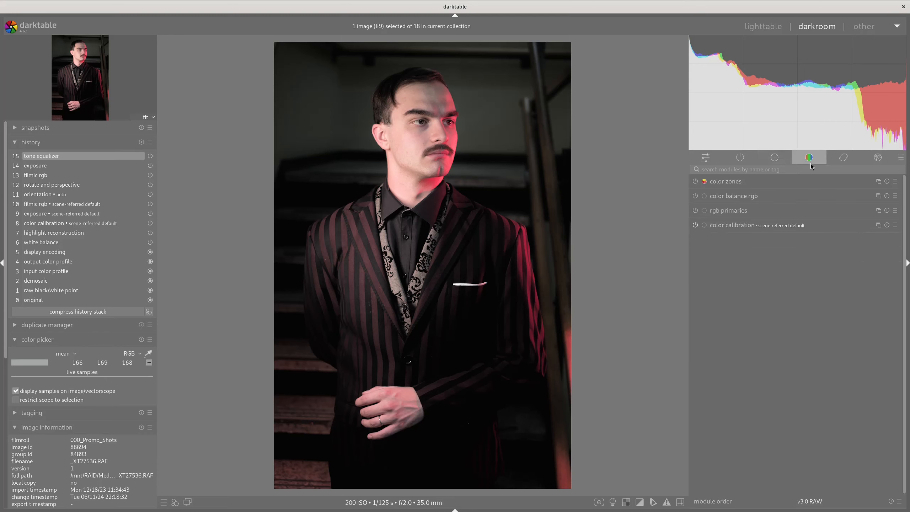
click(809, 223)
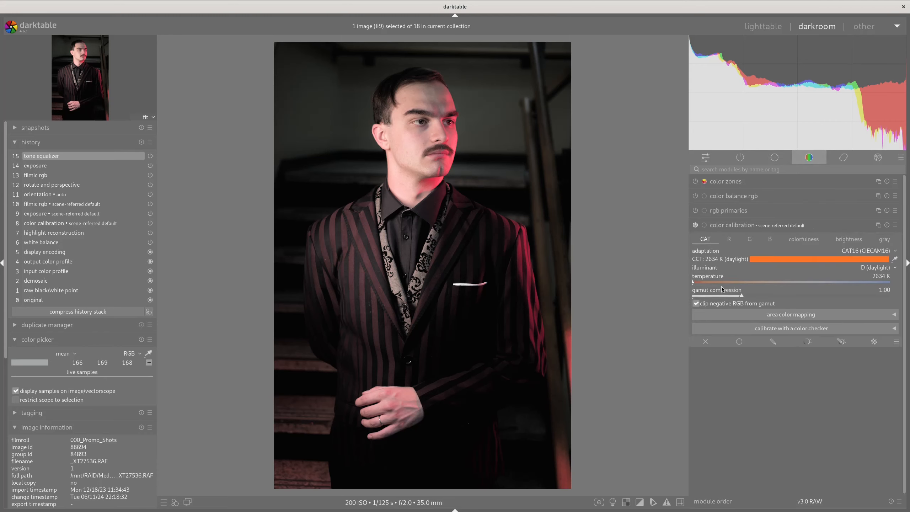
drag(748, 296, 771, 296)
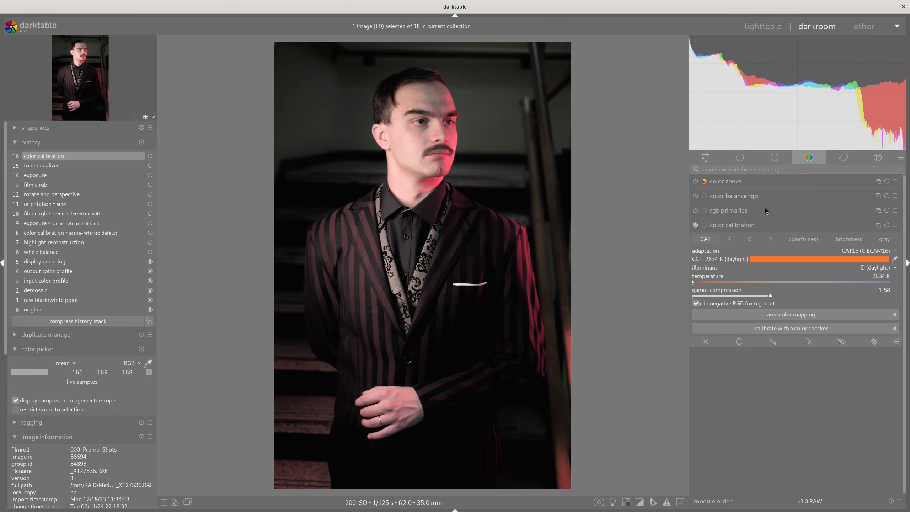
click(761, 226)
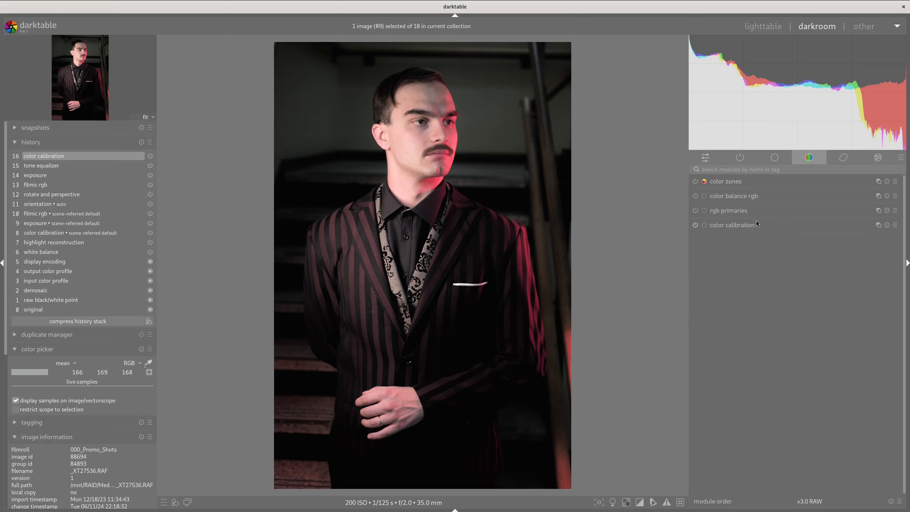
Step: Enable color balance rgb and apply its "basic colorfulness: standard" preset
click(695, 196)
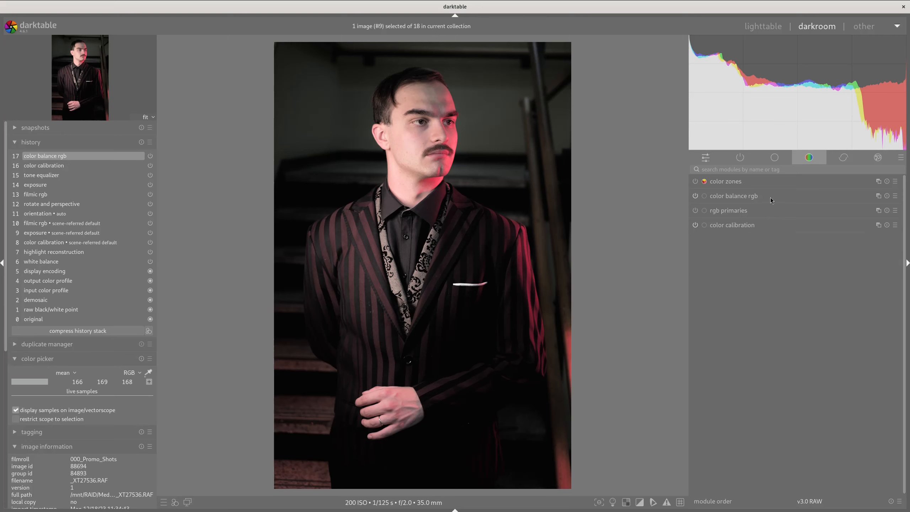
click(771, 198)
click(895, 181)
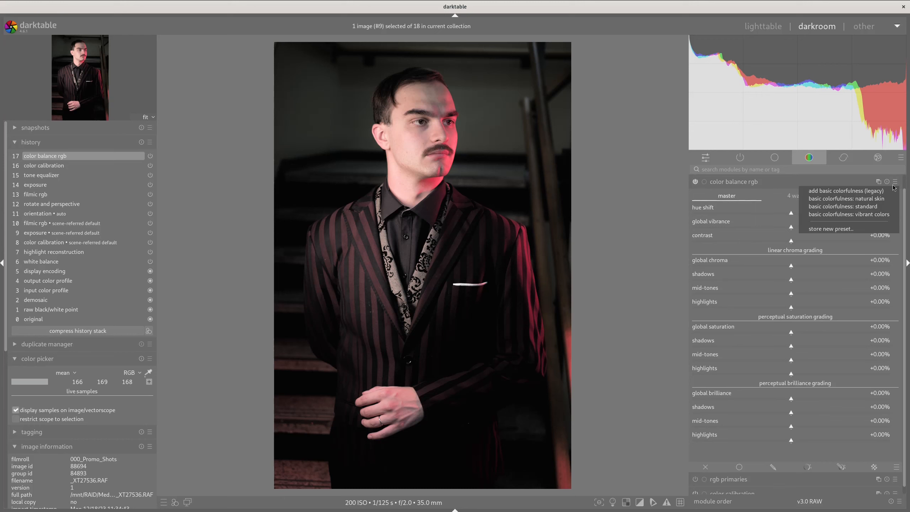
click(884, 207)
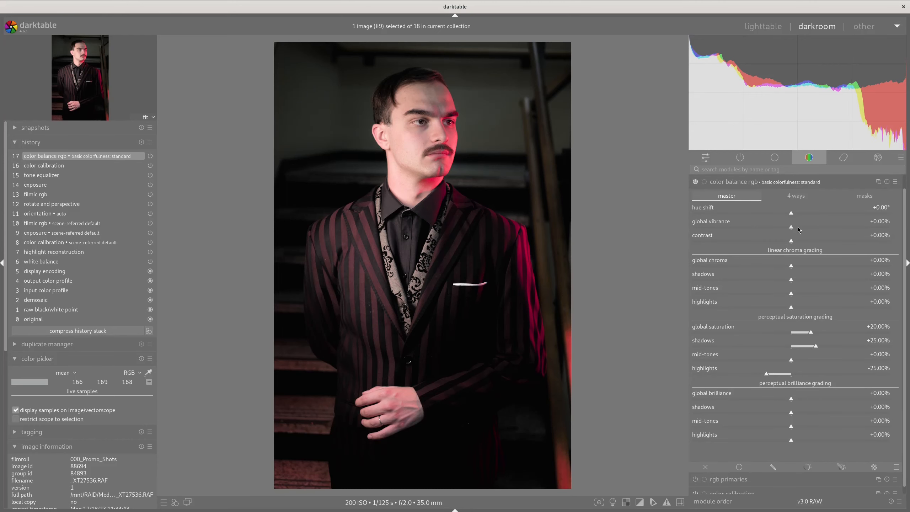
Step: Set color balance rgb's global vibrance to 12.56% and saturation to 27.51% global, 40.75% shadows, 19.65% mid-tones and -13.11% highlights, and compare before and after
drag(799, 227, 816, 229)
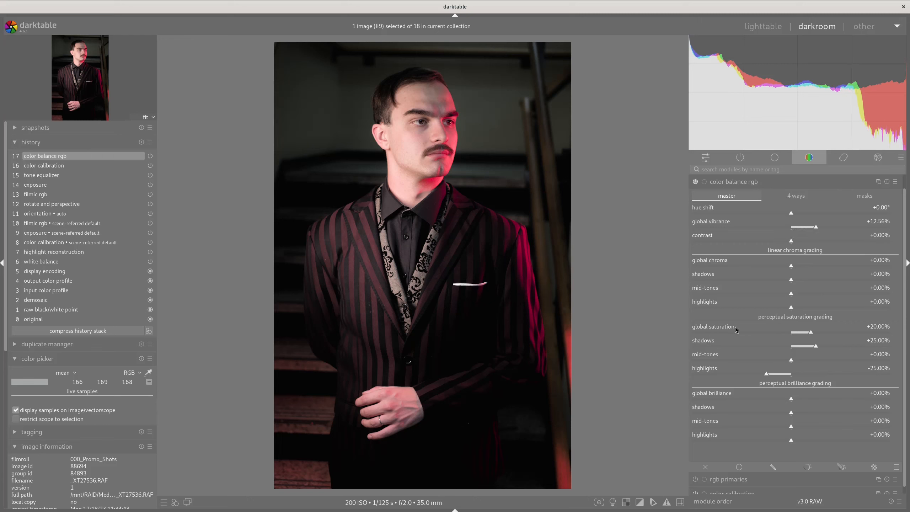
drag(768, 371, 778, 374)
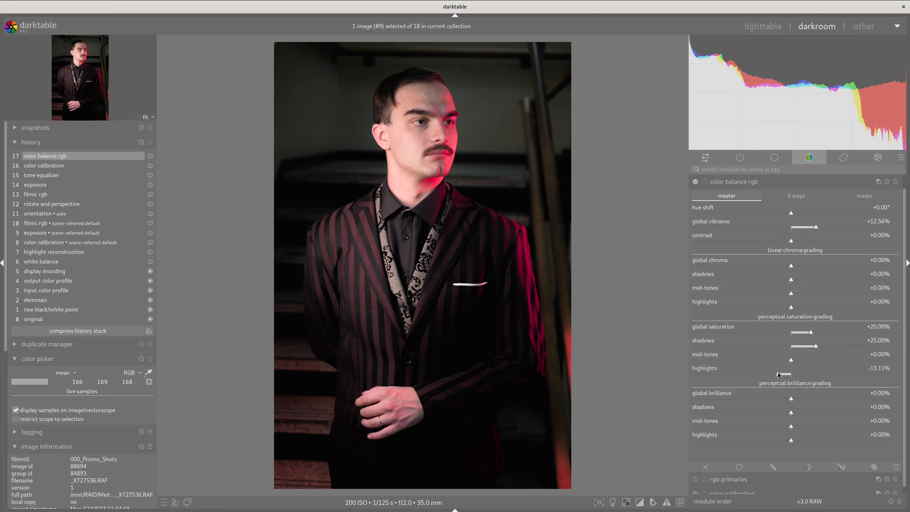
mouse_move(816, 335)
mouse_down()
mouse_move(837, 335)
mouse_move(818, 335)
mouse_move(833, 346)
mouse_move(809, 360)
mouse_up()
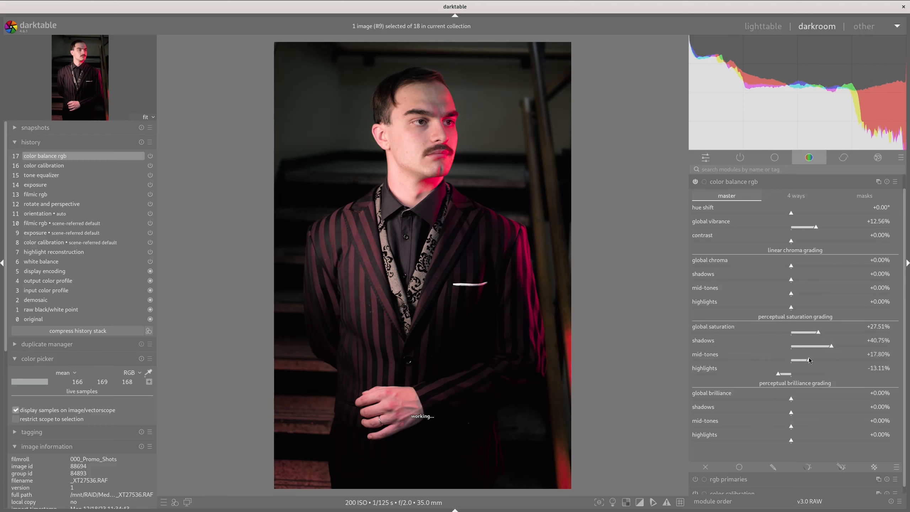
click(695, 181)
click(695, 182)
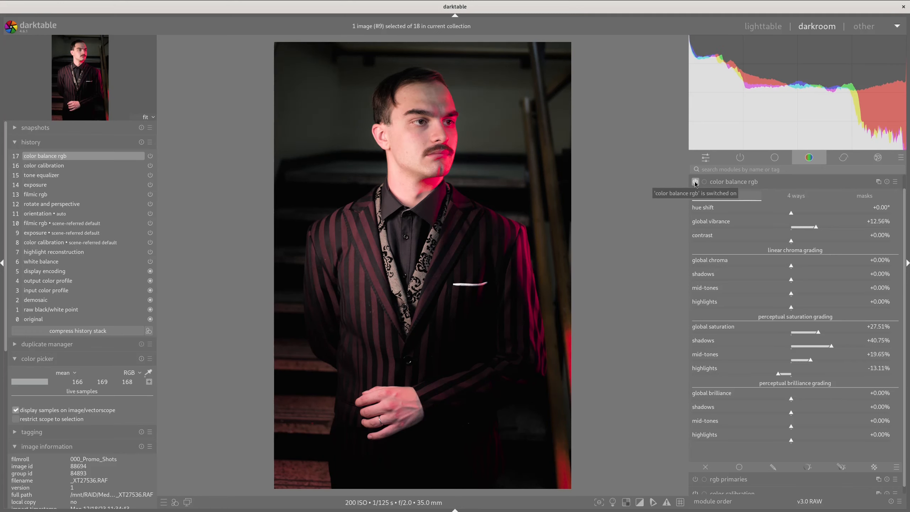
Step: Compare color balance rgb off and on, then lower its global vibrance and set saturation to 16.93% global and 19.20% shadows
click(695, 182)
click(695, 181)
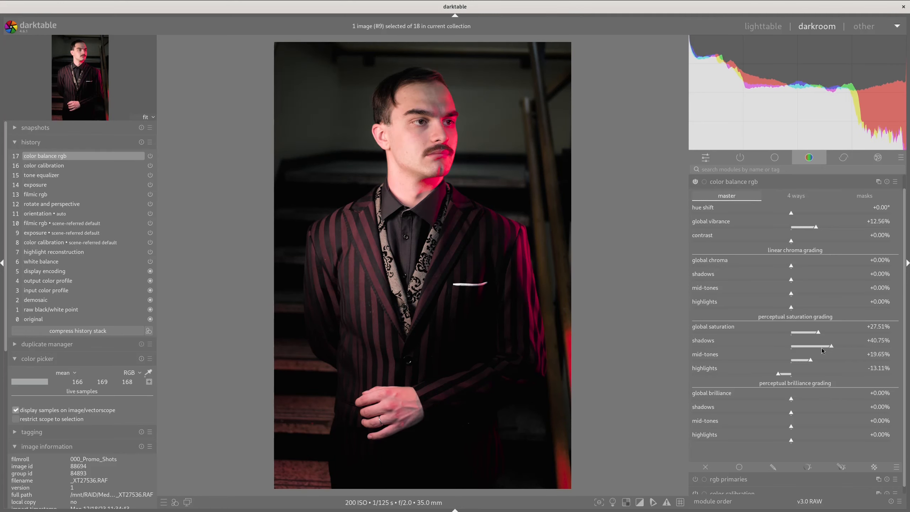
drag(815, 350, 808, 336)
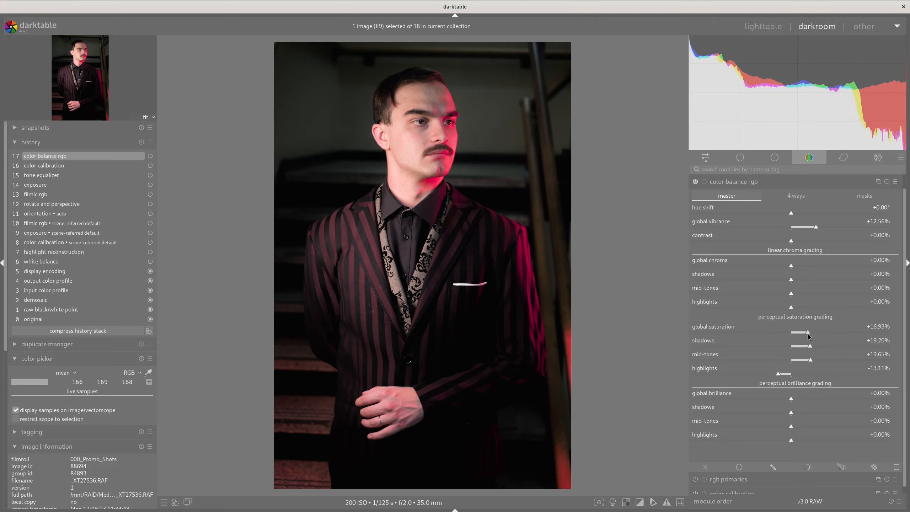
drag(808, 223, 804, 225)
Step: Set filmic rgb's look contrast to 1.463 and latitude to 24.80%
click(739, 157)
click(747, 202)
click(798, 314)
mouse_move(754, 332)
mouse_down()
mouse_move(772, 334)
mouse_move(747, 344)
mouse_up()
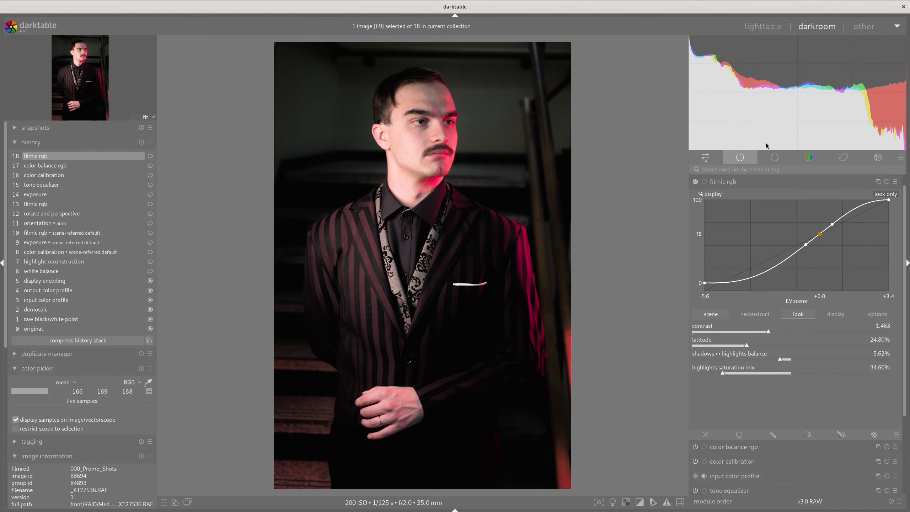
Step: Compare the portrait at the orientation history state with its latest edit state
click(799, 157)
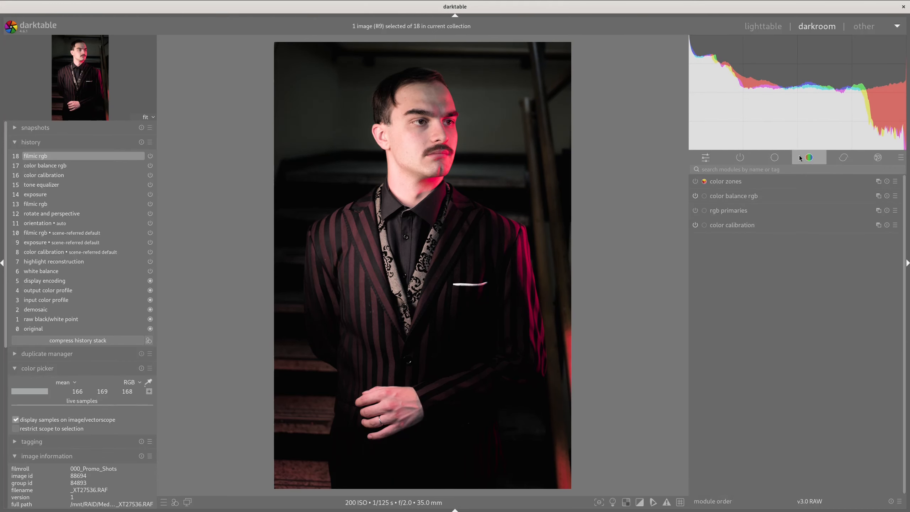
click(86, 225)
click(87, 159)
Step: Collapse filmic rgb, then slightly lower the darkest points of the tone equalizer curve and slightly raise its bright range
click(774, 158)
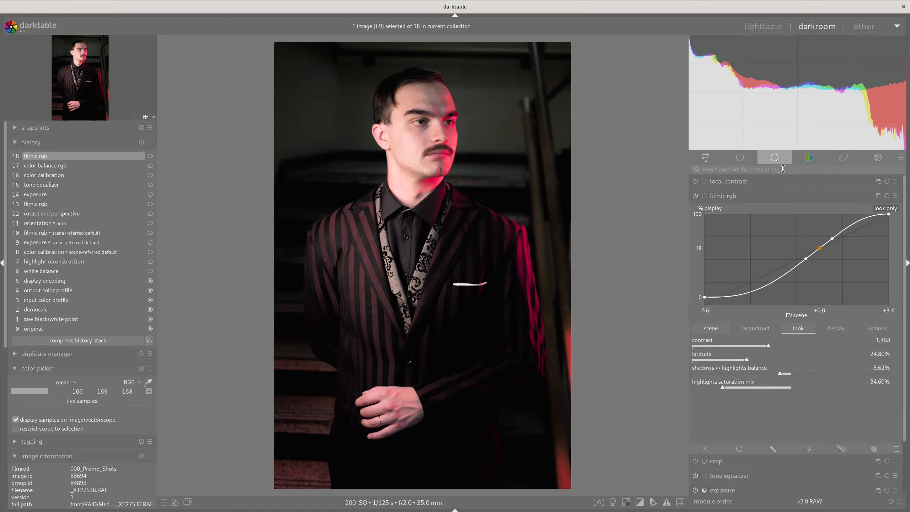
click(790, 200)
click(806, 158)
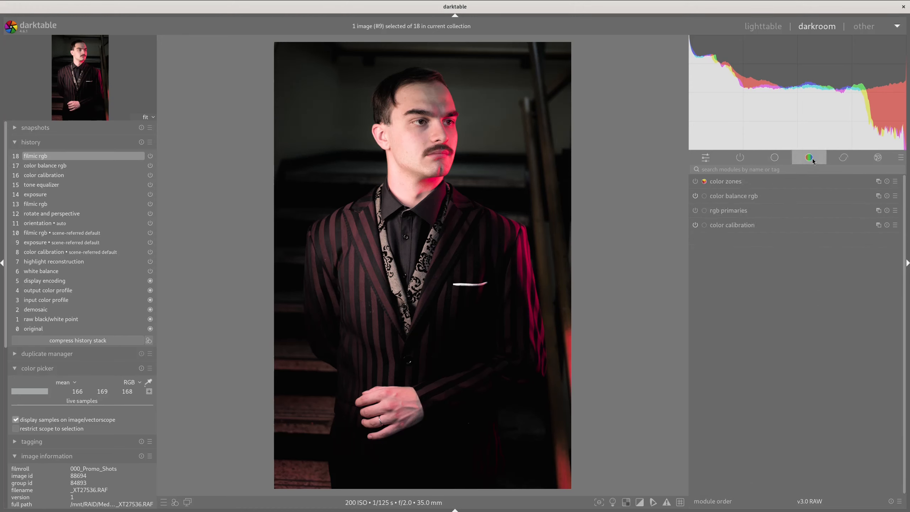
click(775, 161)
click(741, 225)
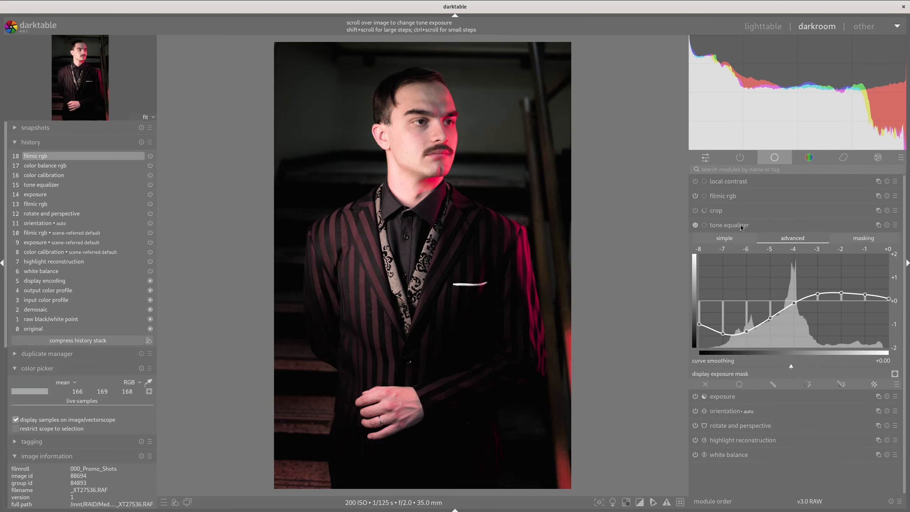
scroll(778, 289, down, 3)
drag(778, 289, 781, 281)
drag(705, 279, 703, 285)
drag(784, 280, 855, 274)
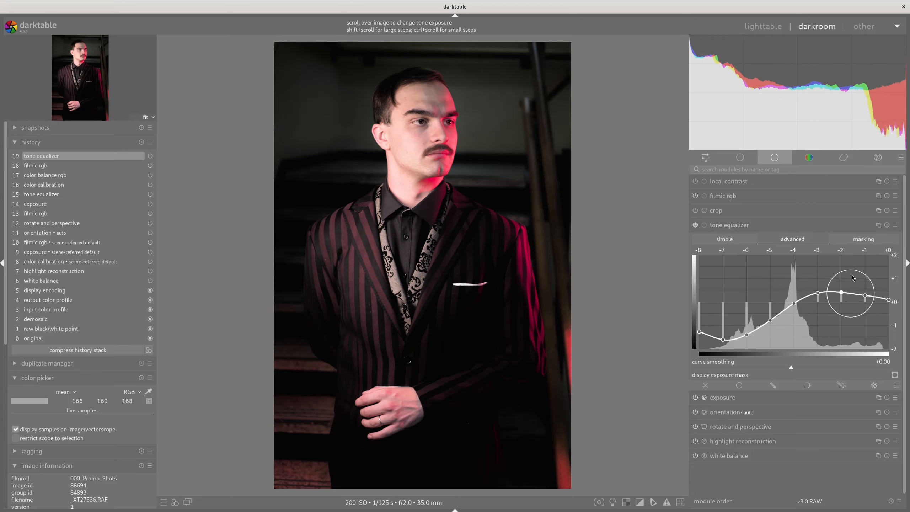
Step: Try the tone equalizer mask without detail preservation, restore EIGF, and try a filter diffusion of 2
click(855, 242)
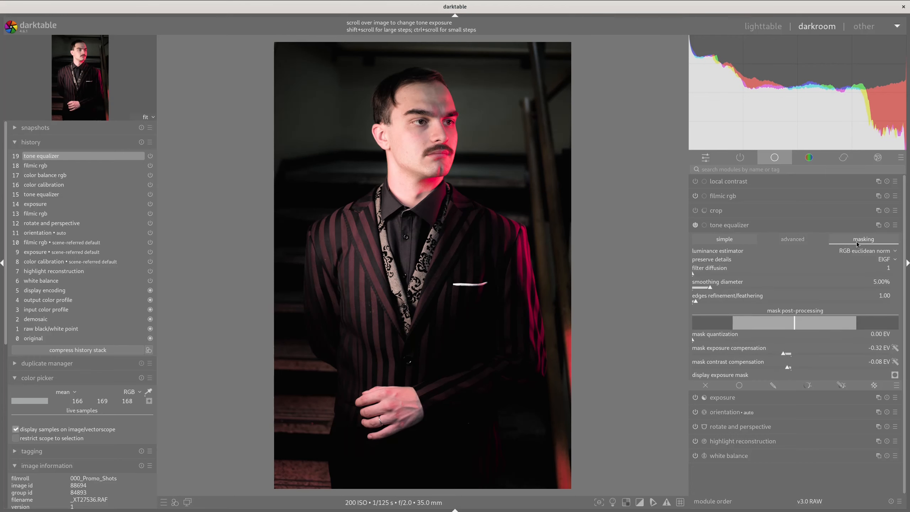
click(883, 263)
click(887, 231)
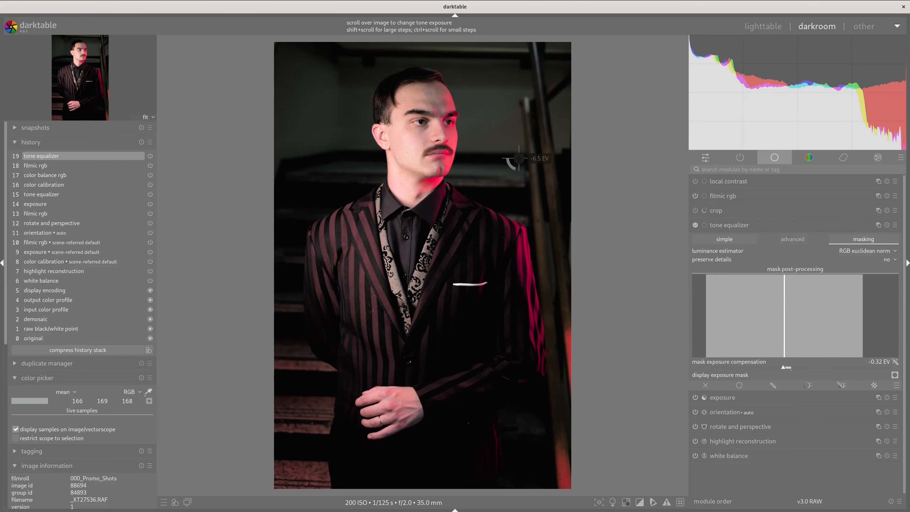
click(891, 261)
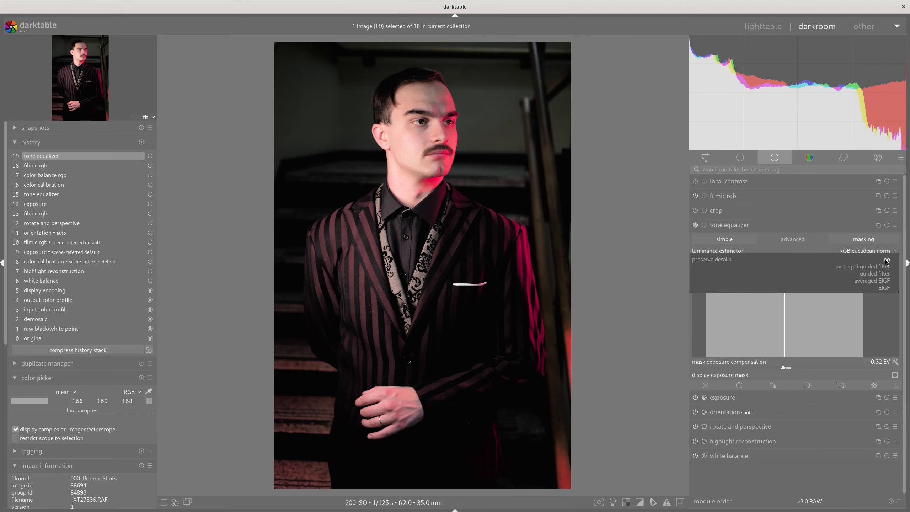
click(892, 288)
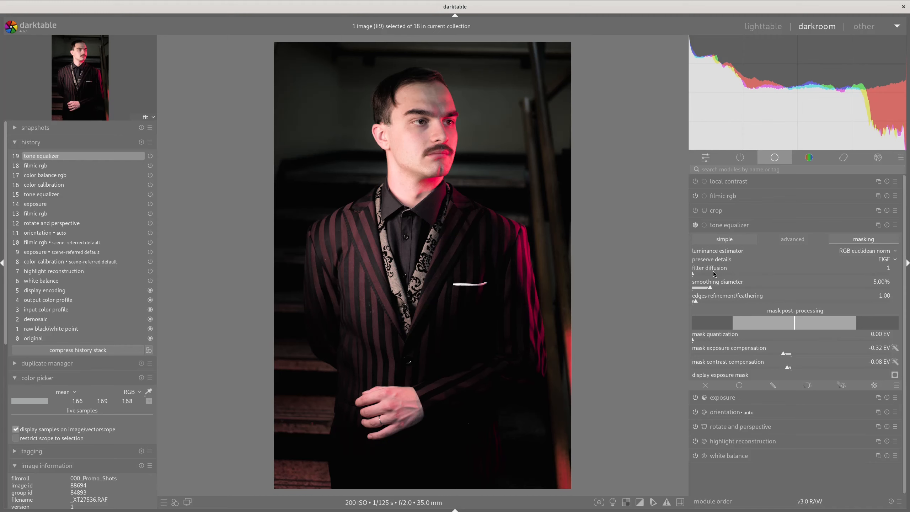
scroll(708, 273, up, 1)
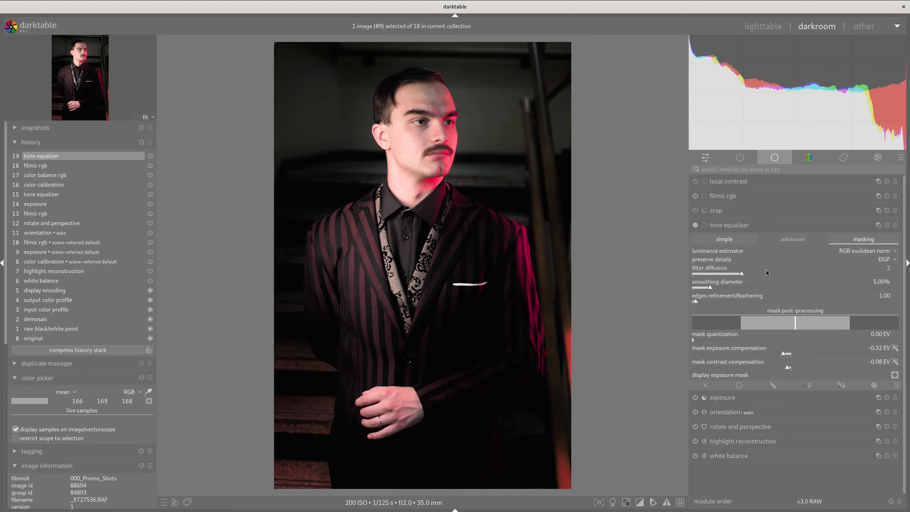
scroll(733, 272, down, 1)
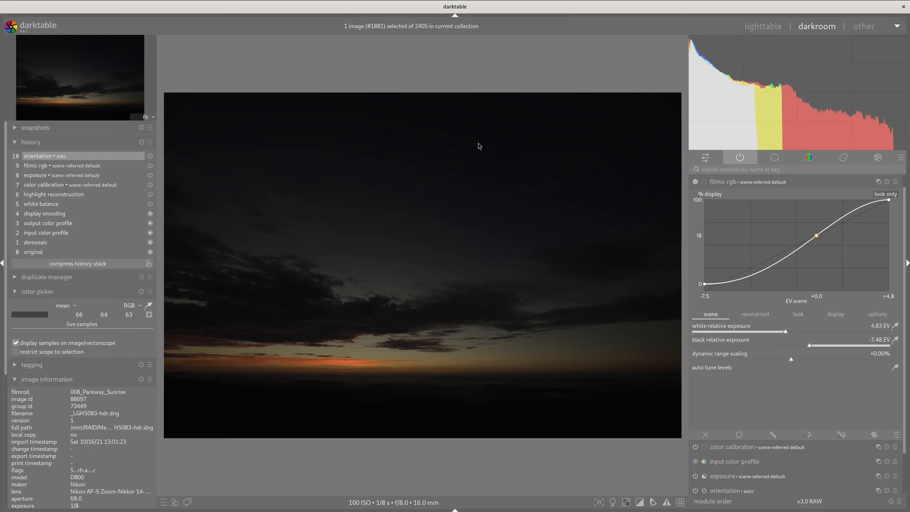
Step: Replace filmic rgb with the sigmoid module on the sunrise photo, trying a contrast of 1.570 before collapsing it
click(760, 185)
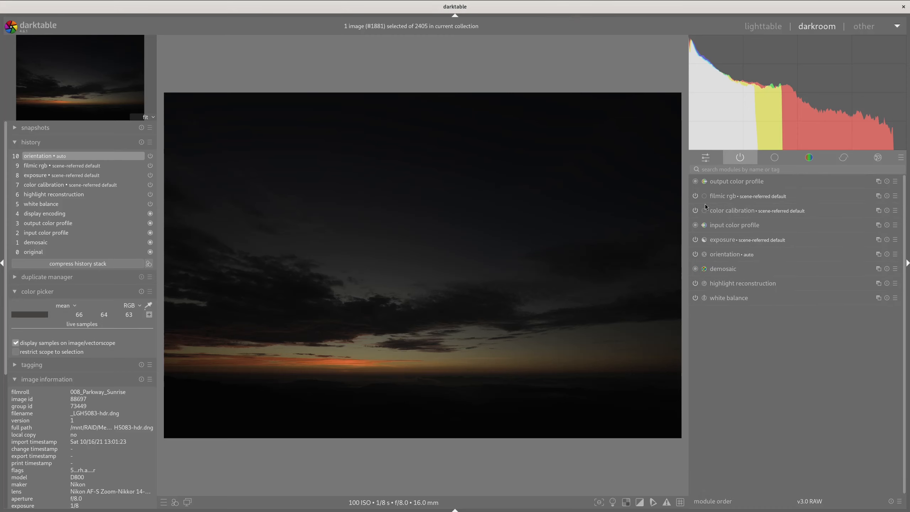
click(722, 171)
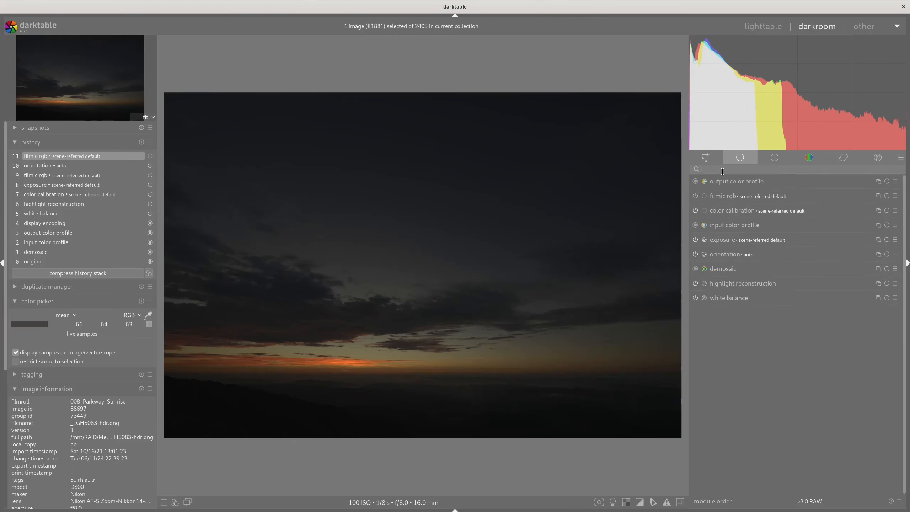
text(sig)
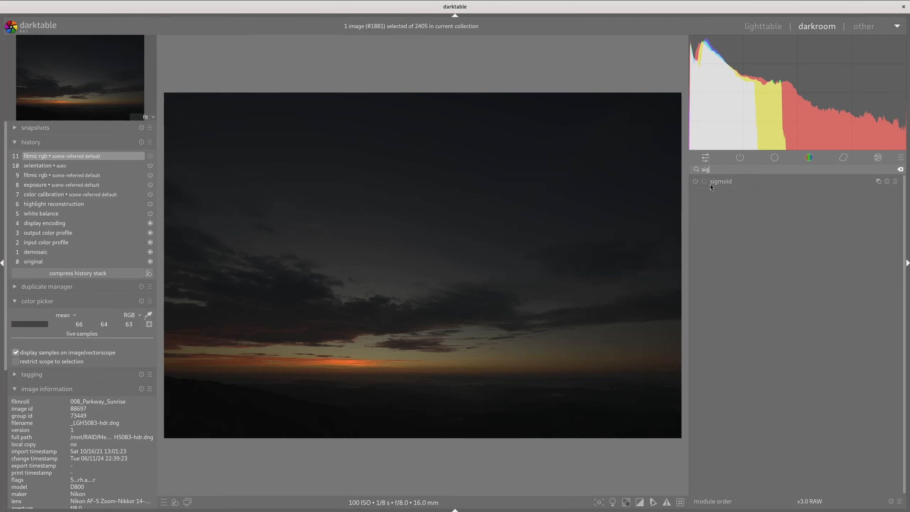
click(695, 182)
click(727, 181)
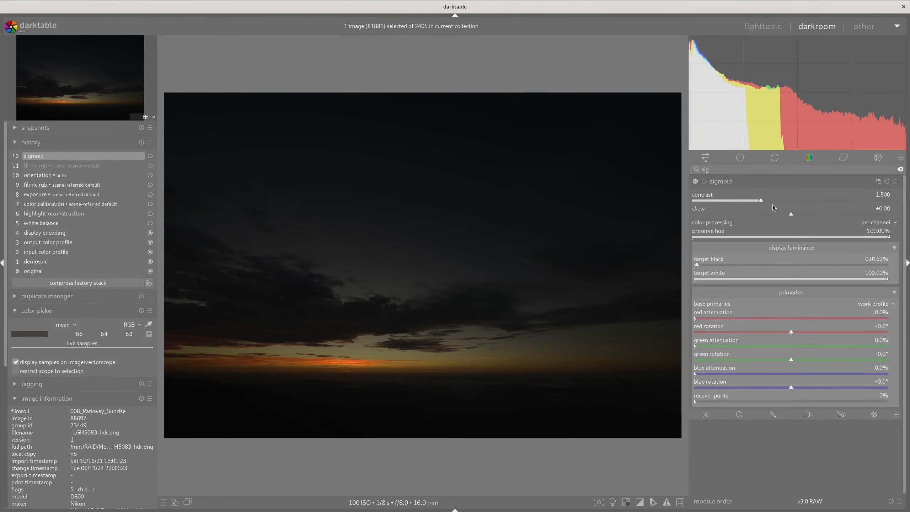
scroll(772, 201, down, 2)
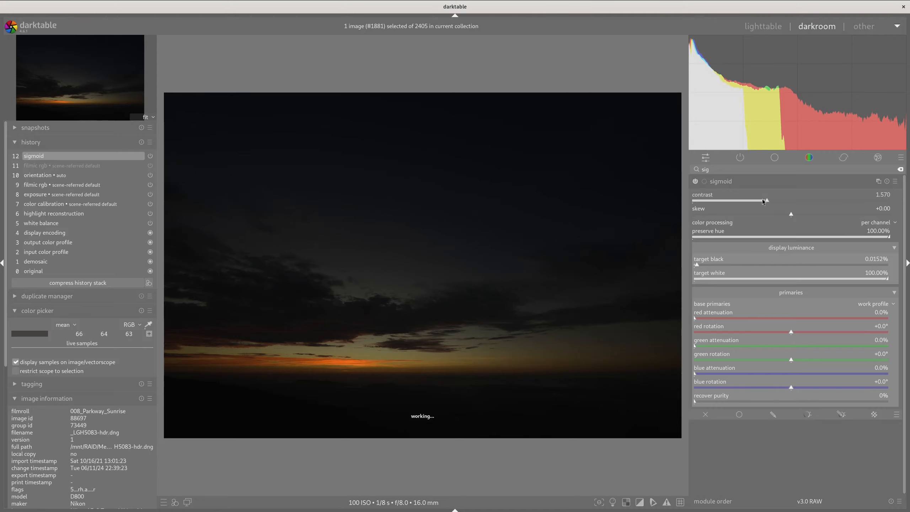
click(757, 184)
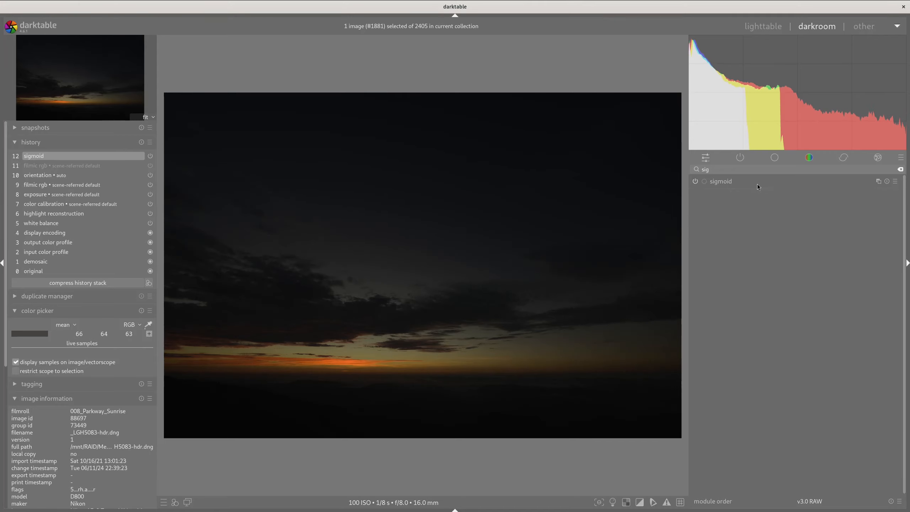
Step: Raise the sunrise photo's exposure to +3.704 EV and collapse the exposure module
click(736, 159)
click(751, 244)
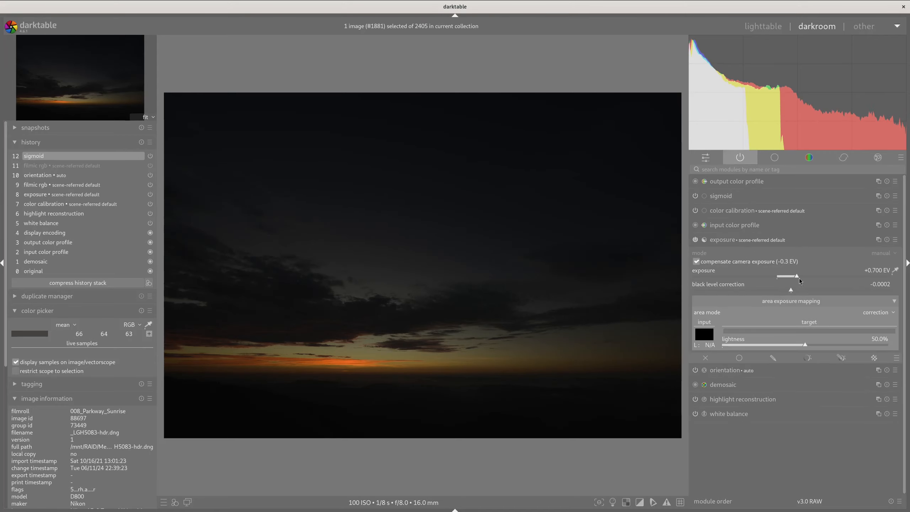
drag(799, 279, 883, 270)
click(881, 269)
click(778, 159)
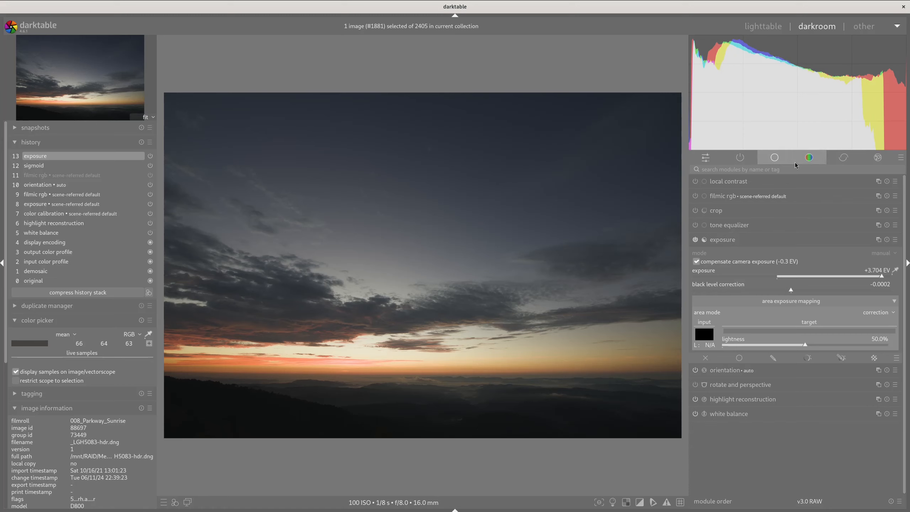
click(794, 162)
click(779, 158)
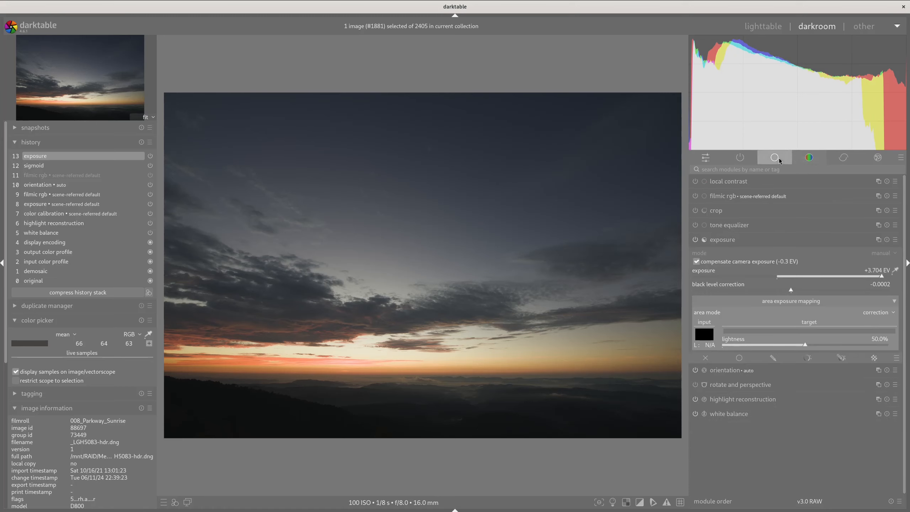
click(743, 238)
Step: Set tone equalizer's mask exposure compensation to -0.60 EV and brighten the dark foreground hills at about -5.8 EV
click(754, 224)
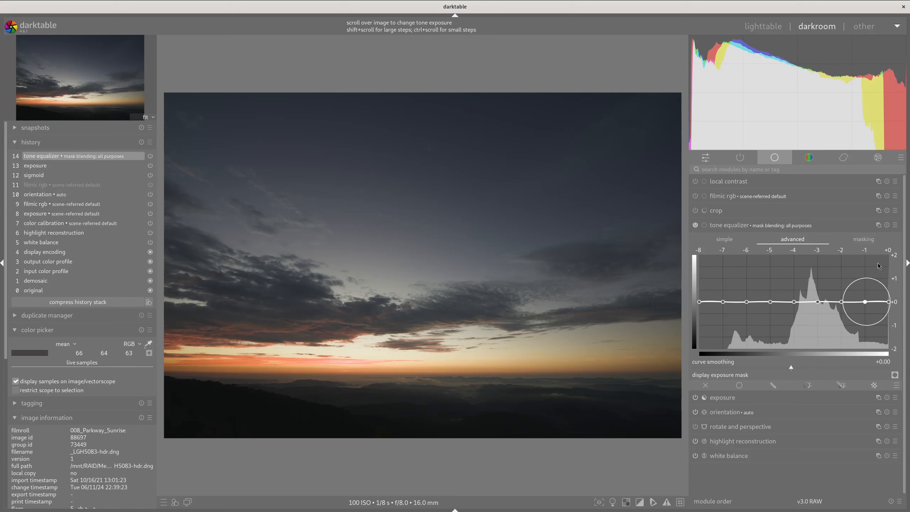
click(871, 241)
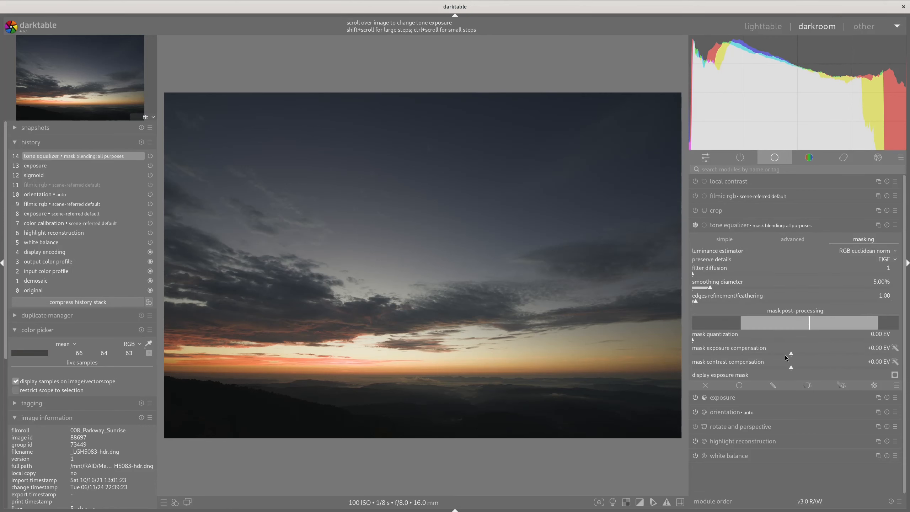
drag(791, 354, 778, 356)
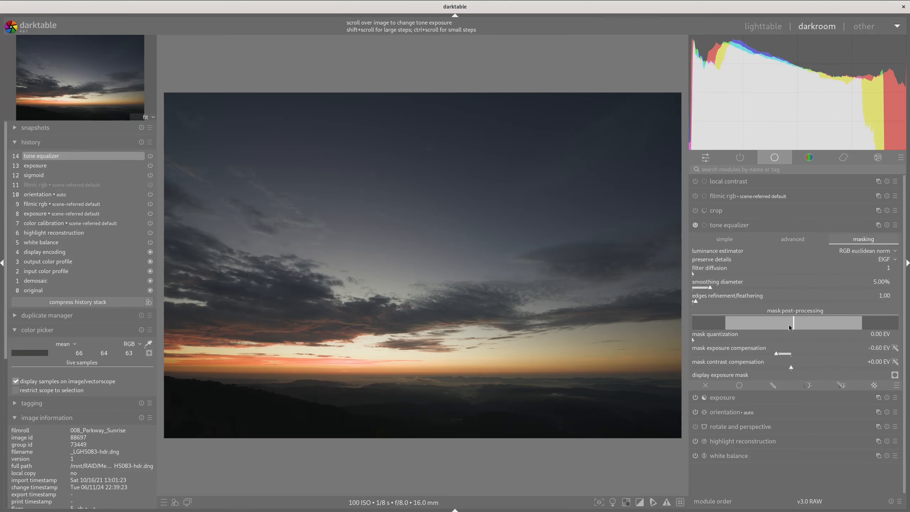
click(789, 240)
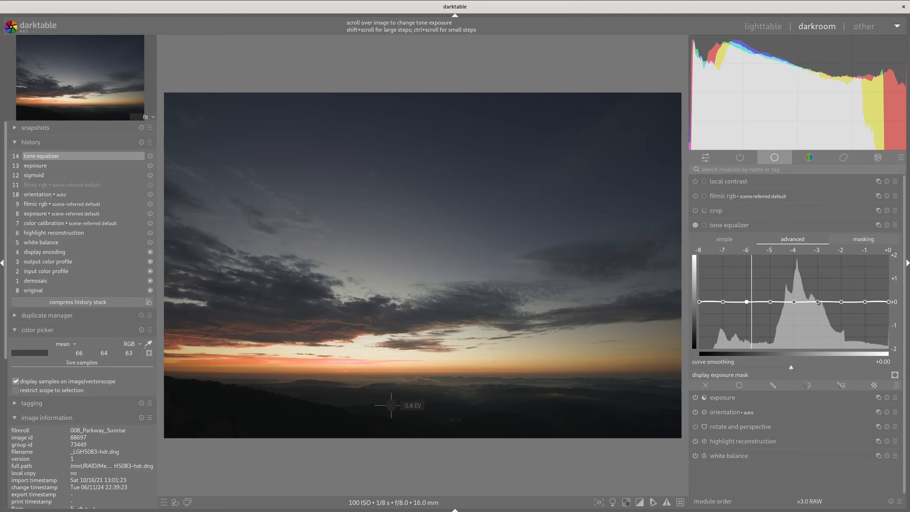
scroll(391, 405, up, 10)
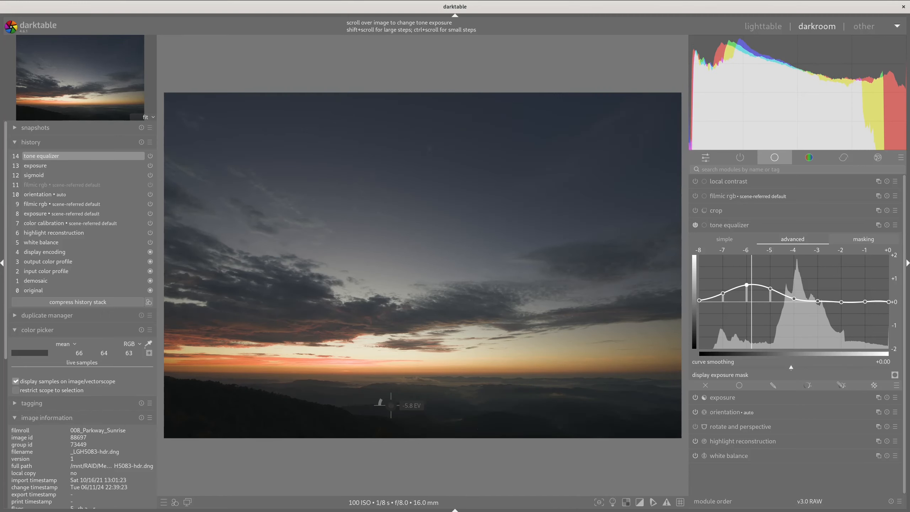
Step: Try setting the tone equalizer mask's preserve details to no, then restore EIGF
click(854, 240)
click(882, 260)
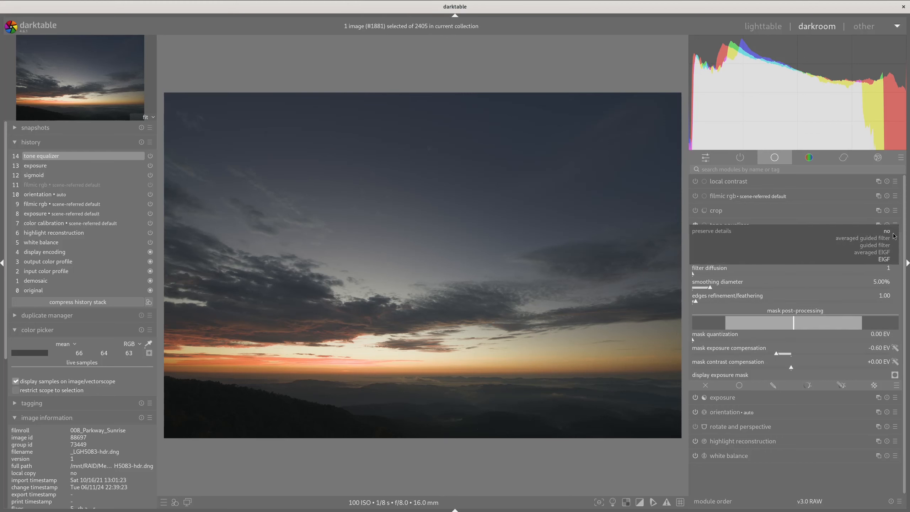
click(894, 232)
click(891, 259)
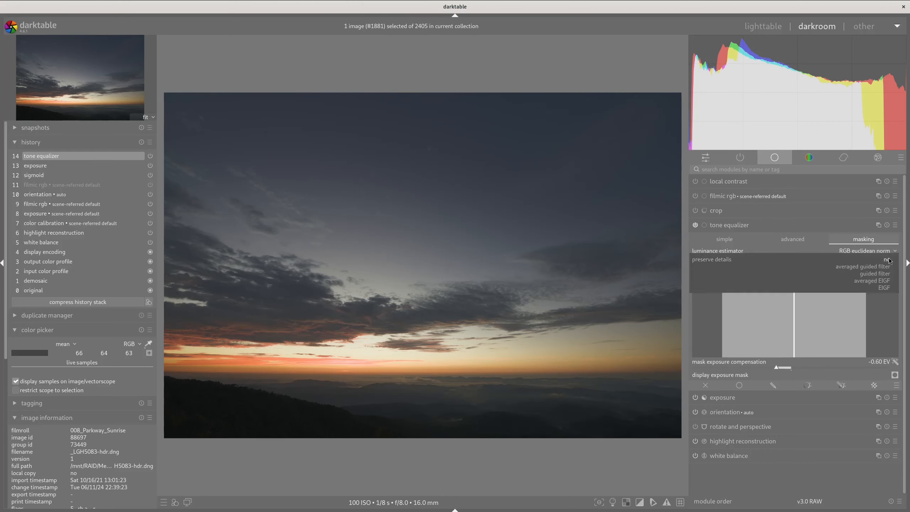
click(888, 293)
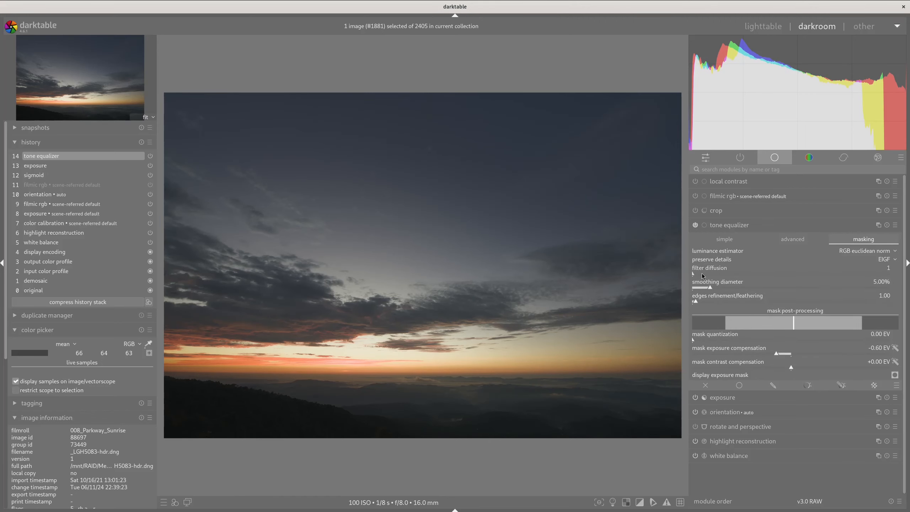
Step: Set the tone equalizer mask's filter diffusion to 3, smoothing diameter to 2.41% and edges refinement/feathering to 0.74
scroll(724, 274, up, 1)
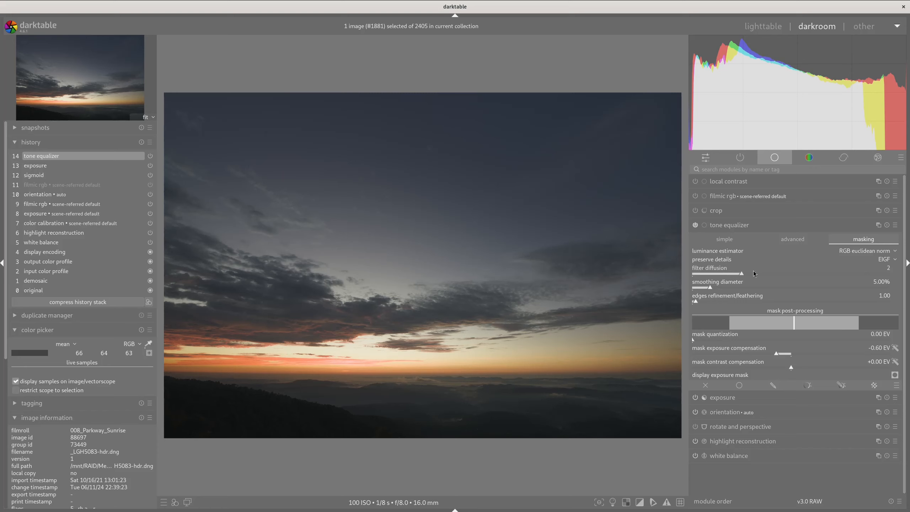
scroll(772, 273, up, 1)
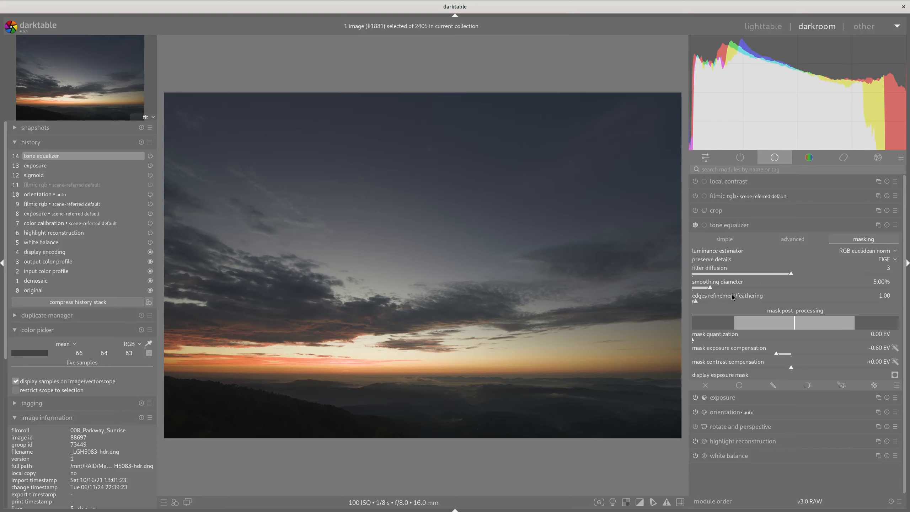
mouse_move(709, 288)
mouse_down()
mouse_move(700, 289)
mouse_move(762, 290)
mouse_up()
mouse_move(706, 289)
mouse_down()
mouse_move(694, 287)
mouse_move(767, 288)
mouse_move(687, 284)
mouse_move(741, 302)
mouse_move(695, 300)
mouse_up()
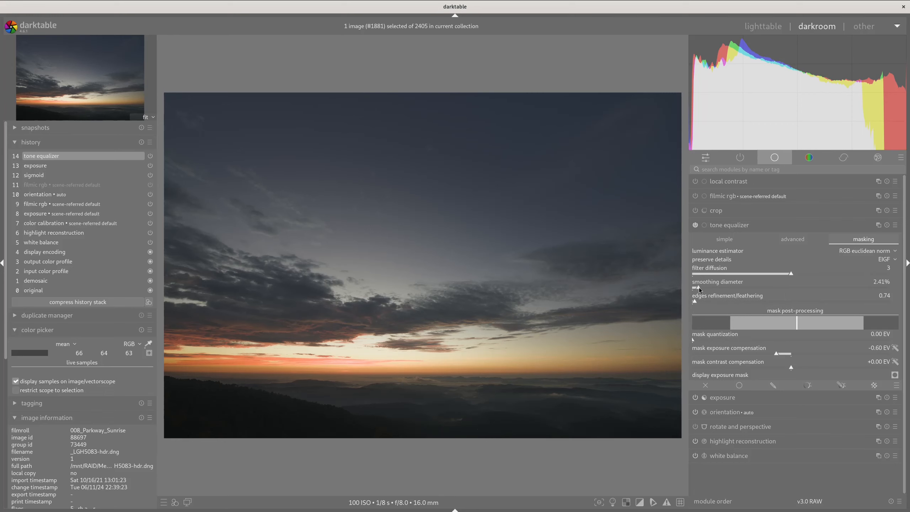
scroll(699, 288, up, 2)
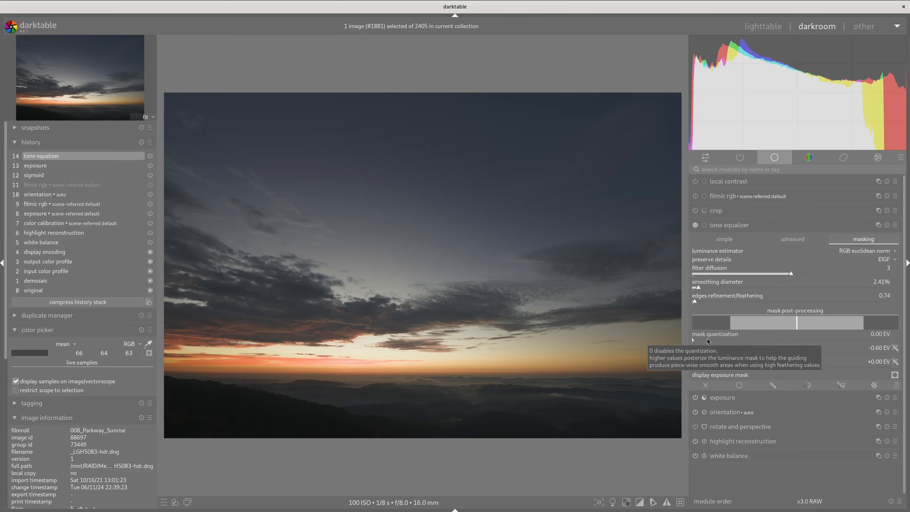
Step: Try raising the tone equalizer's mask quantization to about 0.23 EV
drag(695, 339, 740, 340)
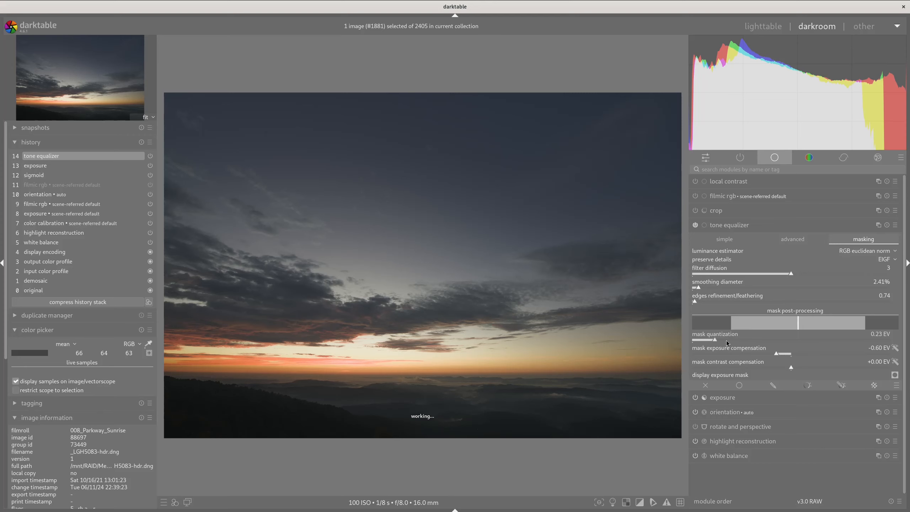
click(707, 338)
click(713, 338)
Step: On the tone equalizer's advanced curve, raise the -3 EV tones to about +0.5 EV and lower the -1 and 0 EV tones to about -0.35 EV
click(793, 239)
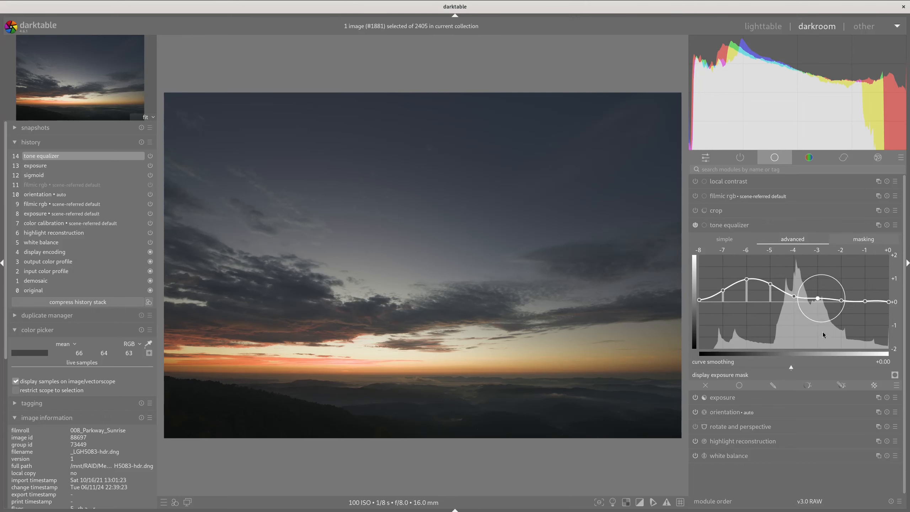
scroll(822, 330, up, 3)
scroll(822, 326, up, 2)
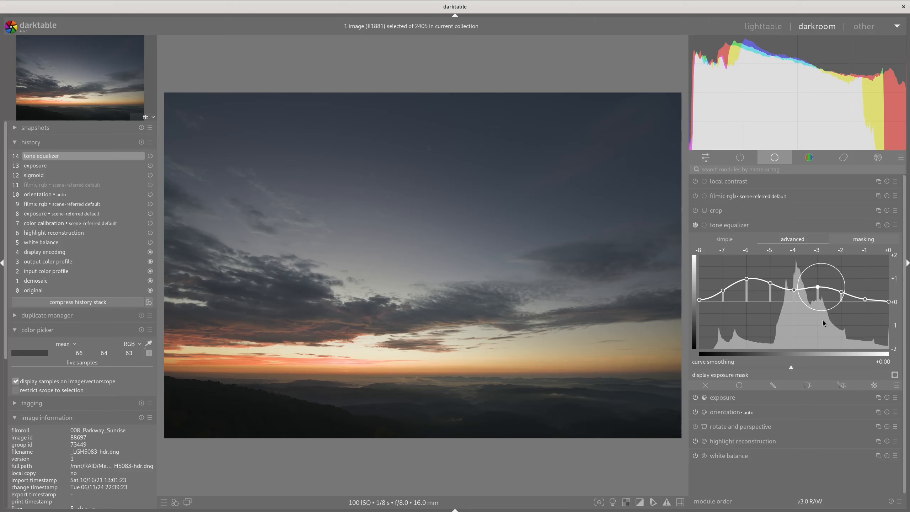
scroll(827, 322, up, 1)
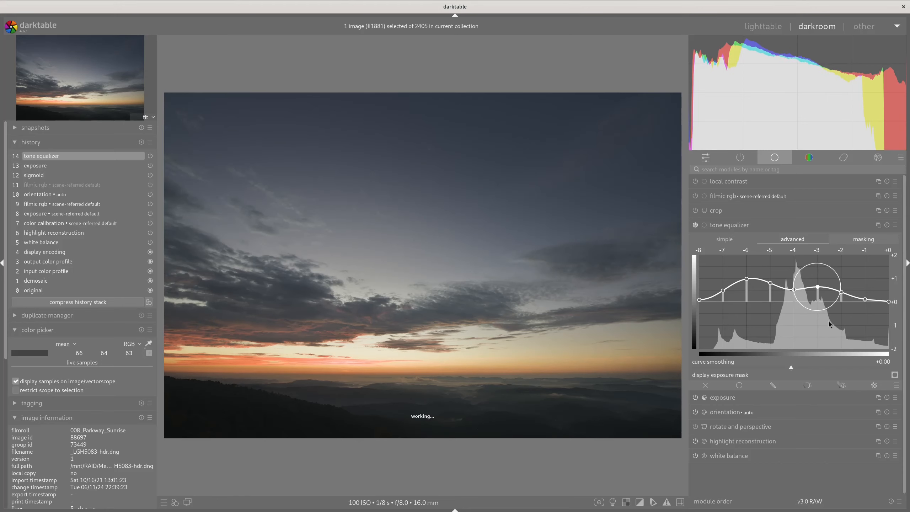
scroll(879, 338, down, 2)
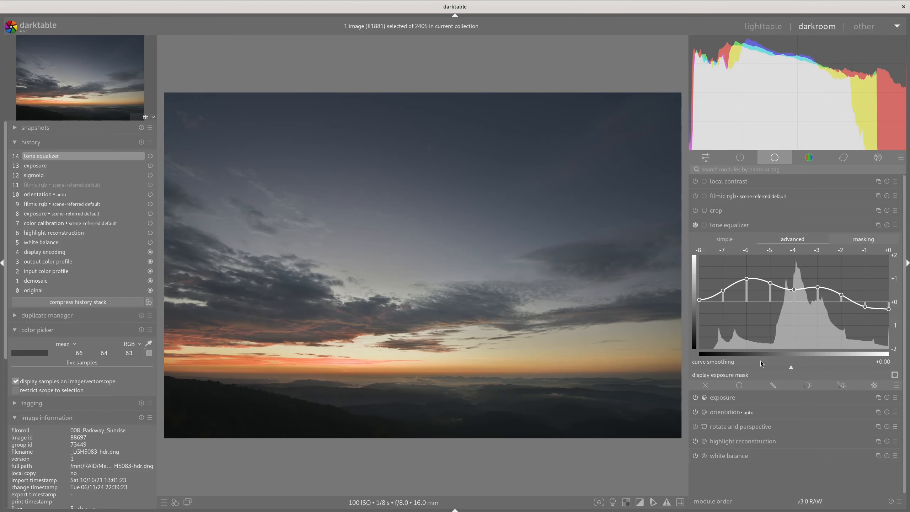
scroll(843, 338, down, 3)
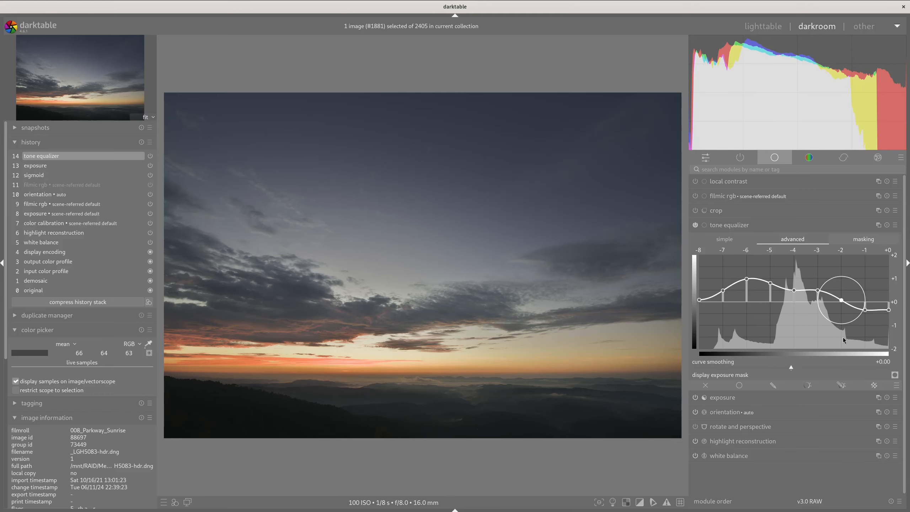
click(776, 223)
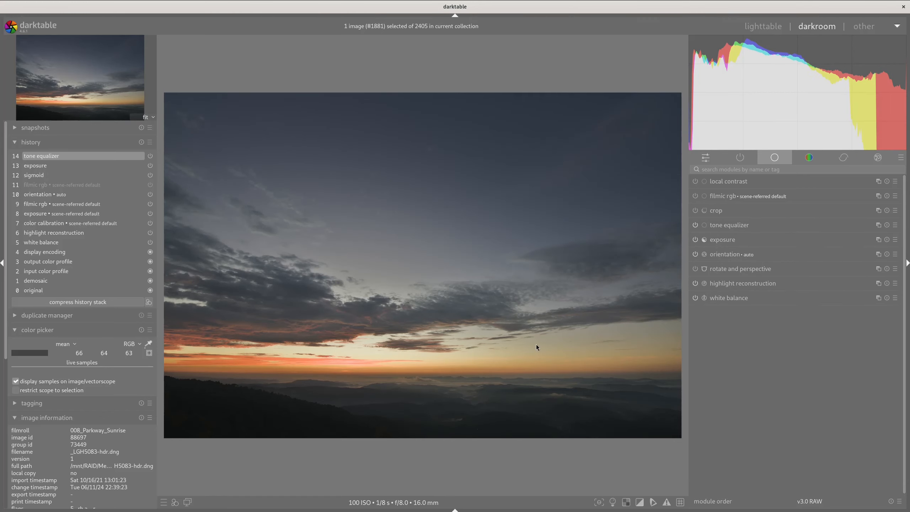
Step: Examine the misty hills and horizon of the sunrise photo up close, including the dark foreground
scroll(382, 402, up, 3)
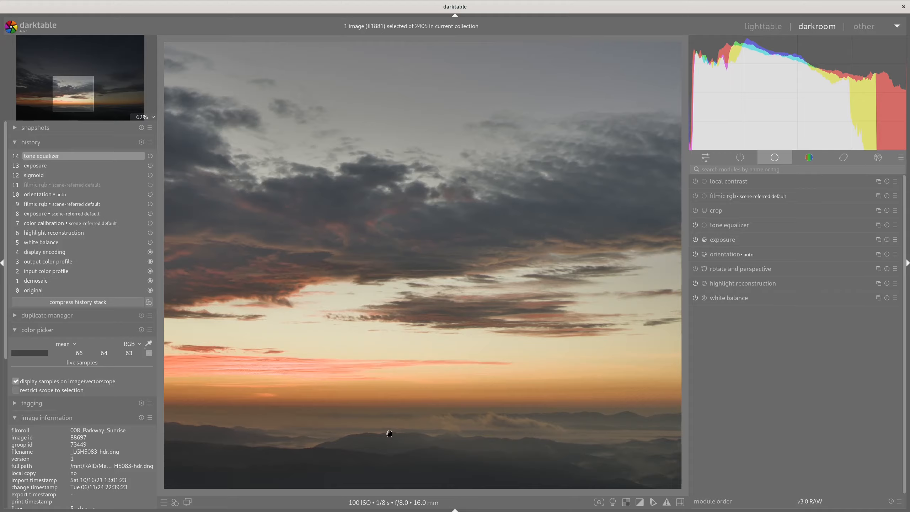
drag(382, 403, 371, 287)
scroll(371, 287, down, 3)
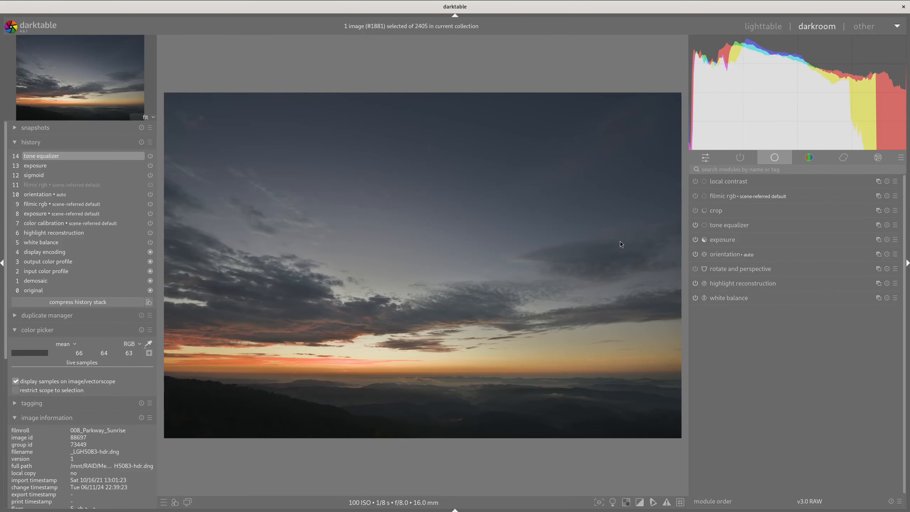
Step: Try raising the darkest tones at -8 and -7 EV to about +1.4 EV on the tone equalizer curve
click(734, 226)
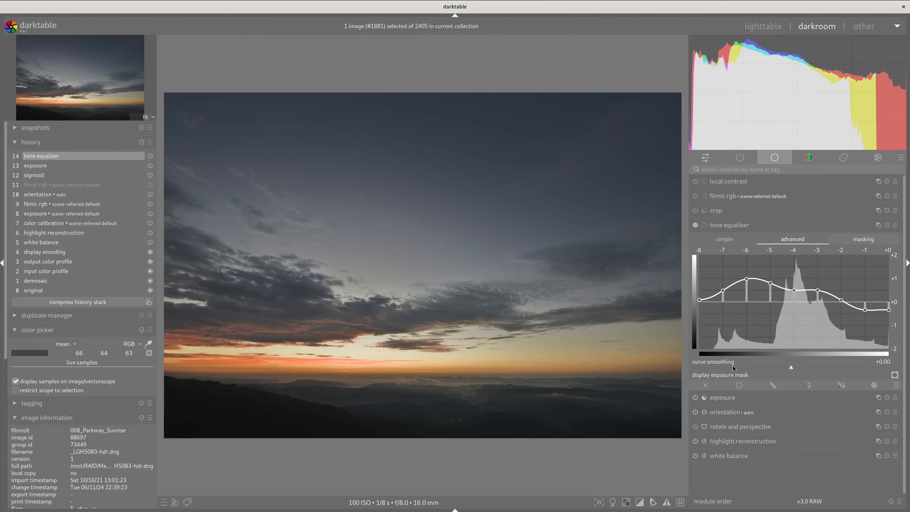
scroll(711, 304, up, 2)
scroll(713, 297, up, 2)
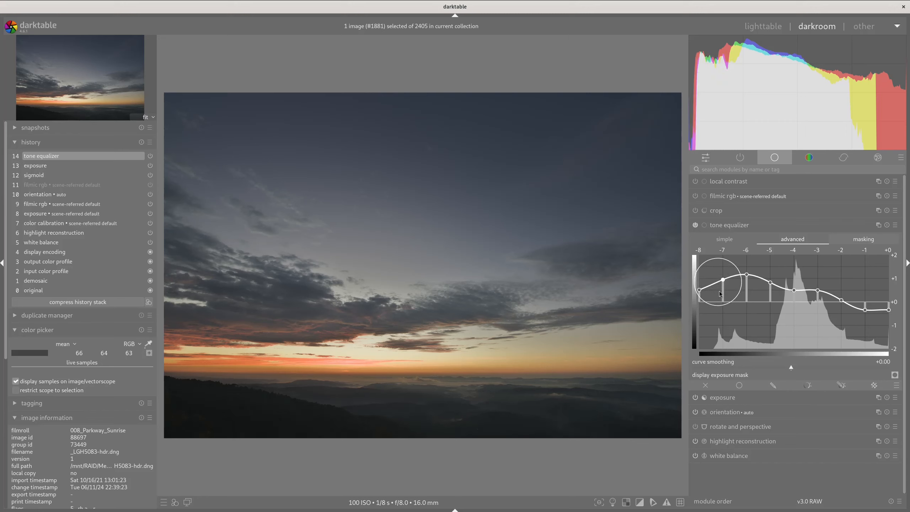
scroll(704, 309, up, 4)
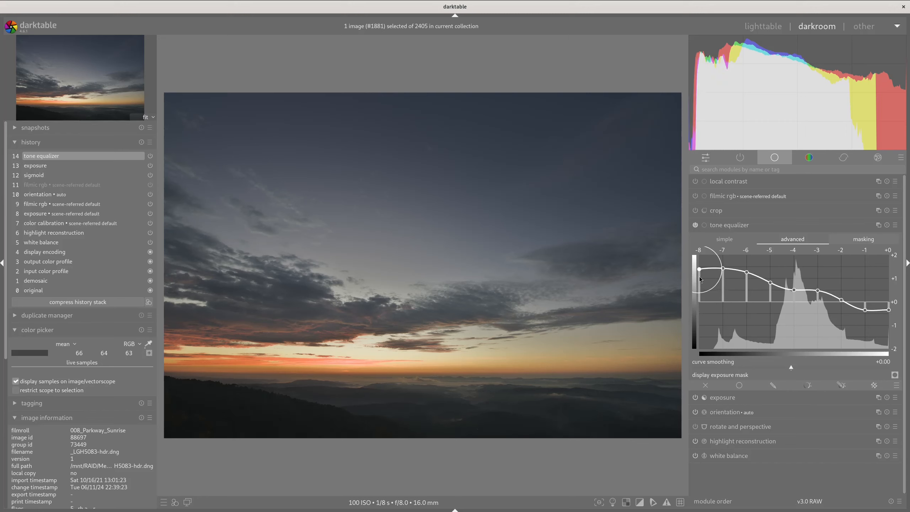
Step: Lower the tone equalizer curve at -7 EV to about -0.27 EV and raise the -5 and -4 EV tones to about +0.97 and +0.84 EV
drag(705, 302, 718, 347)
scroll(748, 315, down, 3)
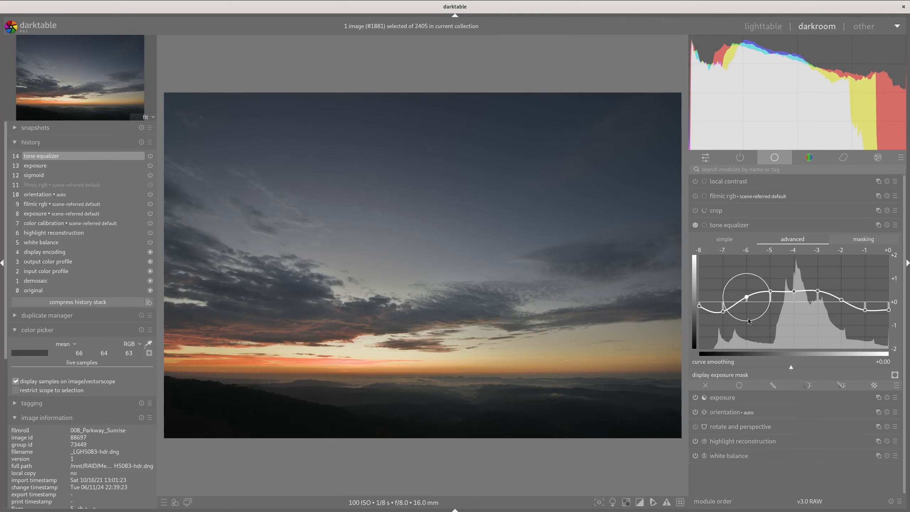
scroll(773, 300, up, 2)
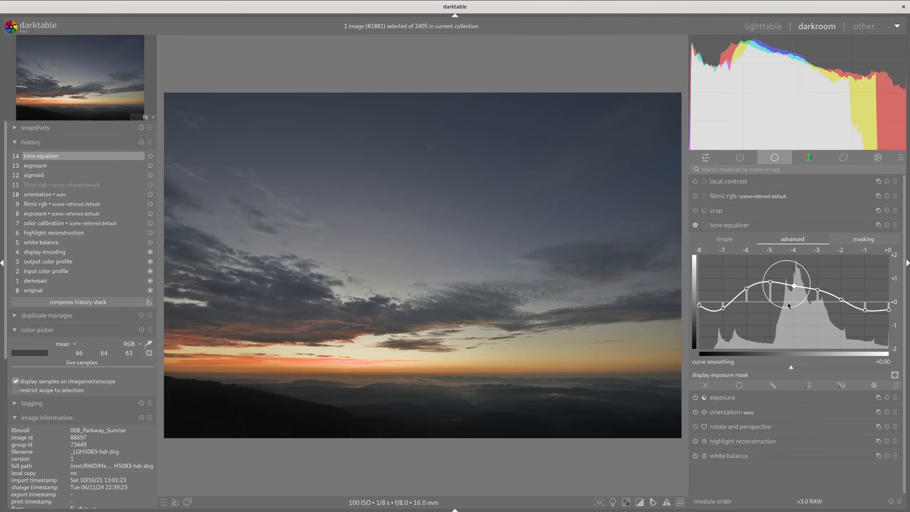
scroll(790, 300, up, 1)
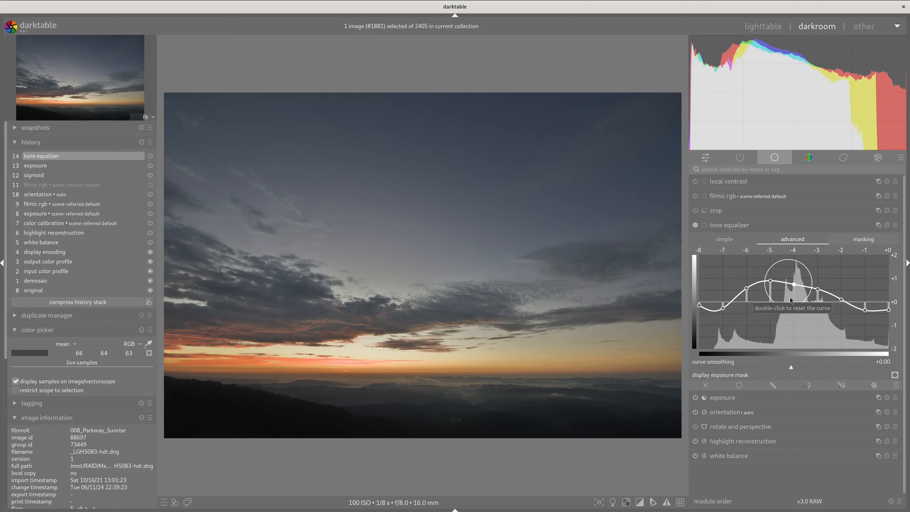
scroll(790, 301, up, 1)
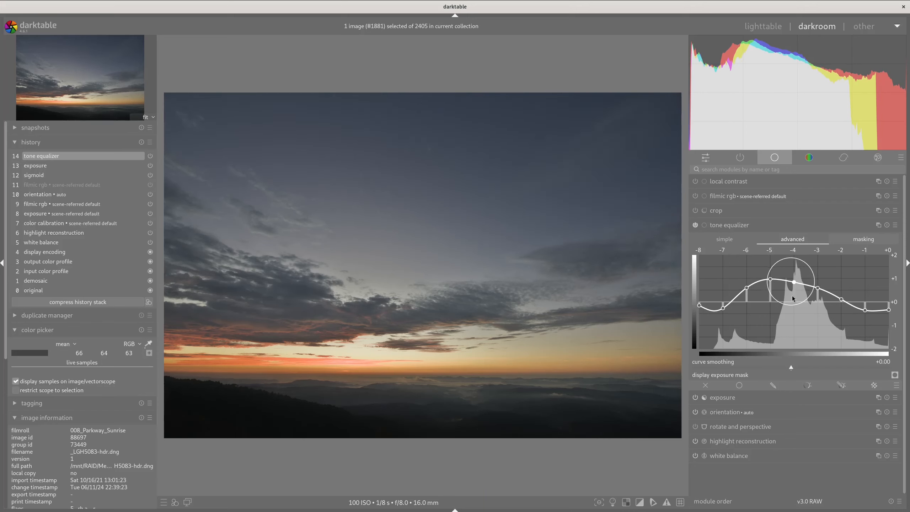
click(779, 226)
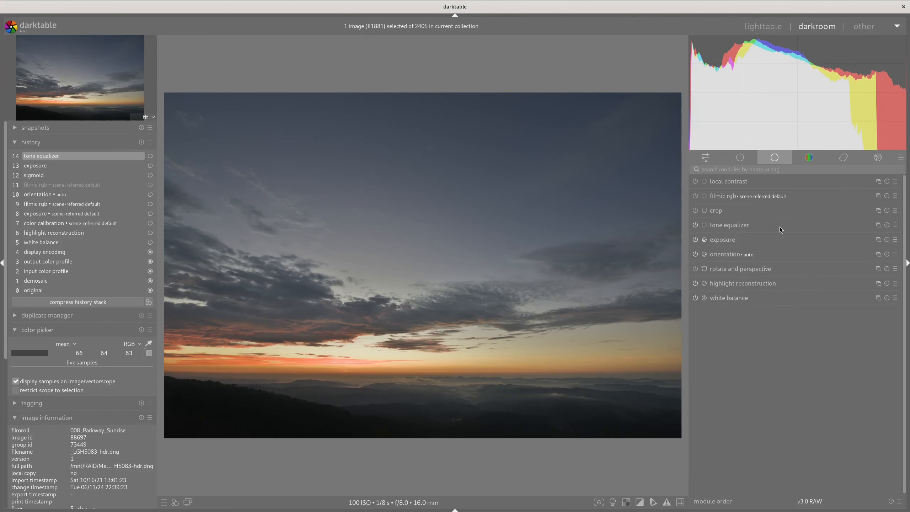
Step: Compare the latest tone equalizer state with the earlier exposure and sigmoid states in the history, ending on the tone equalizer state
click(48, 165)
click(54, 156)
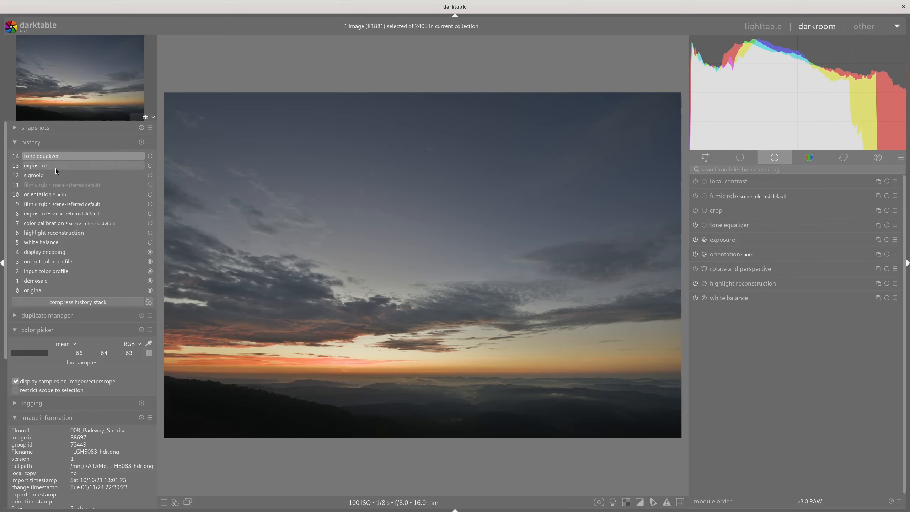
click(56, 168)
click(62, 158)
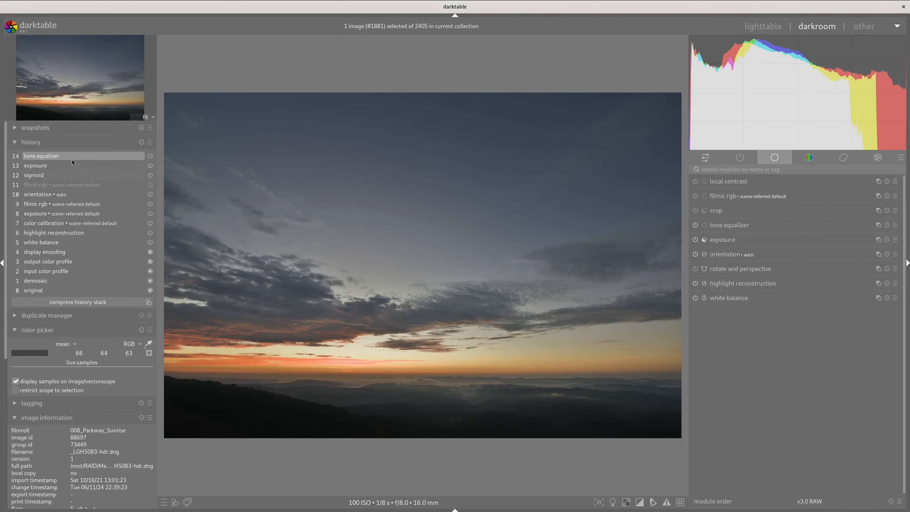
click(70, 174)
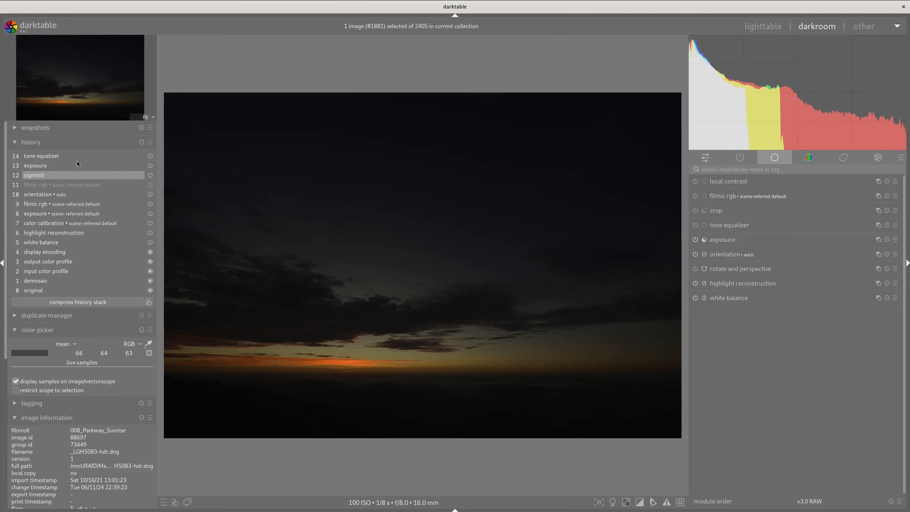
click(76, 158)
Step: In sigmoid, set contrast to 1.598, skew to +0.13, red attenuation to 6.5% and preserve hue to 25.58%
click(752, 157)
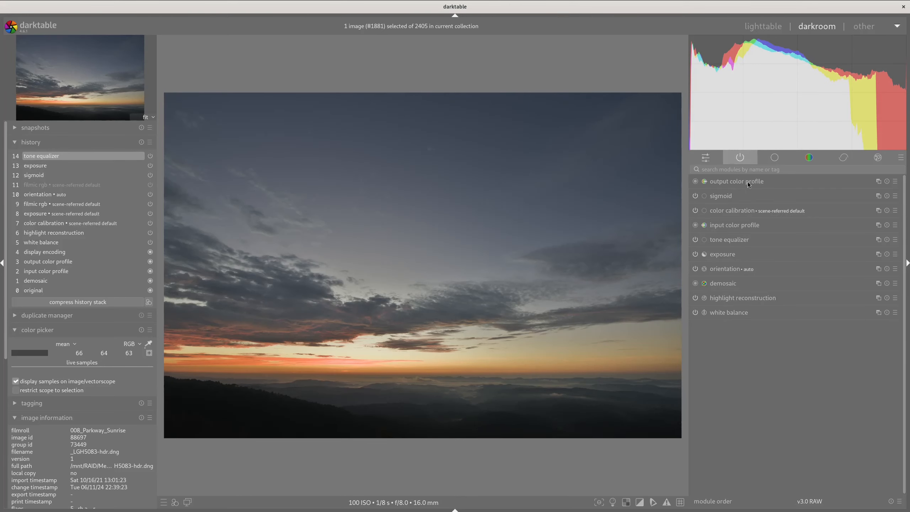
click(745, 197)
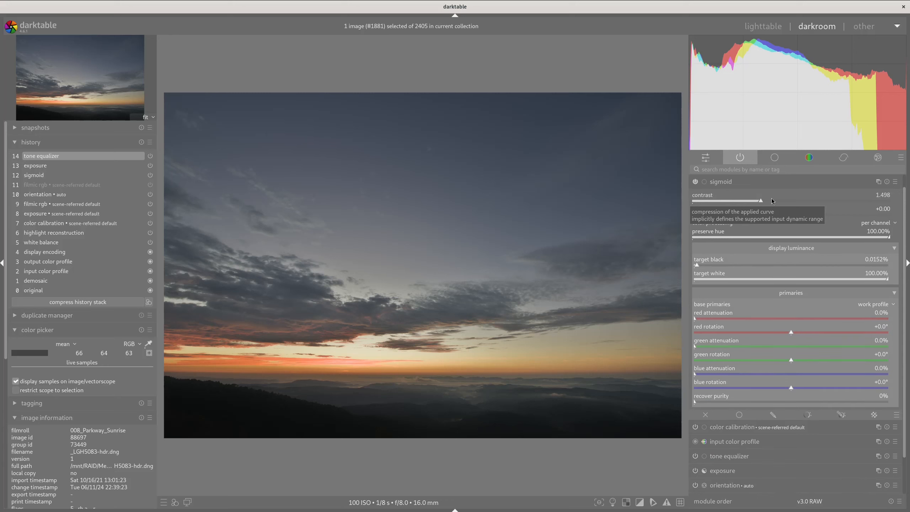
click(765, 200)
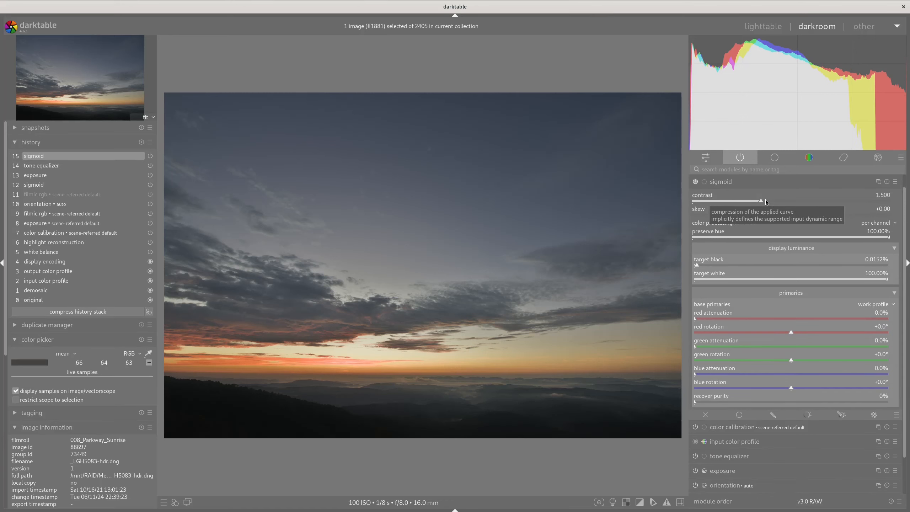
scroll(765, 200, down, 1)
mouse_move(791, 212)
mouse_down()
mouse_move(826, 213)
mouse_move(773, 198)
mouse_up()
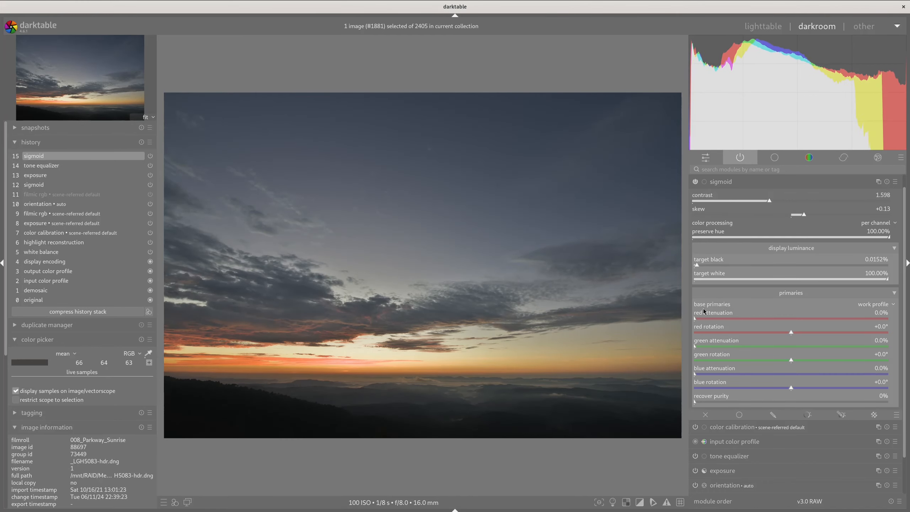
mouse_move(706, 317)
mouse_down()
mouse_move(742, 318)
mouse_move(719, 319)
mouse_up()
drag(886, 238, 743, 220)
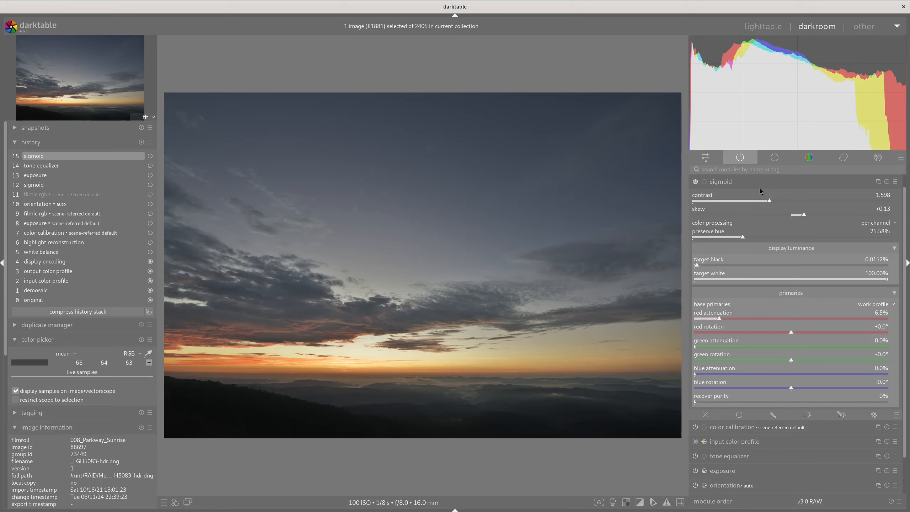
Step: Compare the latest sigmoid state with the earlier disabled filmic rgb state in the history, then collapse sigmoid
click(75, 195)
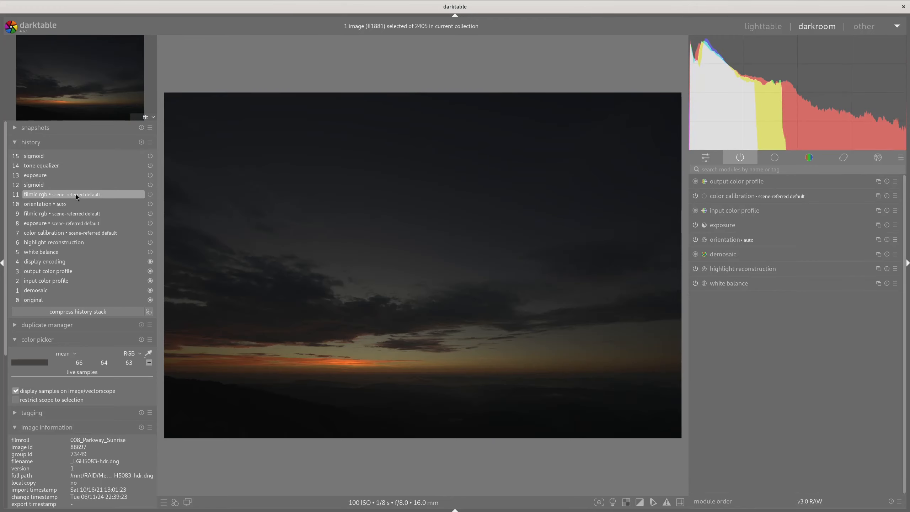
click(76, 156)
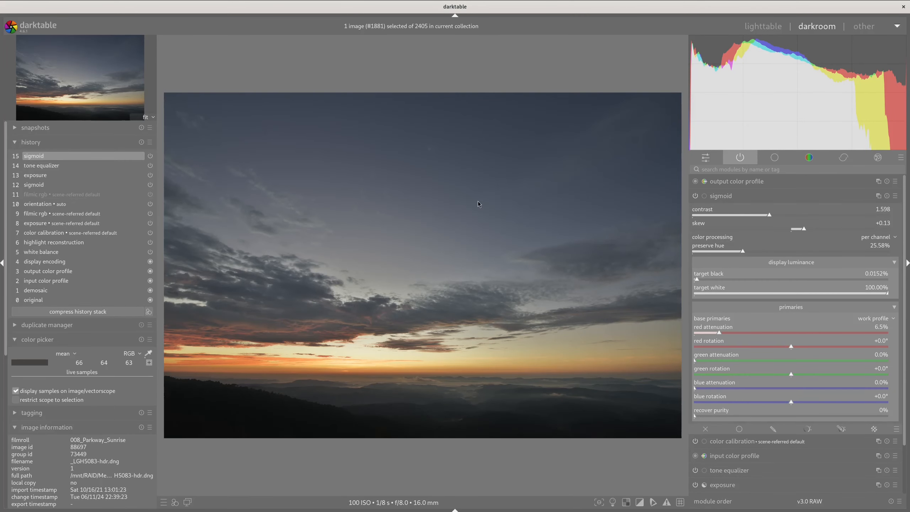
click(754, 197)
click(781, 157)
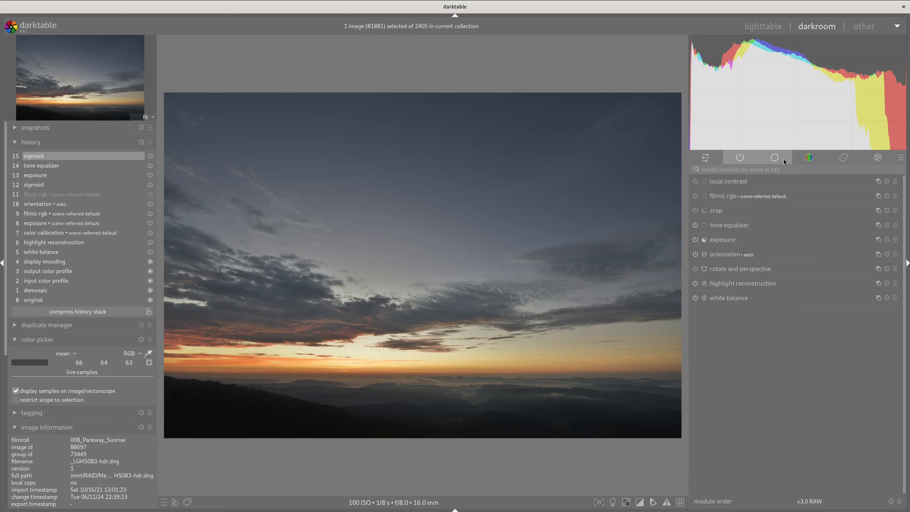
click(786, 225)
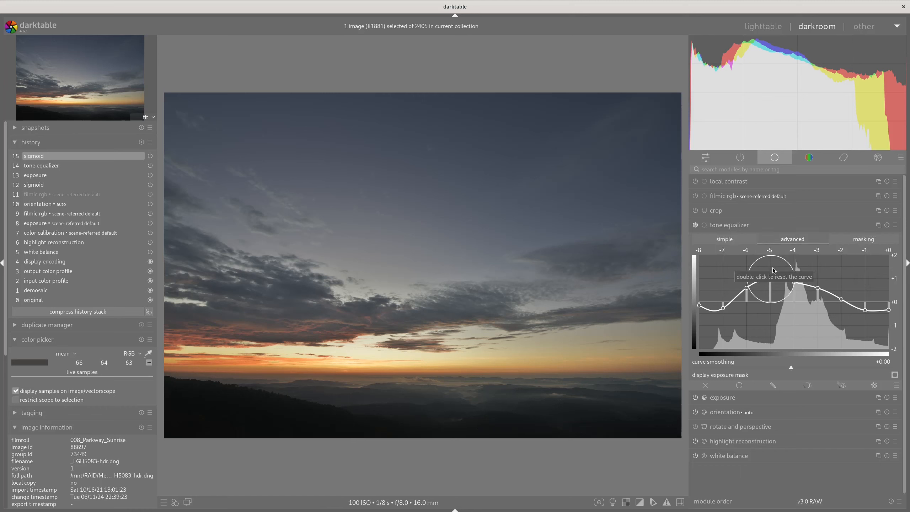
click(740, 158)
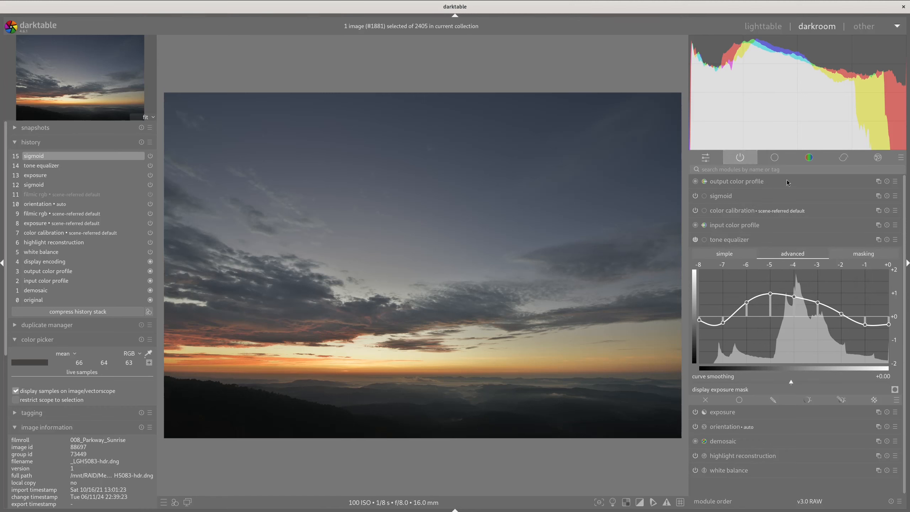
click(761, 196)
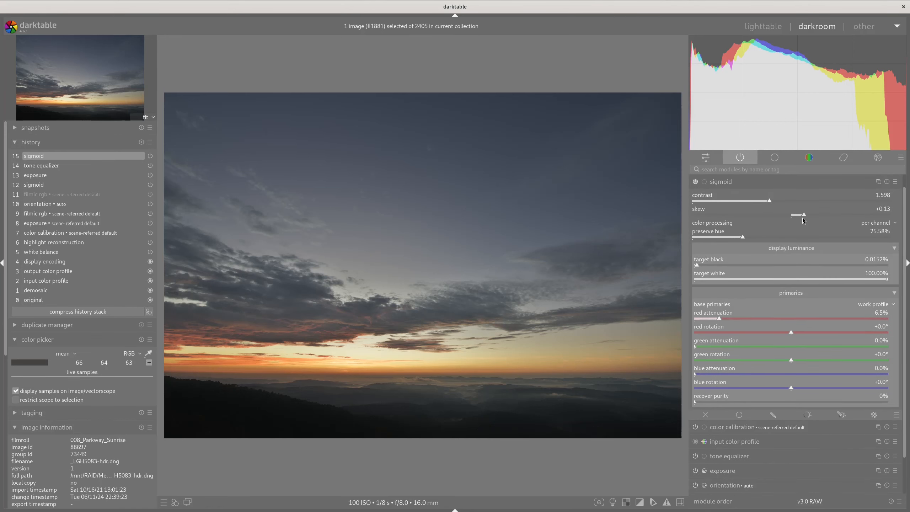
click(781, 161)
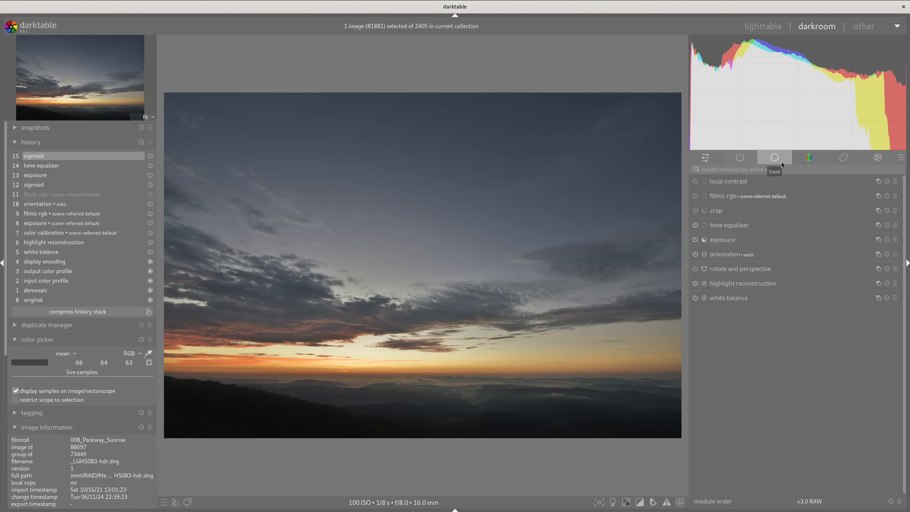
Step: Raise the tone equalizer curve to about +0.80 EV at -6, +1.12 at -5, +1.05 at -4, +0.95 at -3 and +0.44 at -2 EV
click(744, 229)
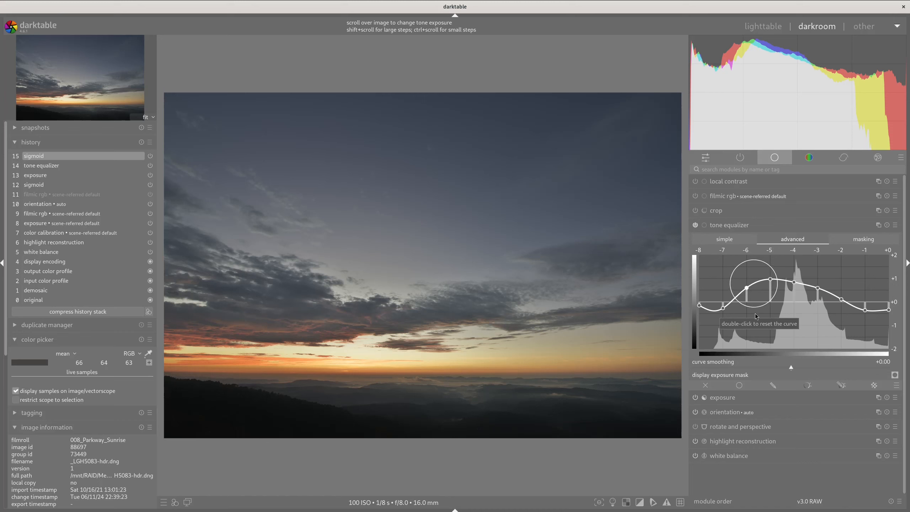
drag(745, 322, 734, 318)
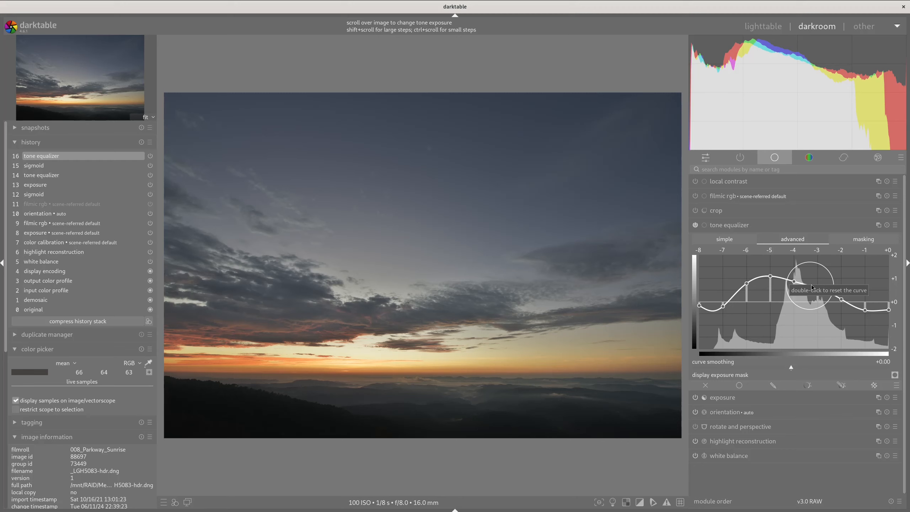
drag(812, 287, 836, 271)
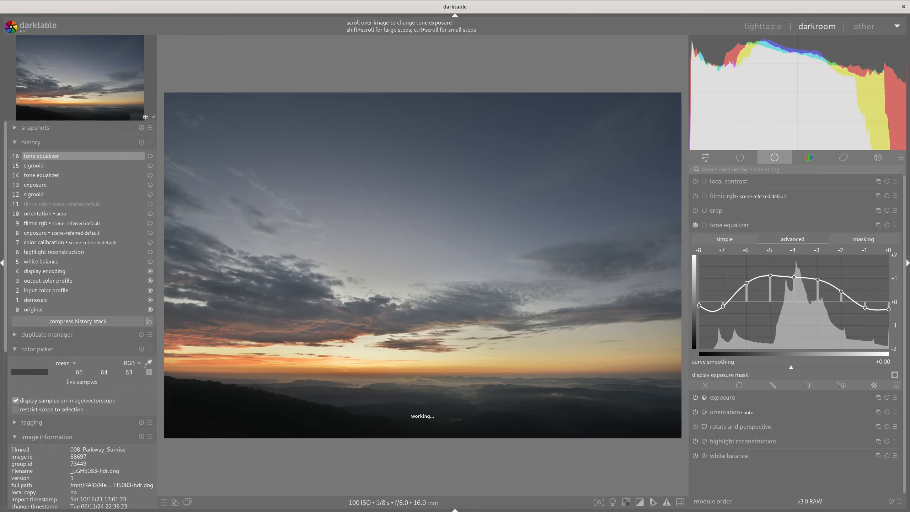
Step: Check the photo with the clipping indication, then compare the disabled filmic rgb history state with the latest tone equalizer state and view its change details
click(639, 503)
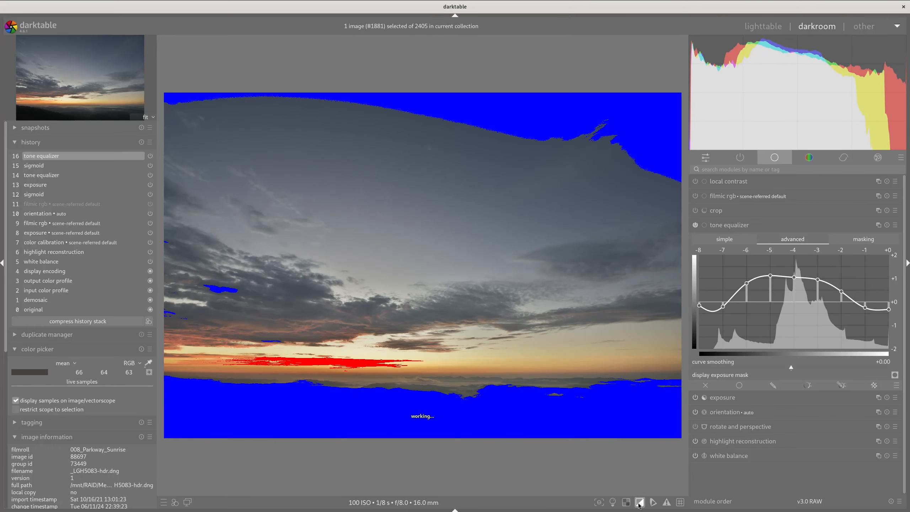
click(640, 503)
click(53, 204)
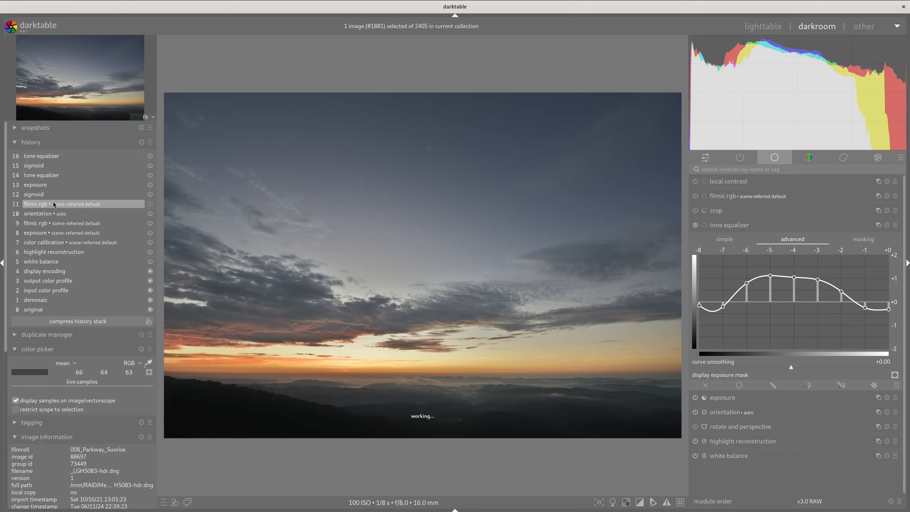
click(72, 157)
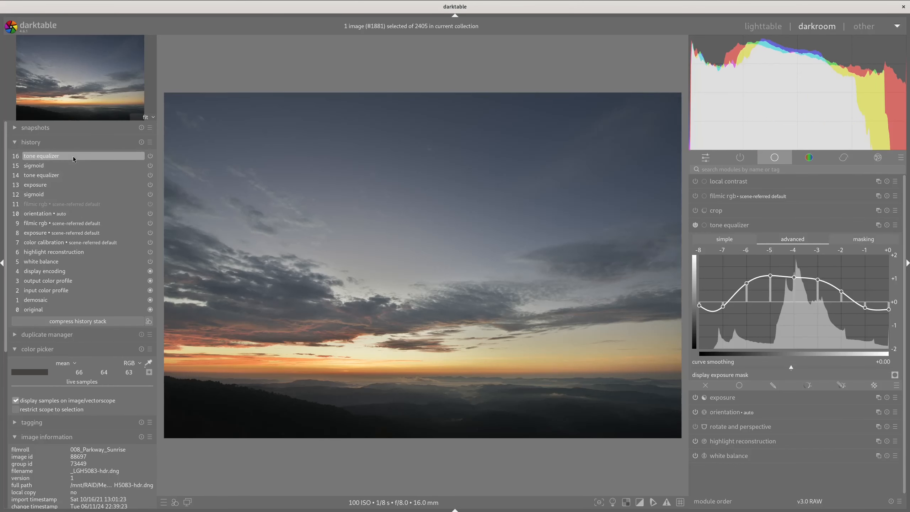
mouse_move(73, 156)
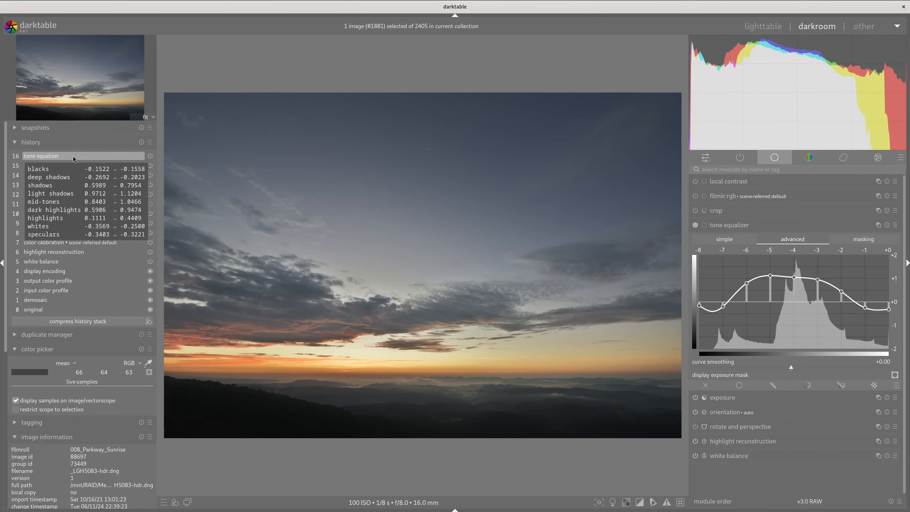